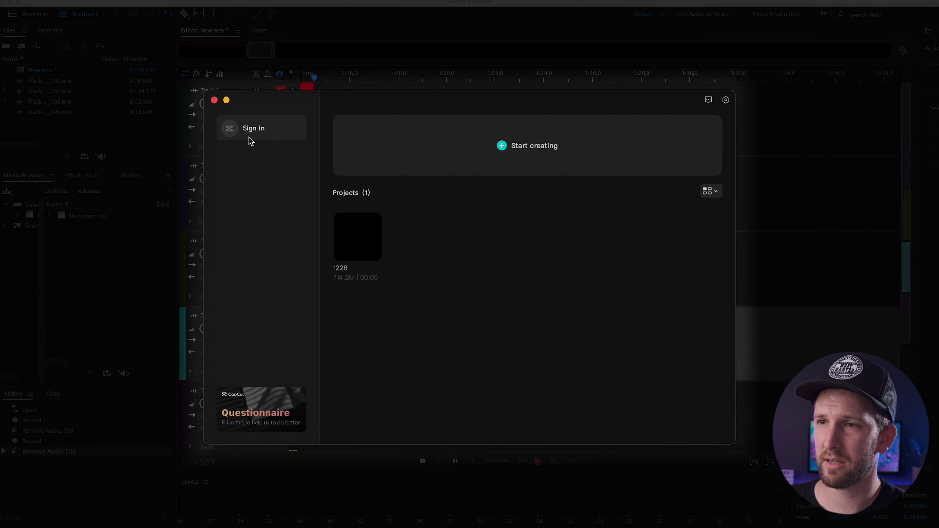
# Start a new empty project, 1228 (1), at 30 fps with adapted resolution
pyautogui.click(503, 146)
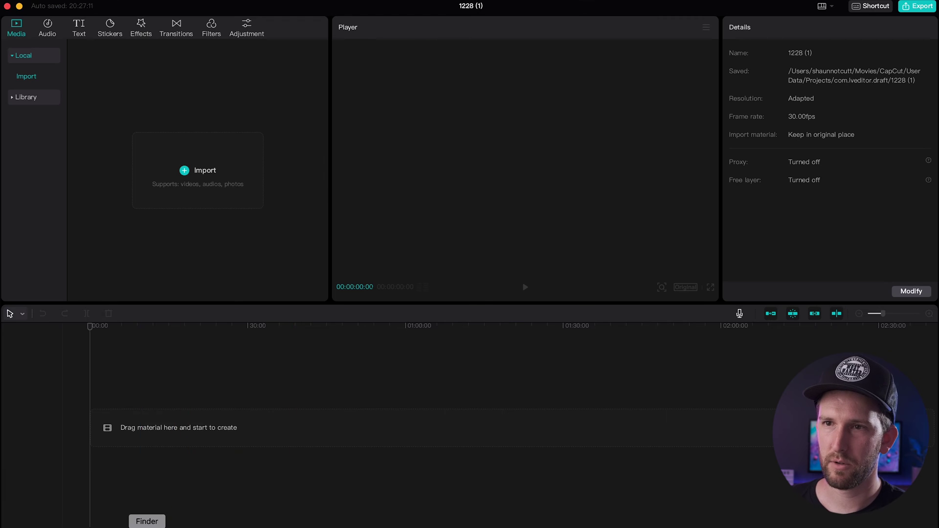
# Import the ginger and white cat movie files into Media, and try the list and grid layouts
pyautogui.click(148, 525)
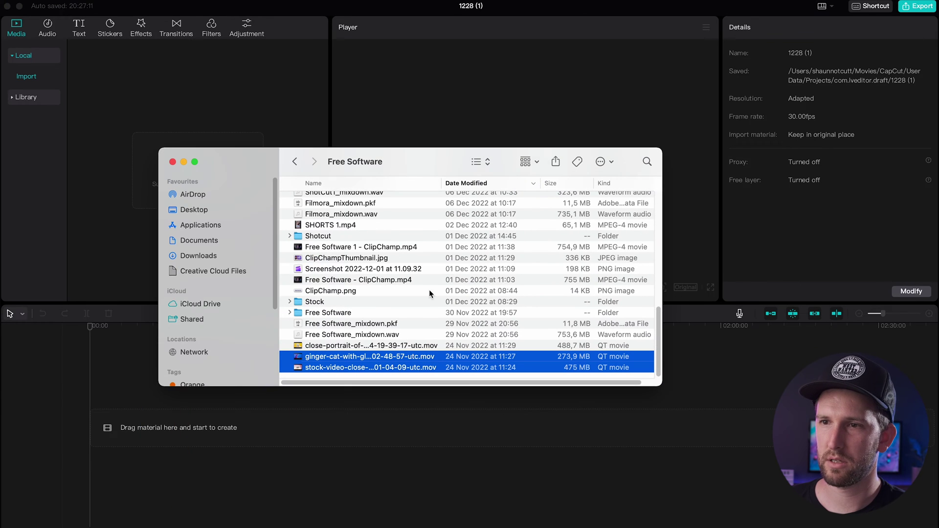
pyautogui.moveTo(403, 359); pyautogui.dragTo(196, 122)
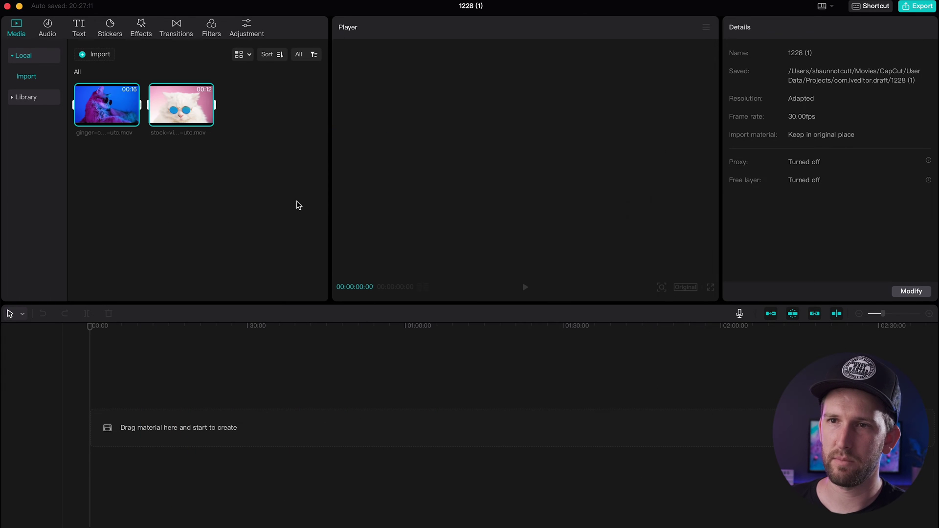
pyautogui.click(250, 55)
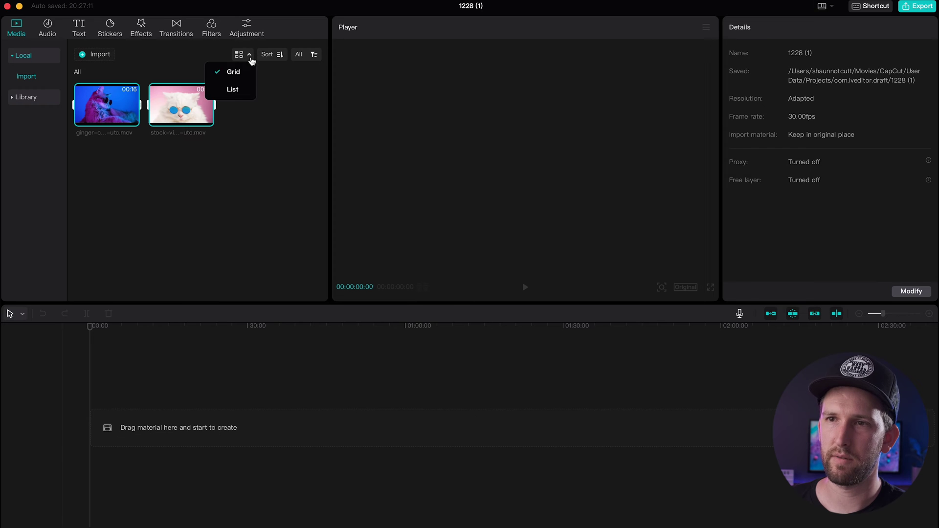
pyautogui.click(246, 88)
pyautogui.click(248, 73)
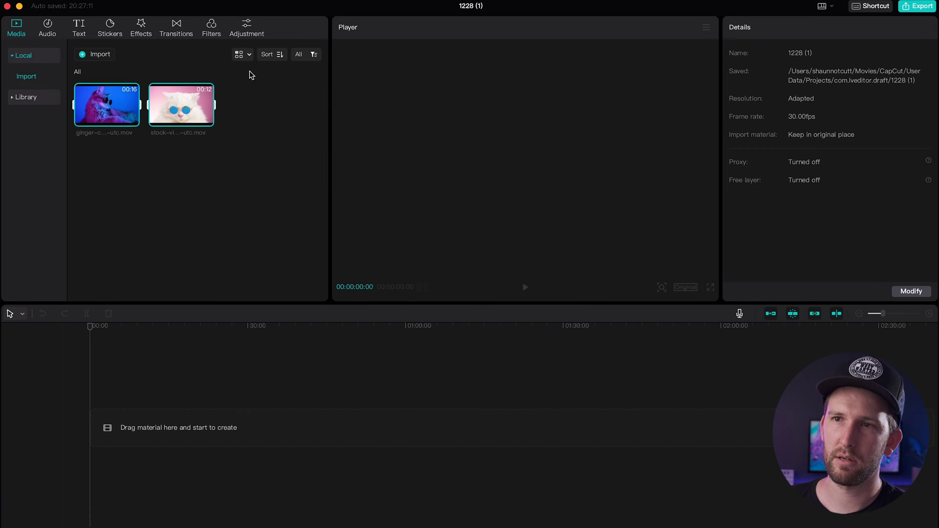
# Check the sort options, filter media to audio, image, then video, and return to All
pyautogui.click(268, 54)
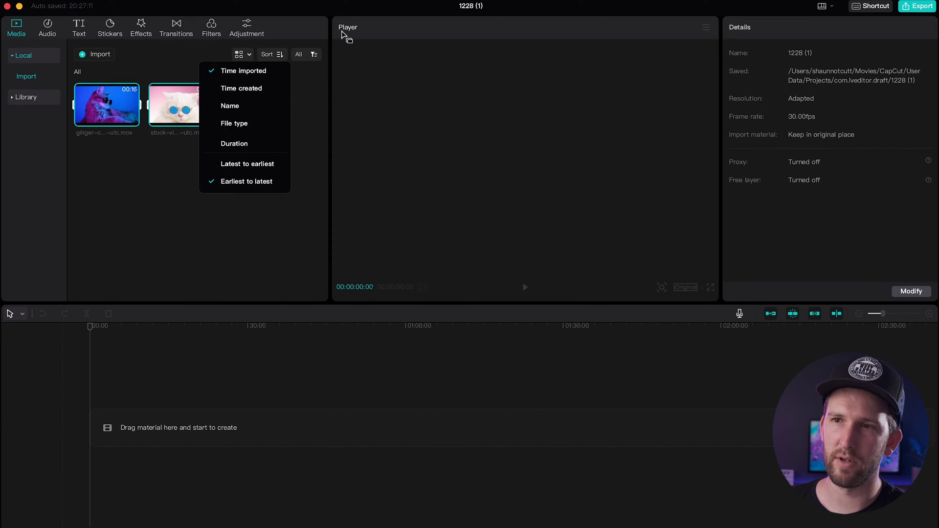
pyautogui.click(313, 54)
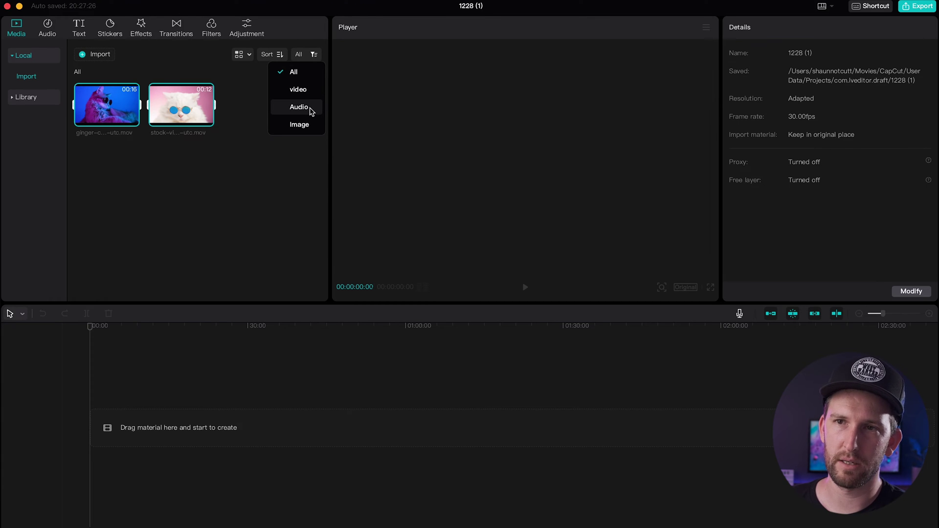
pyautogui.click(310, 107)
pyautogui.click(310, 55)
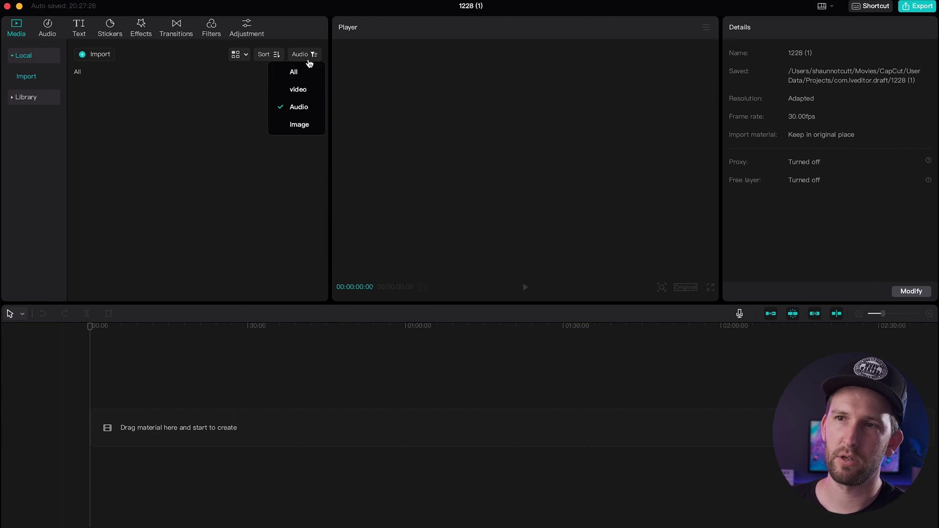
pyautogui.click(299, 125)
pyautogui.click(303, 59)
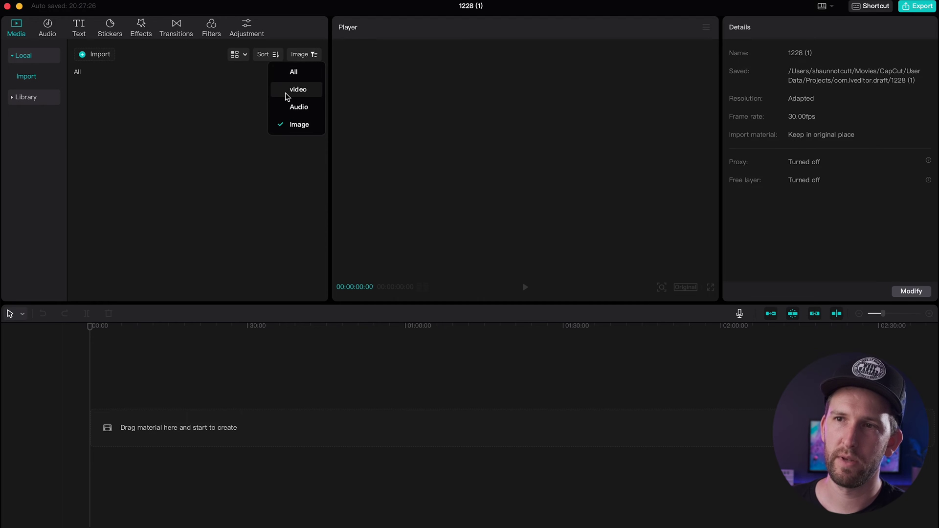
pyautogui.click(281, 91)
pyautogui.click(295, 60)
pyautogui.click(297, 75)
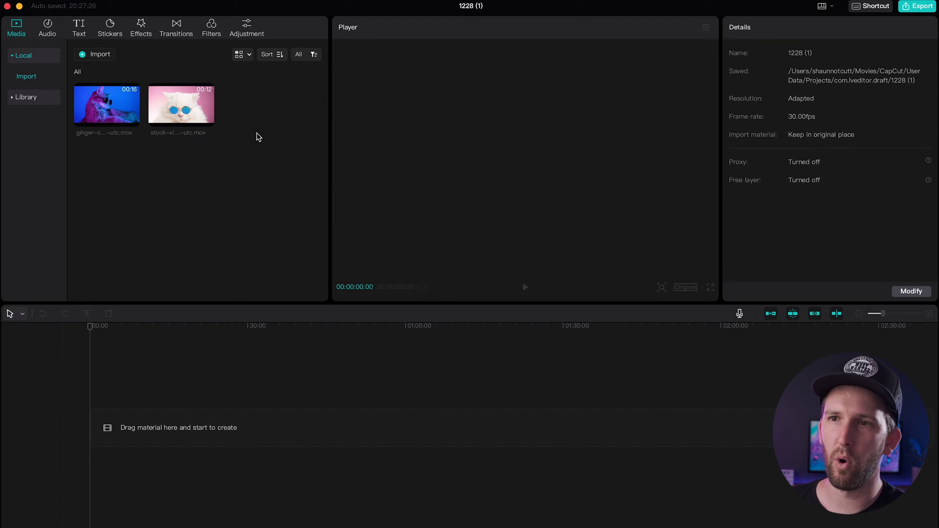
# Place both cat clips on the timeline, then lock and unlock the main video track
pyautogui.moveTo(287, 124); pyautogui.dragTo(93, 102)
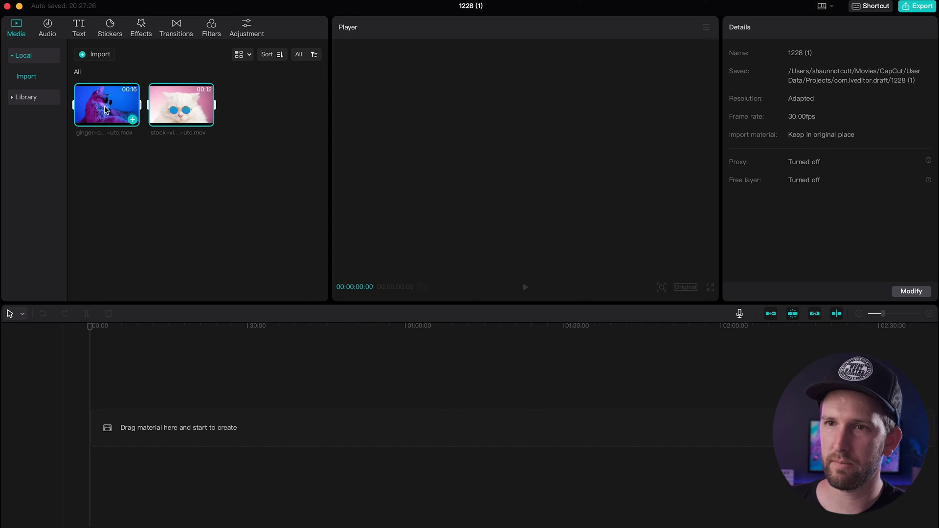
pyautogui.moveTo(104, 105); pyautogui.dragTo(123, 442)
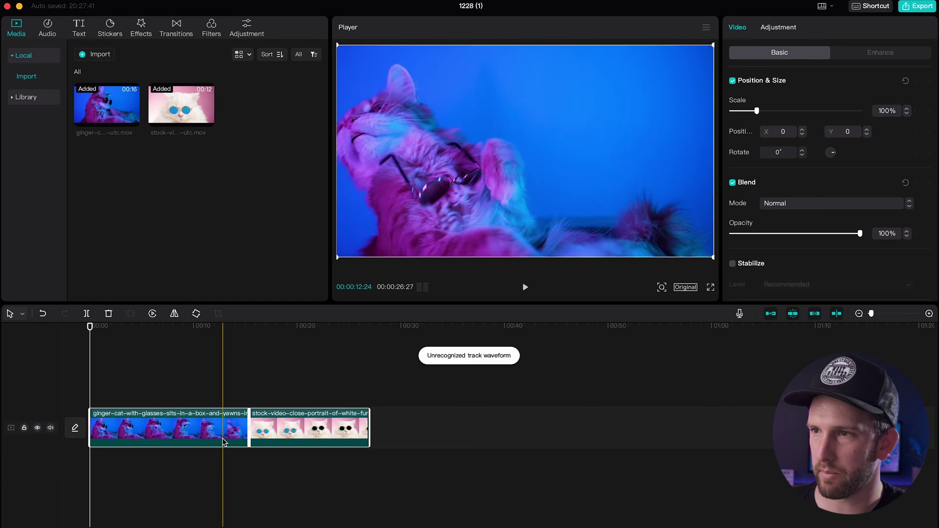
pyautogui.click(145, 436)
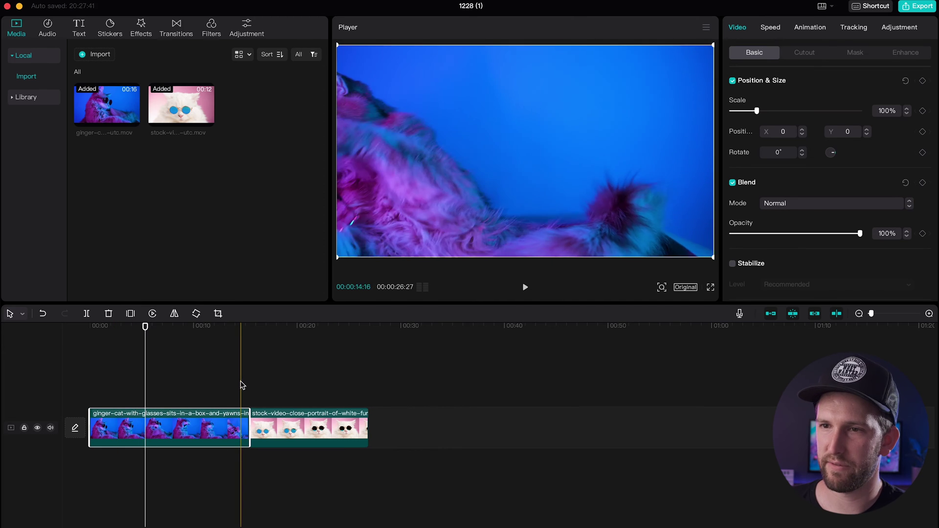
pyautogui.click(24, 429)
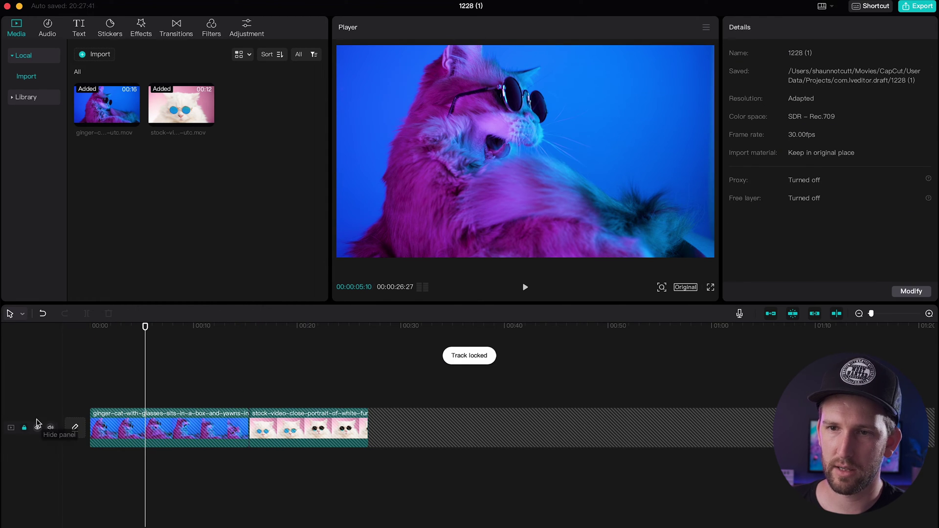
pyautogui.click(24, 428)
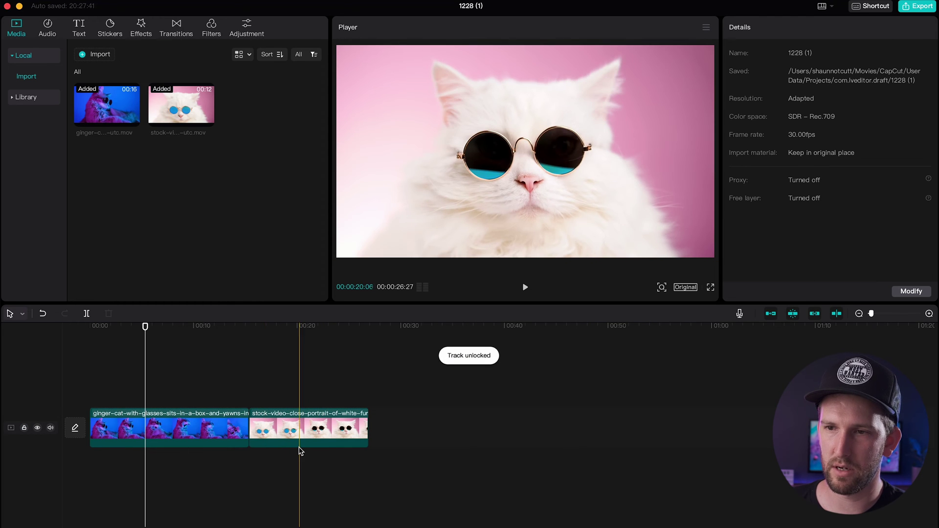
# Move the white cat clip to an upper track, test lock and hide, then return it after the ginger clip
pyautogui.click(302, 437)
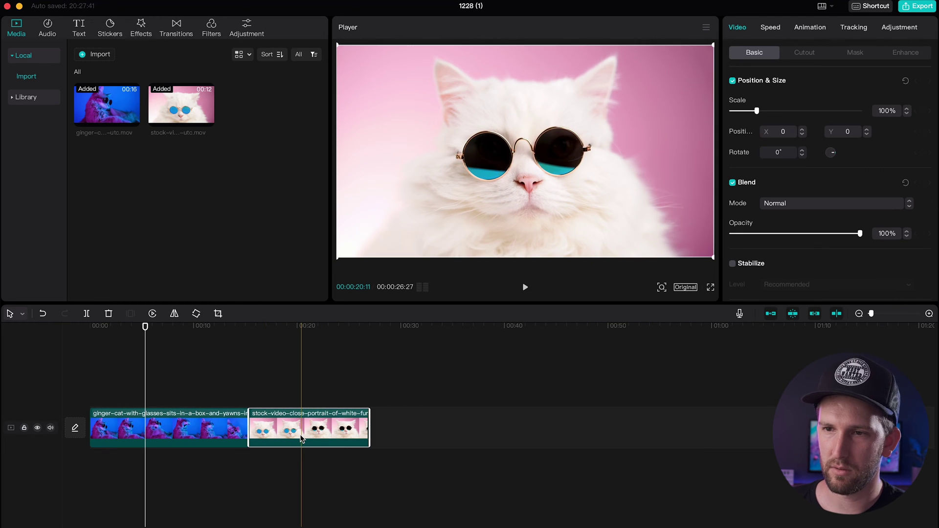
pyautogui.moveTo(304, 430); pyautogui.dragTo(304, 388)
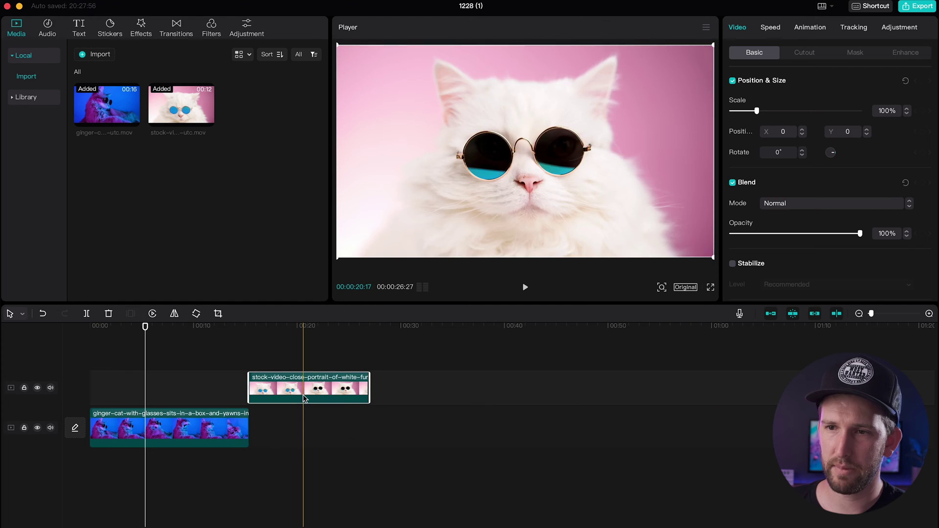
pyautogui.click(24, 387)
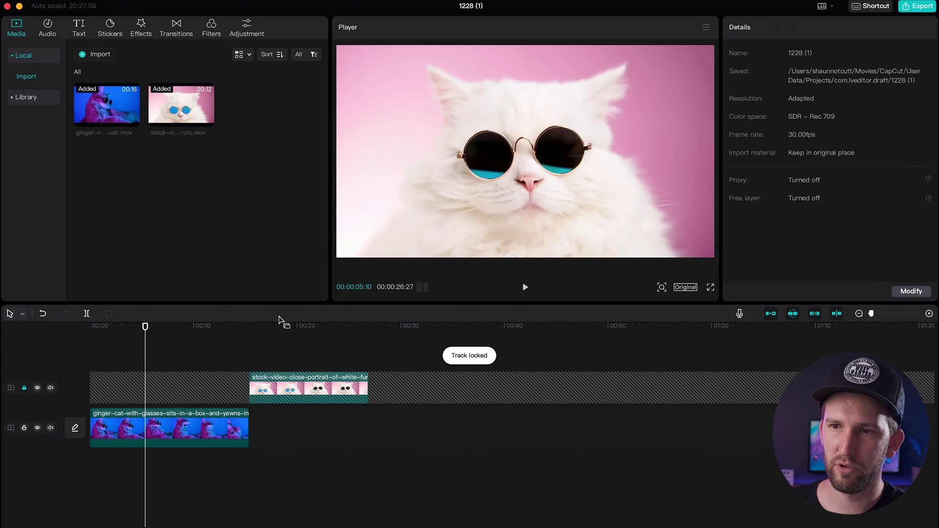
pyautogui.click(24, 387)
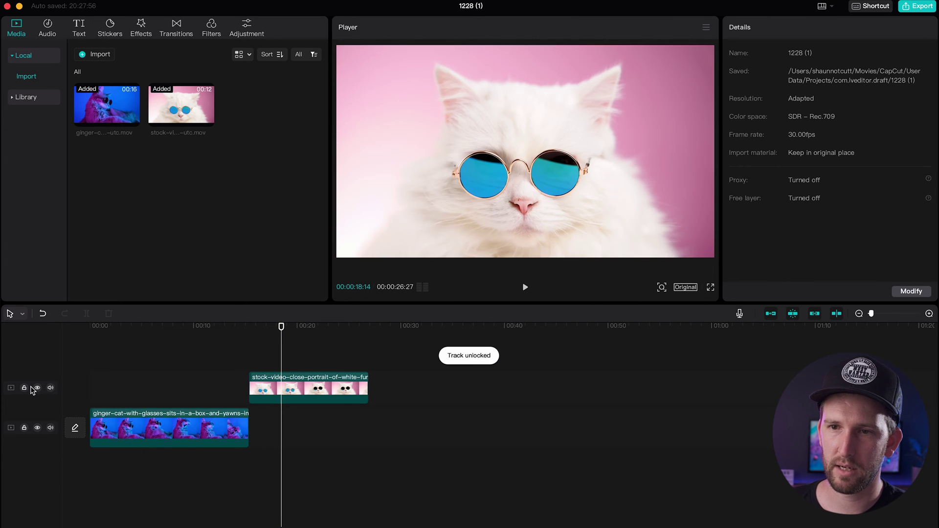
pyautogui.click(37, 388)
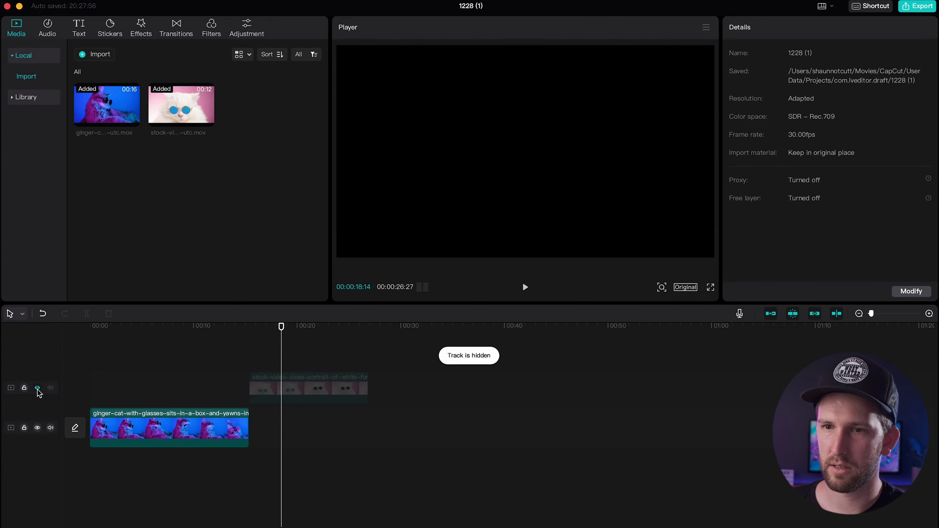
pyautogui.click(38, 389)
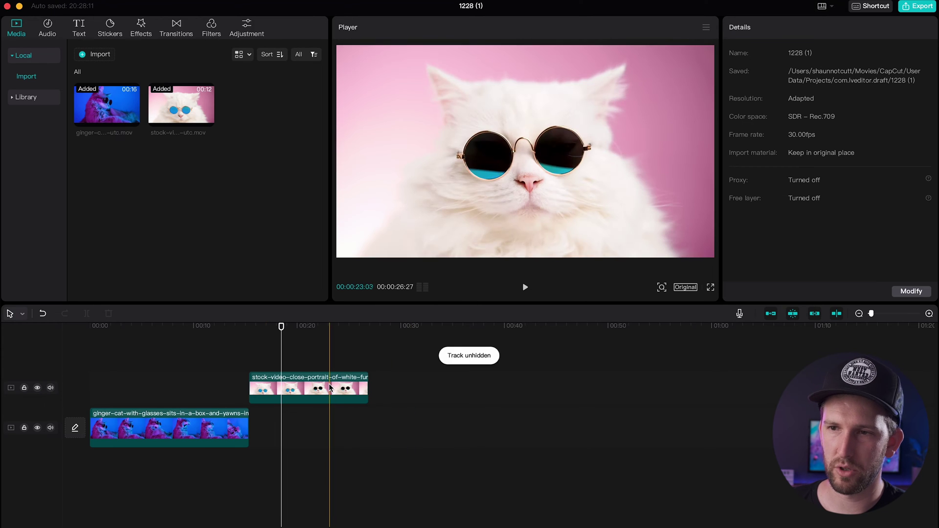
pyautogui.moveTo(329, 388); pyautogui.dragTo(331, 430)
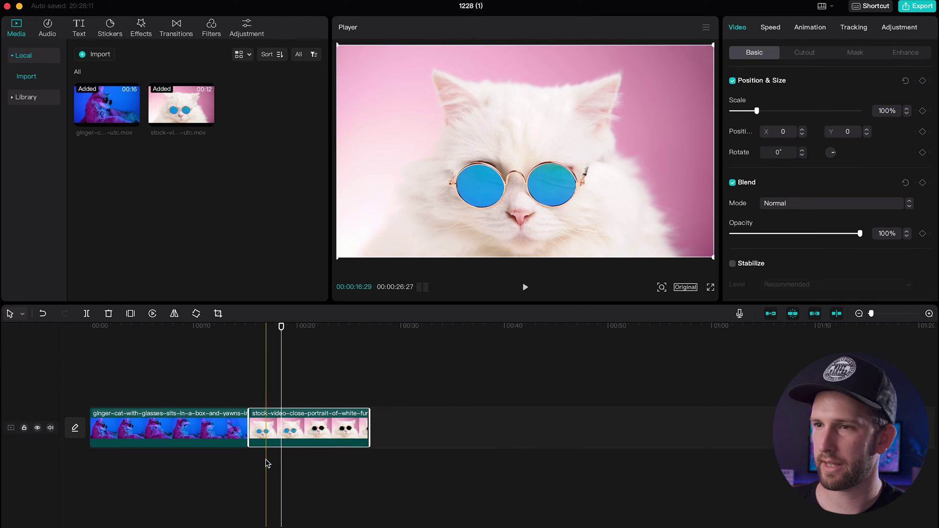
# Keep selection mode, then mirror the white cat clip and flip it back
pyautogui.click(22, 314)
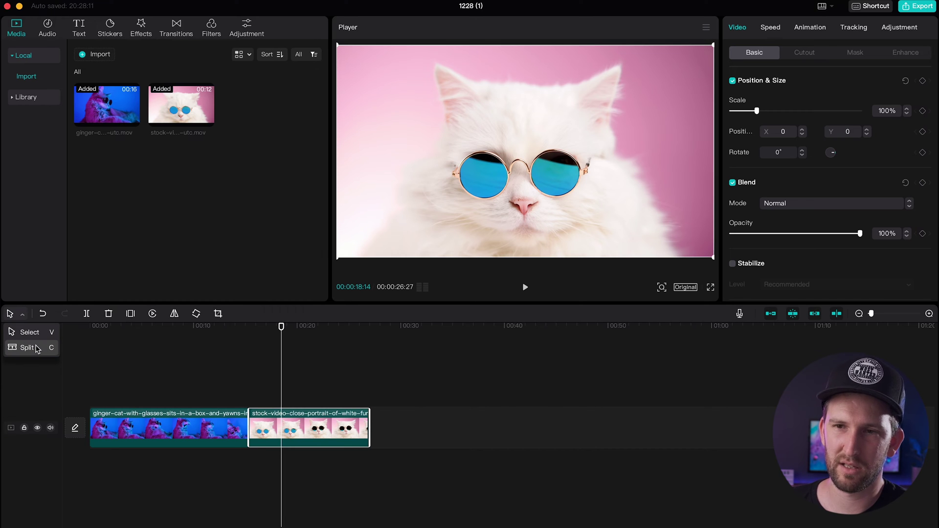
pyautogui.click(29, 332)
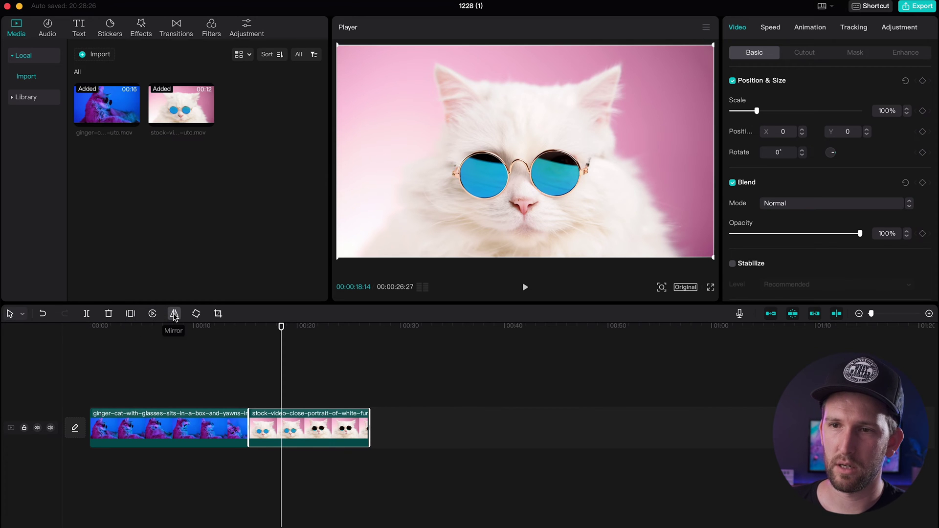
pyautogui.click(174, 315)
pyautogui.click(174, 314)
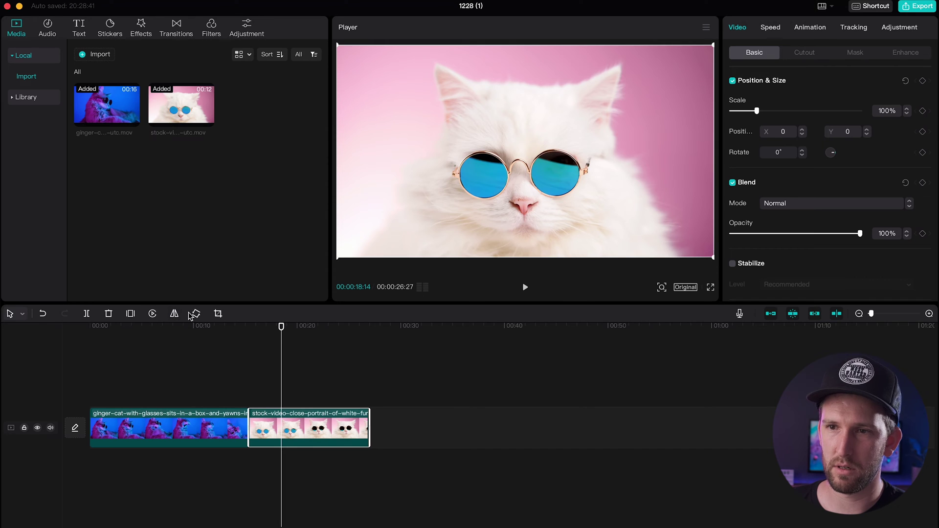
# Rotate the white cat clip in 90° steps to 450°, then spin it freely past 670°
pyautogui.click(194, 314)
pyautogui.click(195, 314)
pyautogui.click(195, 314)
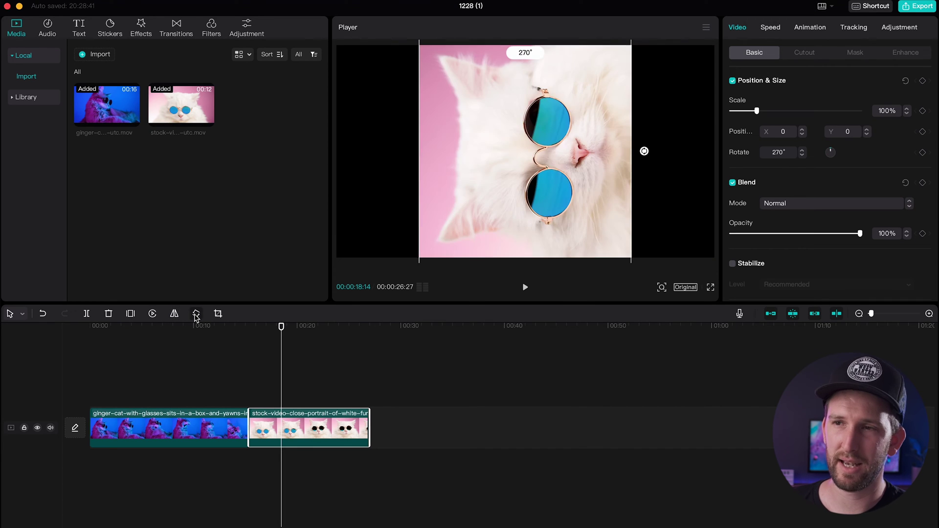
pyautogui.click(195, 315)
pyautogui.click(196, 314)
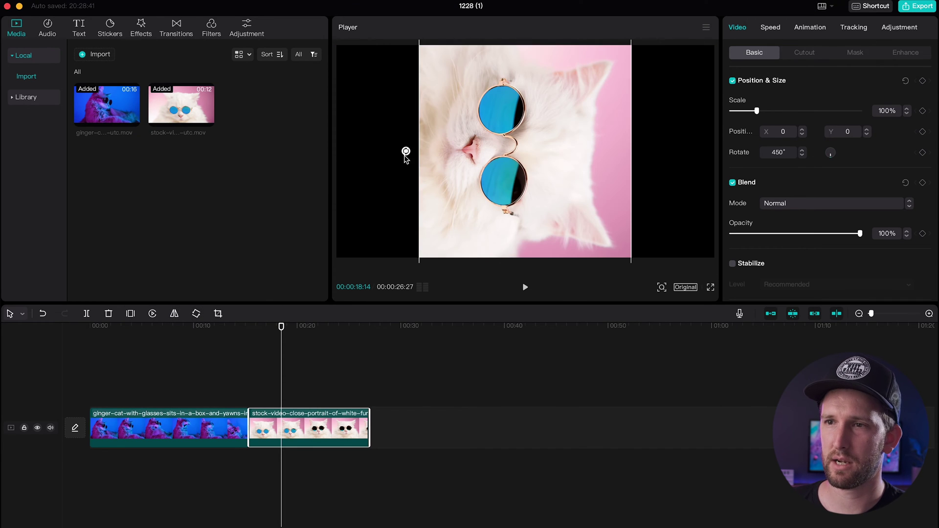
pyautogui.moveTo(406, 153); pyautogui.dragTo(486, 189)
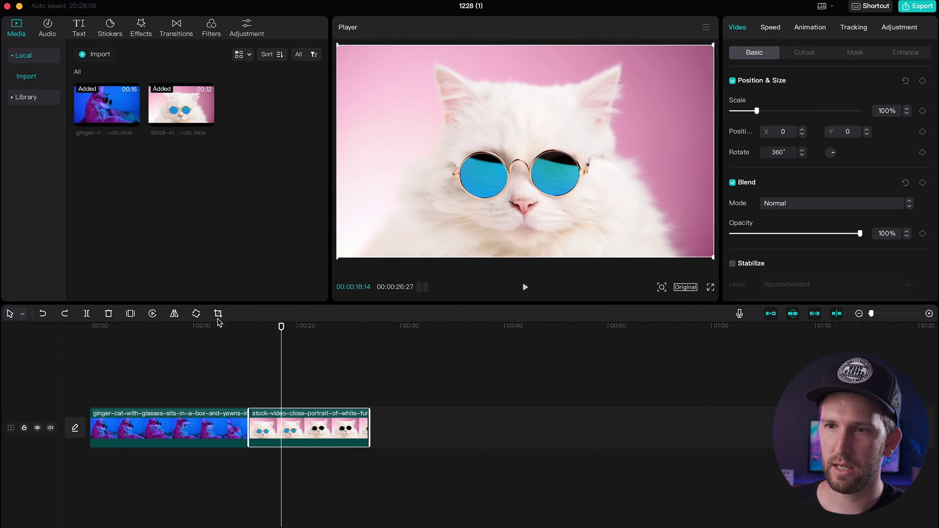
# Crop the left and bottom off the white cat clip, confirm, then undo the crop
pyautogui.click(217, 315)
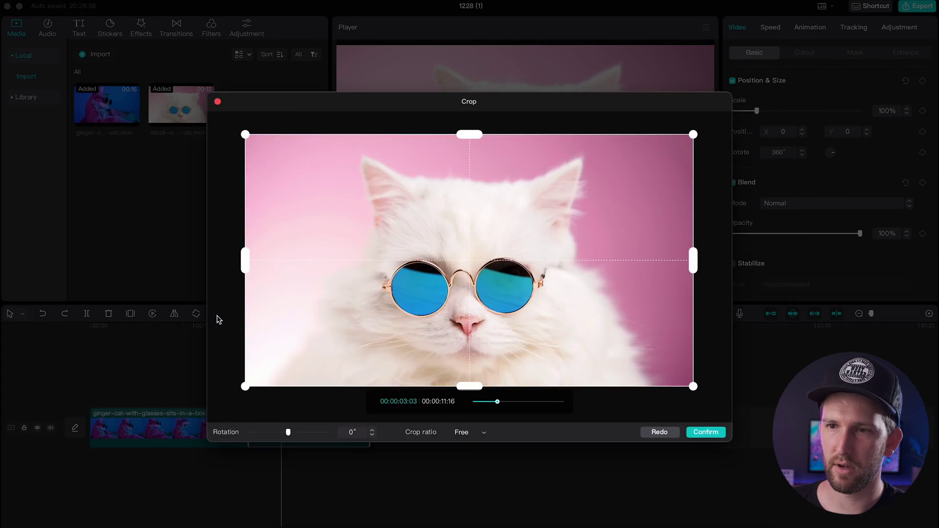
pyautogui.moveTo(245, 387); pyautogui.dragTo(381, 331)
pyautogui.click(699, 432)
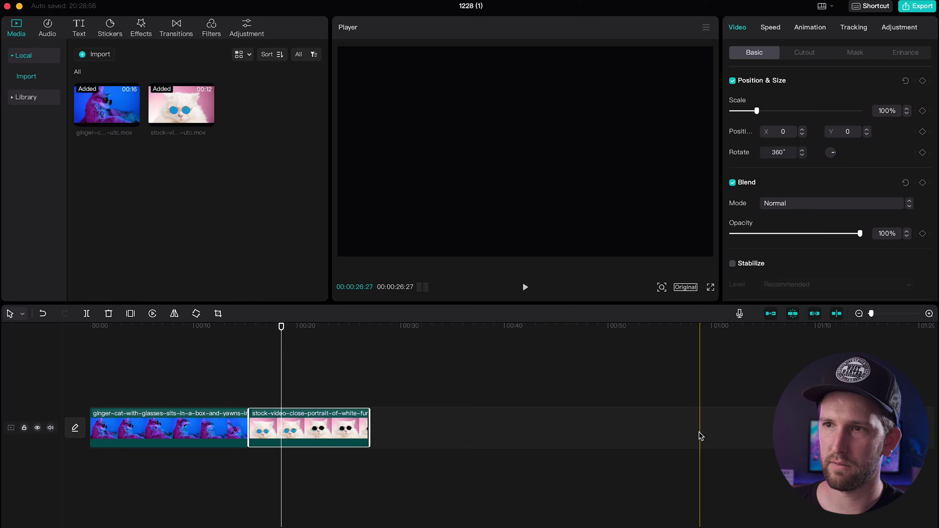
pyautogui.hotkey('ctrl', 'z')
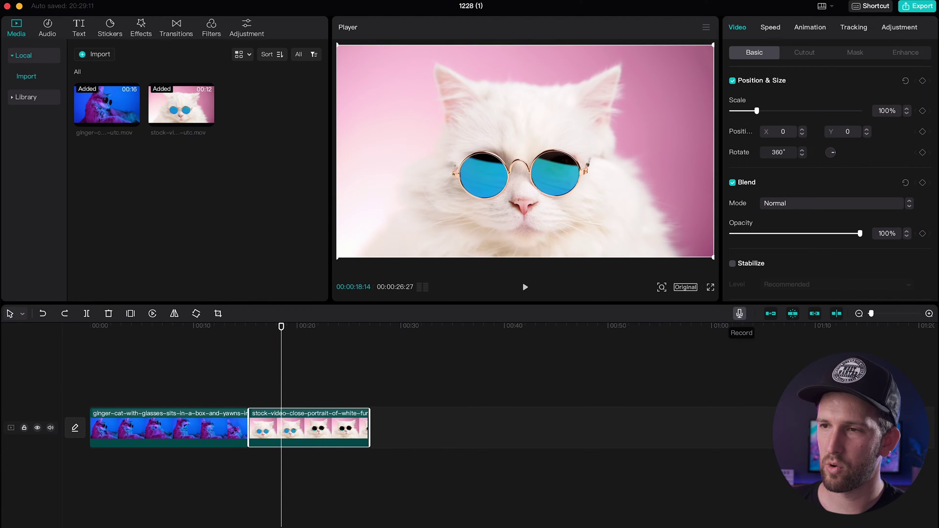
# Record a 7-second voiceover, Record1, and close the recording panel
pyautogui.click(740, 314)
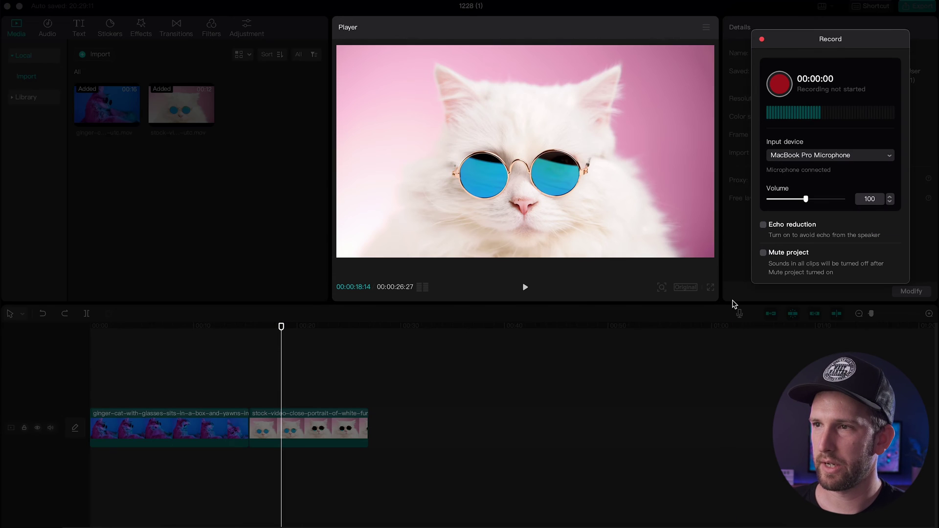
pyautogui.click(779, 84)
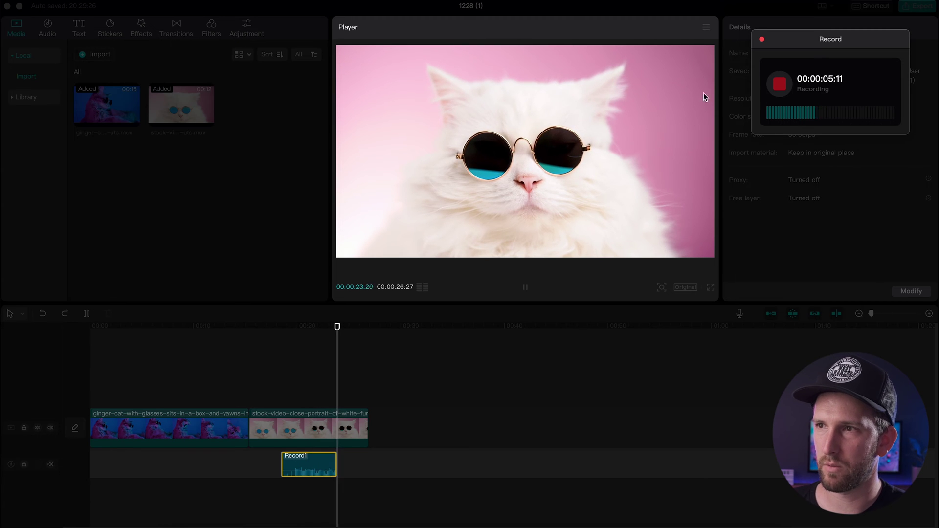
pyautogui.click(777, 84)
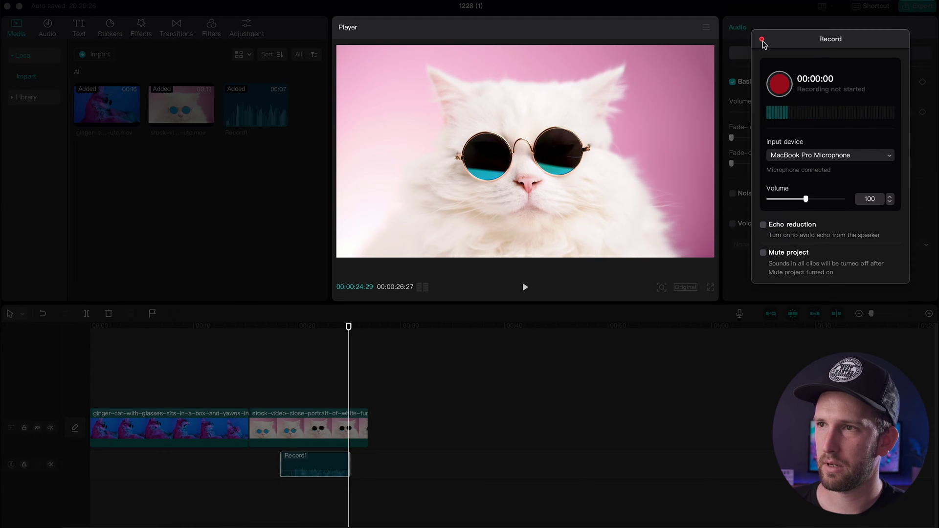
pyautogui.click(762, 39)
pyautogui.click(273, 326)
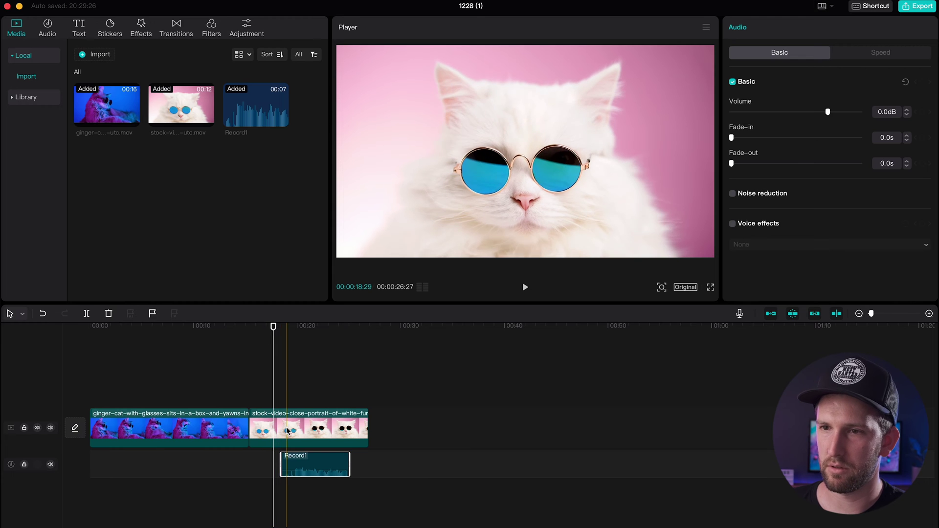
# Play the recording back with the video at a raised volume
pyautogui.press('space')
pyautogui.press('XF86AudioRaiseVolume')
pyautogui.press('XF86AudioRaiseVolume')
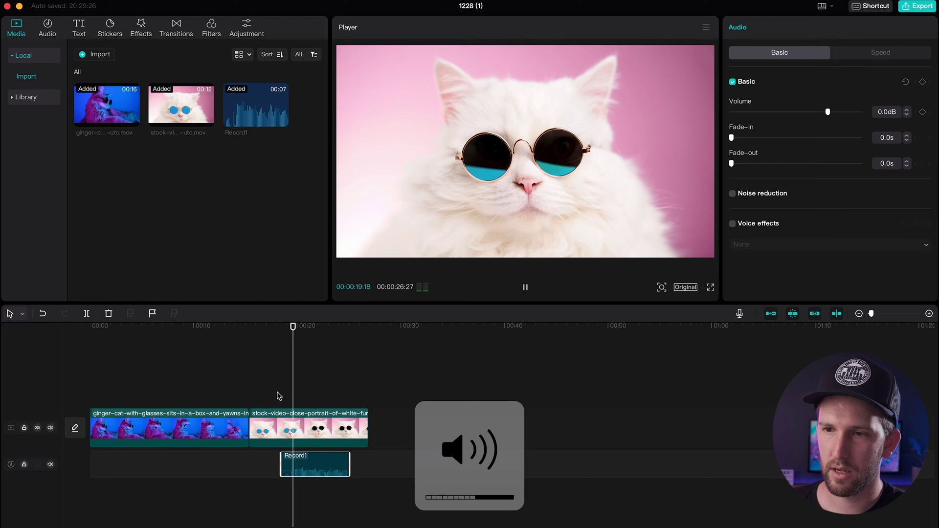
pyautogui.press('XF86AudioRaiseVolume')
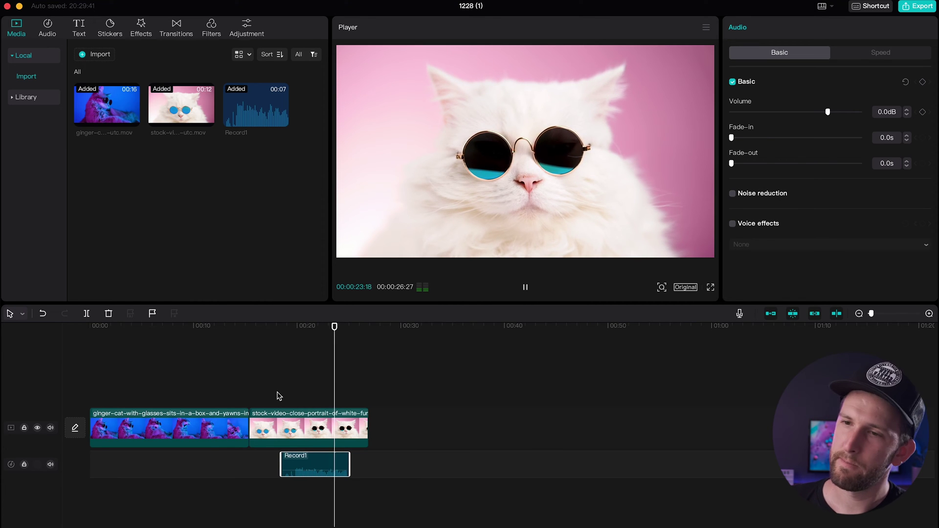
pyautogui.press('space')
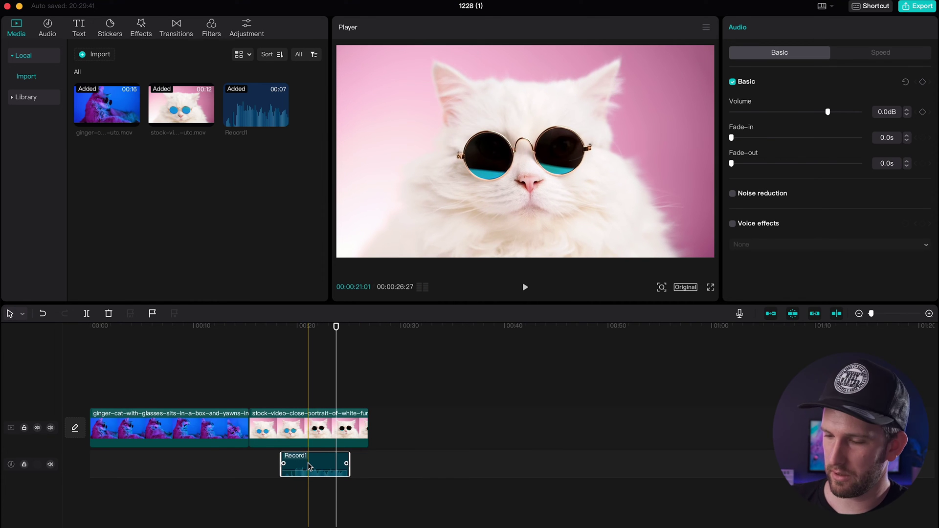
# Delete Record1 from the timeline and select the white cat clip, playhead near the start
pyautogui.press('Delete')
pyautogui.click(243, 334)
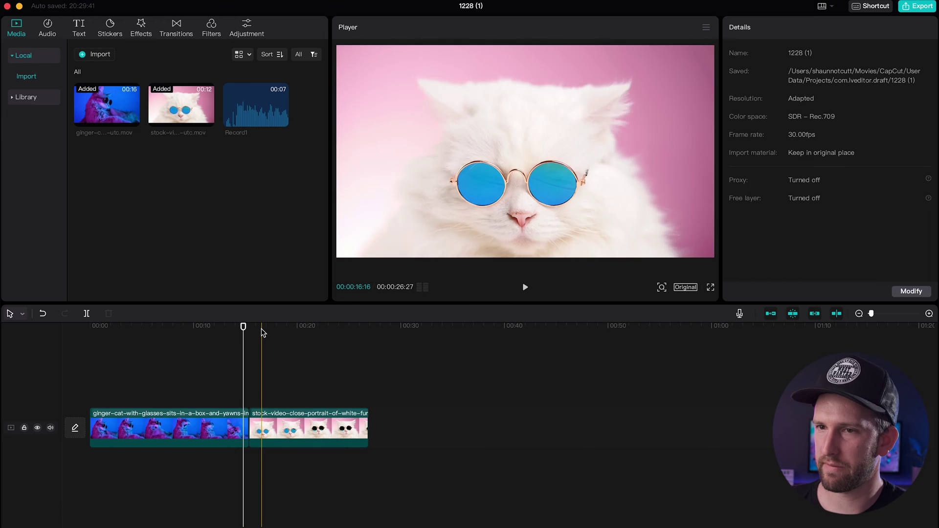
pyautogui.click(261, 333)
pyautogui.click(365, 427)
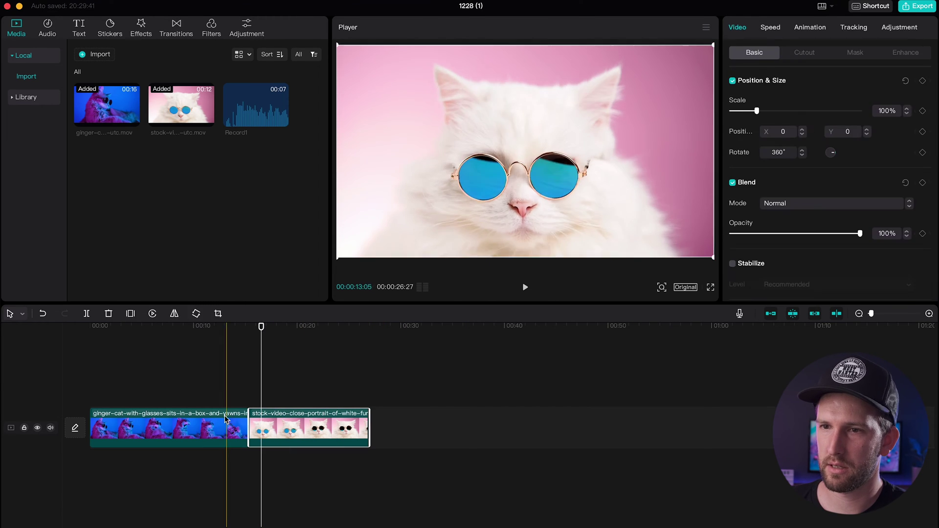
pyautogui.click(148, 326)
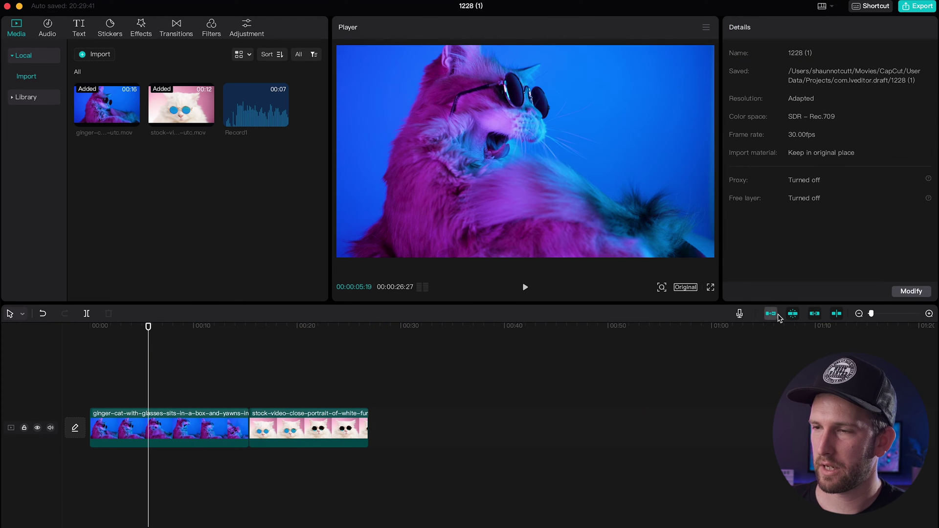
pyautogui.click(771, 315)
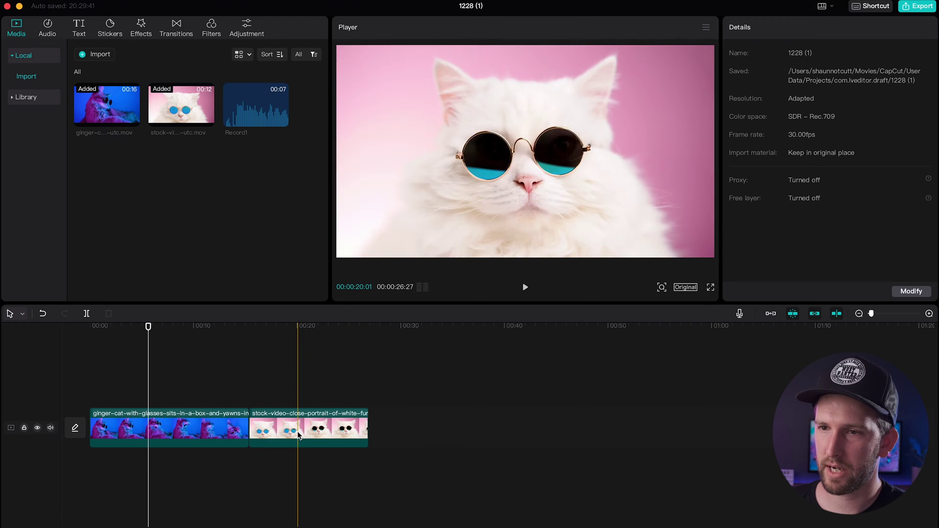
pyautogui.moveTo(297, 426); pyautogui.dragTo(460, 427)
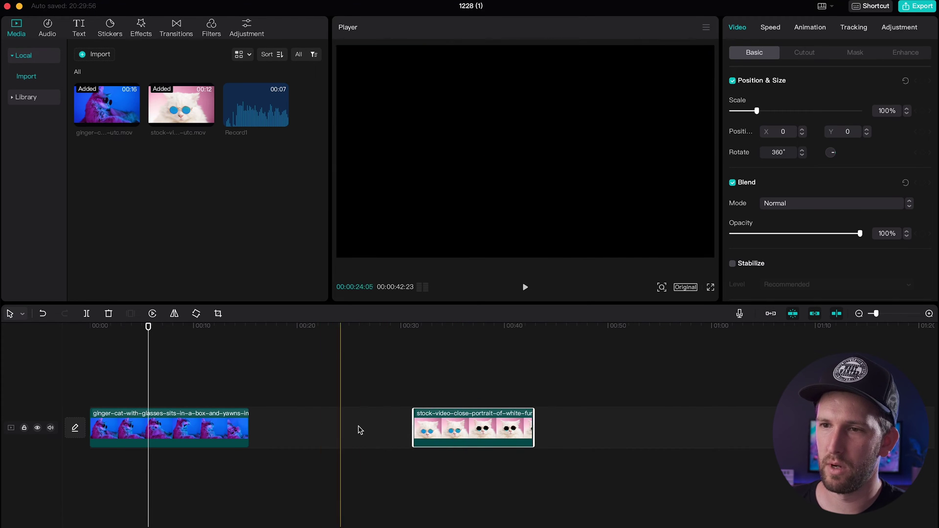
pyautogui.click(771, 315)
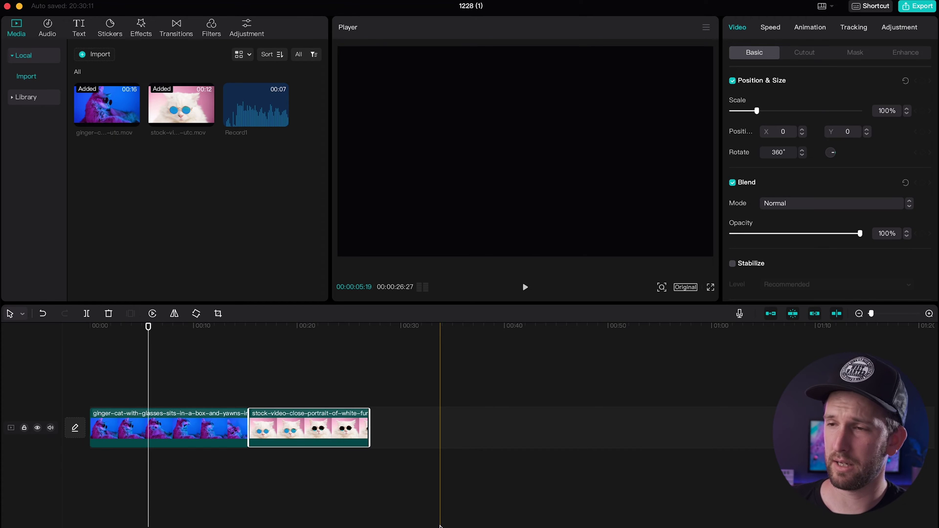
pyautogui.press('super+equal')
pyautogui.press('super+minus')
pyautogui.press('super+minus')
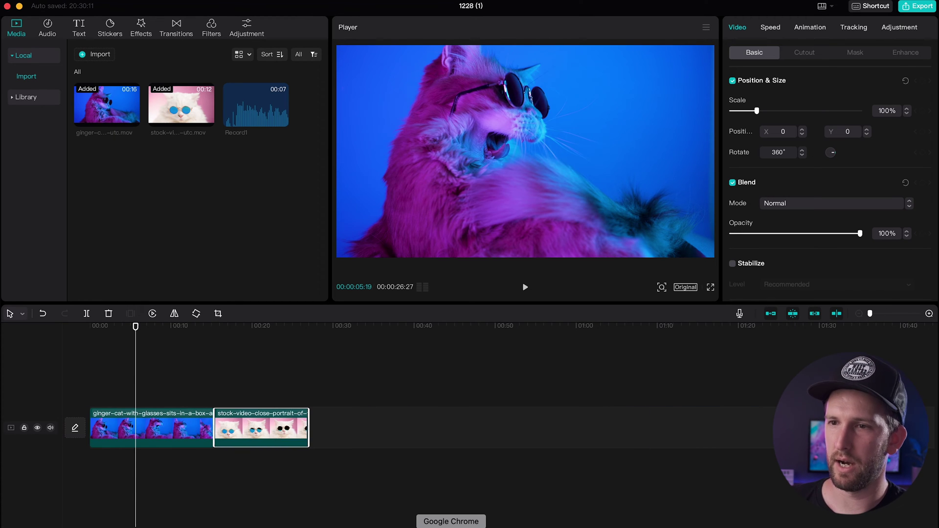
pyautogui.click(154, 424)
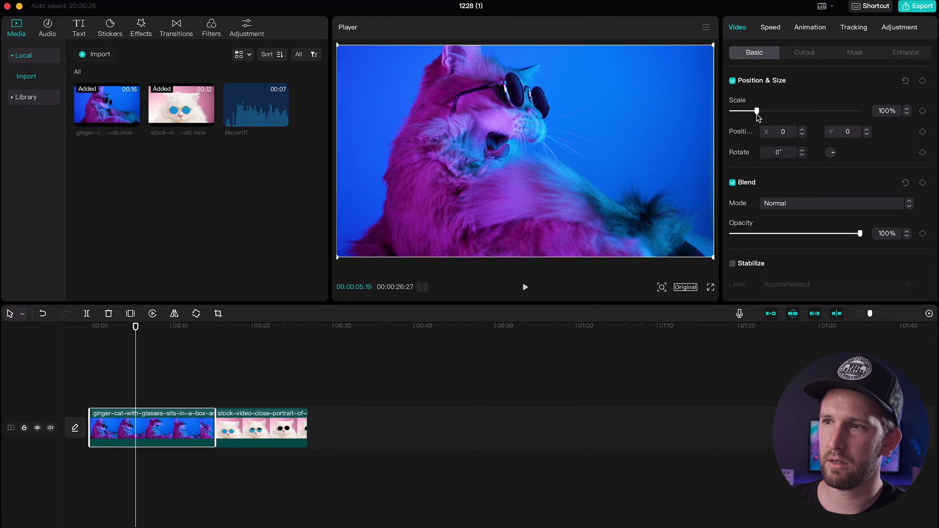
pyautogui.moveTo(757, 116)
pyautogui.mouseDown()
pyautogui.moveTo(792, 116)
pyautogui.moveTo(769, 116)
pyautogui.mouseUp()
pyautogui.hotkey('ctrl', 'z')
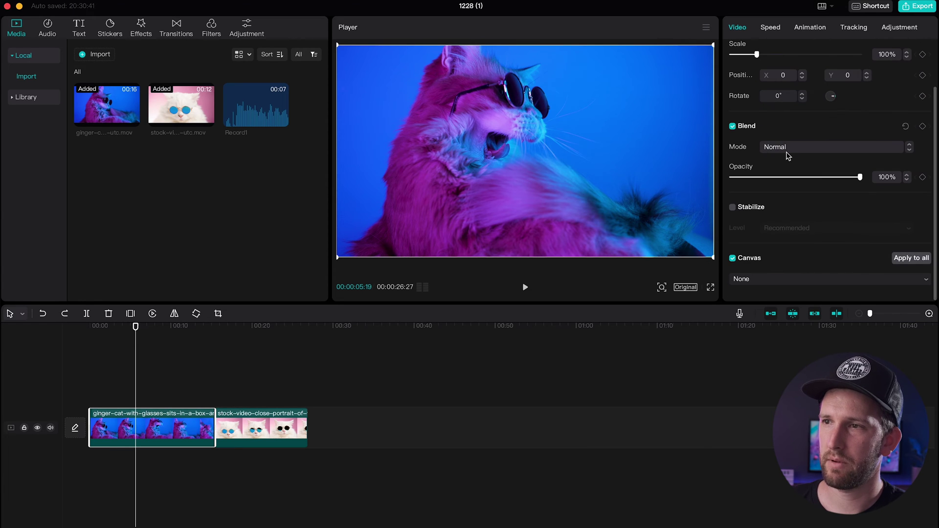
pyautogui.click(820, 146)
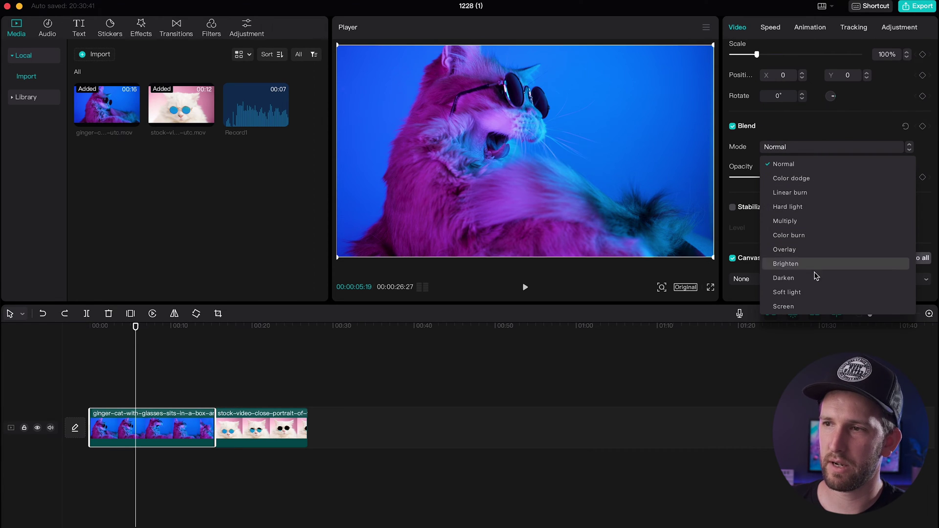
pyautogui.scroll(2, 807, 129)
pyautogui.scroll(-2, 821, 166)
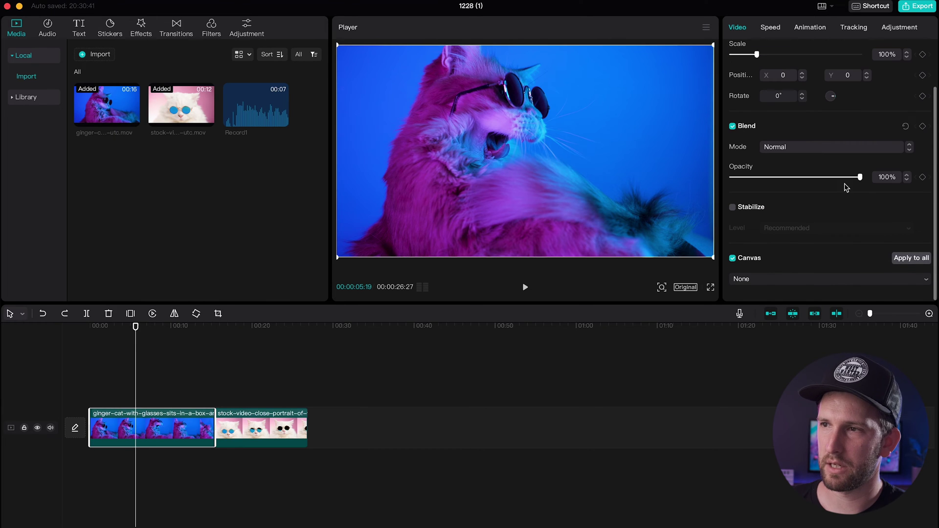
pyautogui.moveTo(857, 178); pyautogui.dragTo(881, 171)
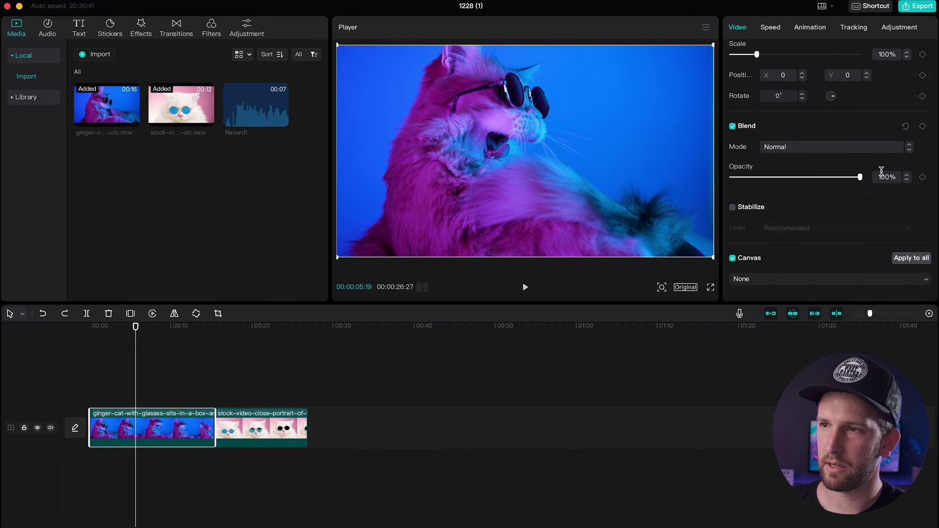
pyautogui.click(733, 207)
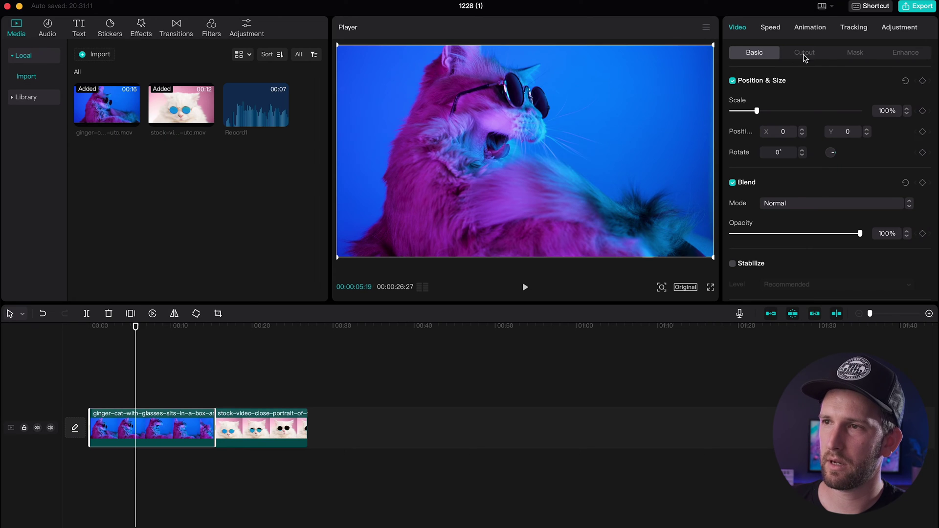
pyautogui.click(806, 54)
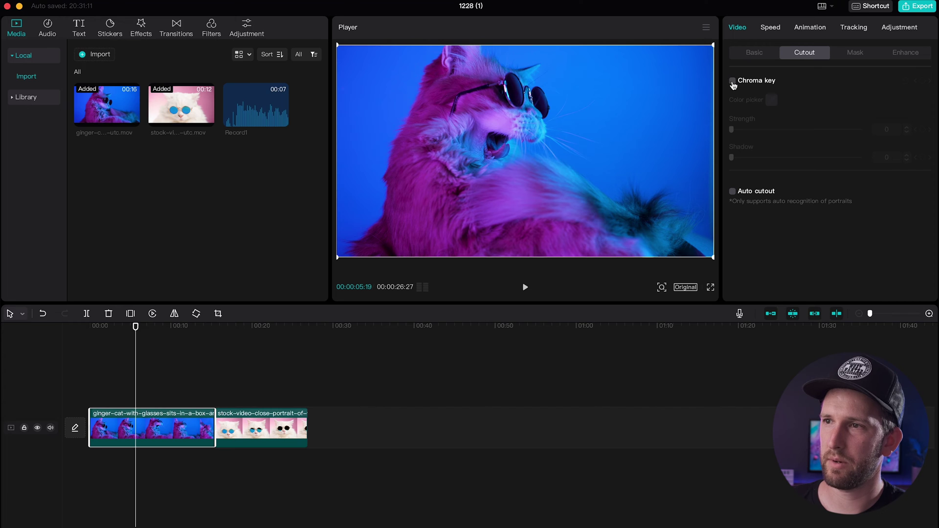
# Try chroma keying the ginger clip's blue background with higher strength, then turn it off
pyautogui.click(733, 80)
pyautogui.click(771, 99)
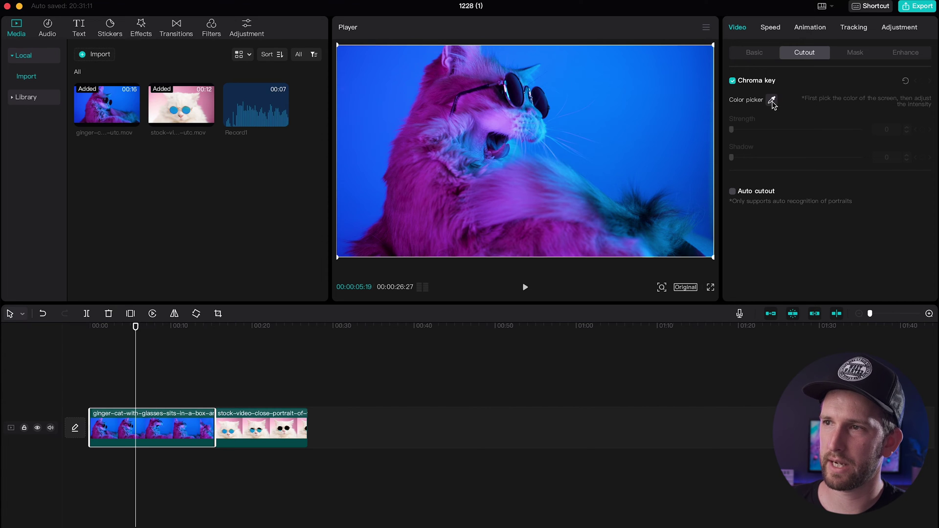
pyautogui.click(694, 166)
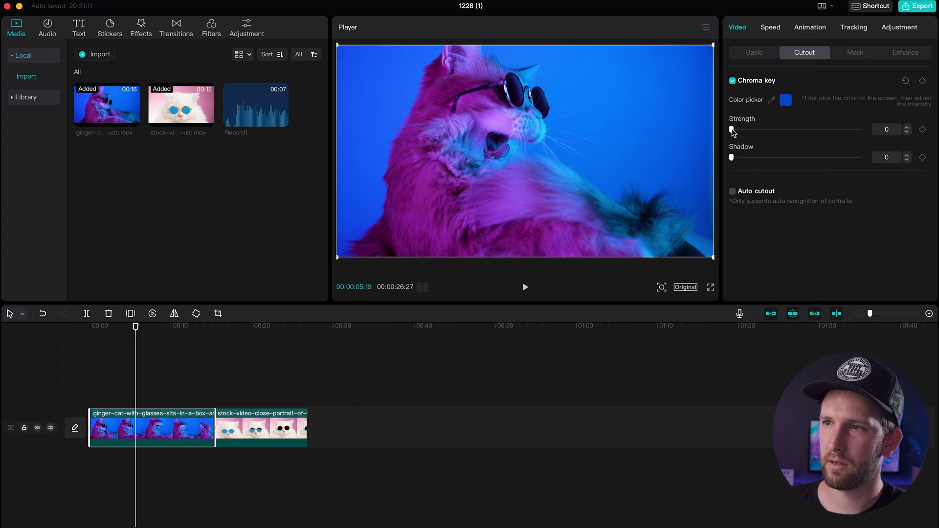
pyautogui.moveTo(732, 130)
pyautogui.mouseDown()
pyautogui.moveTo(743, 130)
pyautogui.moveTo(716, 131)
pyautogui.mouseUp()
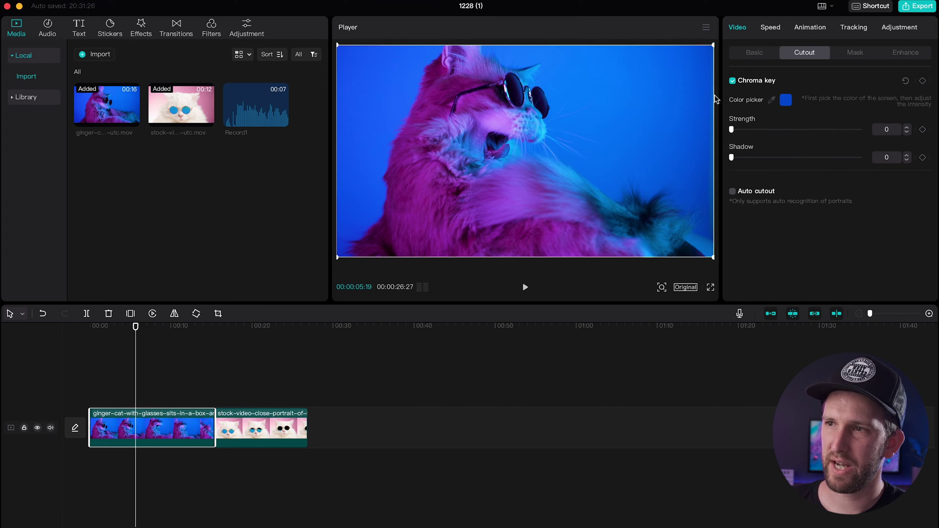
pyautogui.click(732, 81)
# Apply Auto cutout to the ginger cat, preview it, then remove it
pyautogui.click(732, 191)
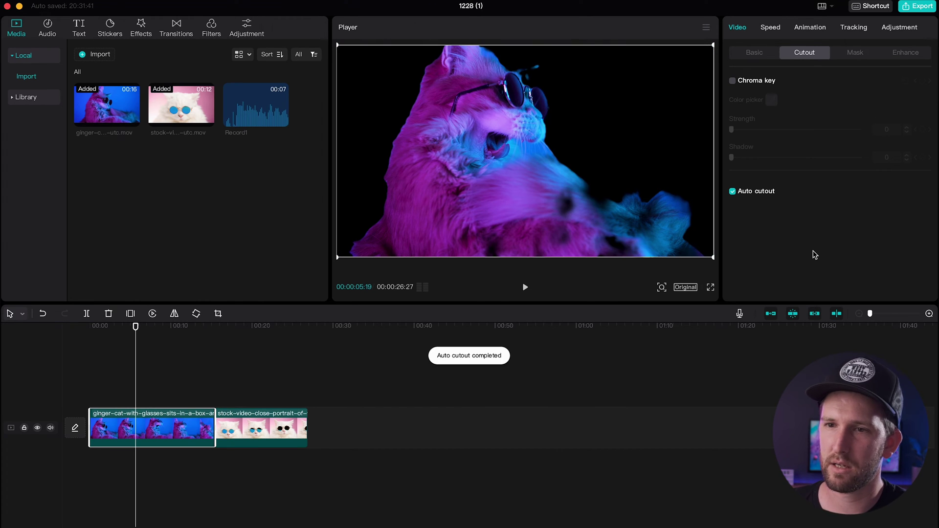
pyautogui.press('space')
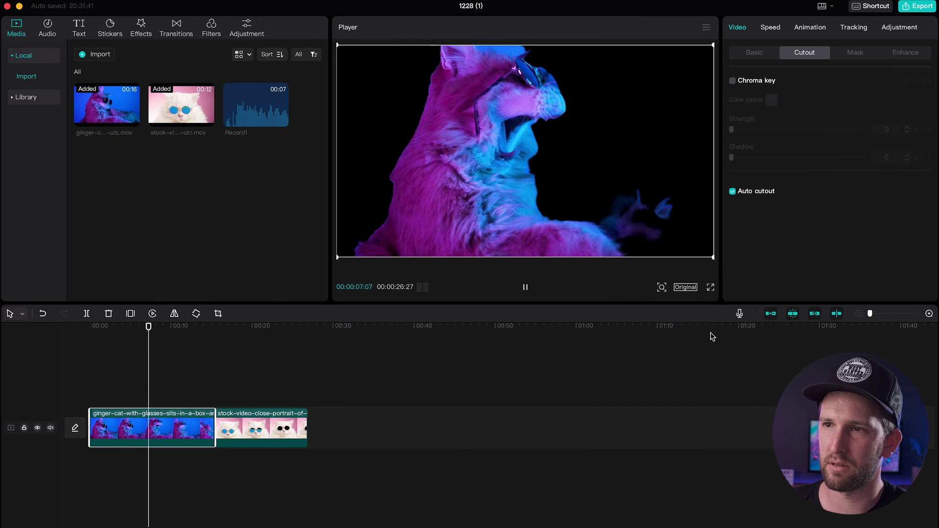
pyautogui.press('space')
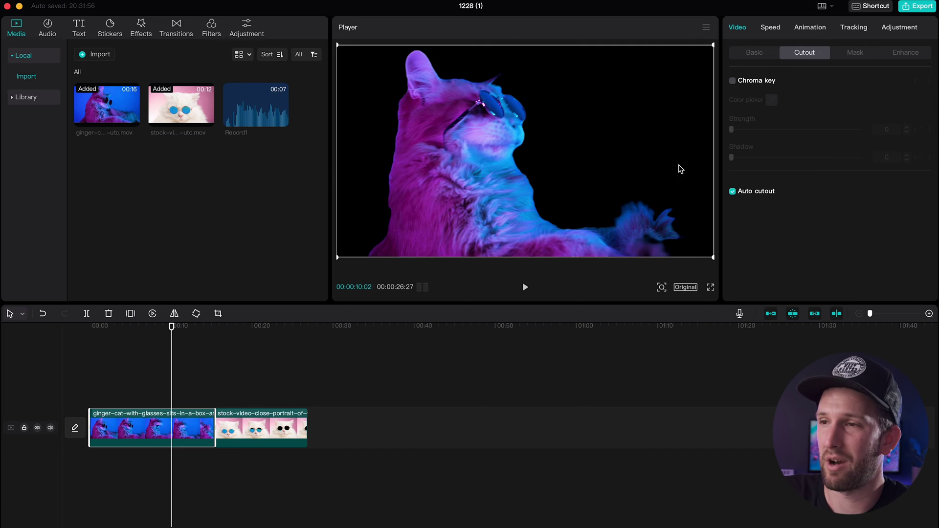
pyautogui.click(733, 192)
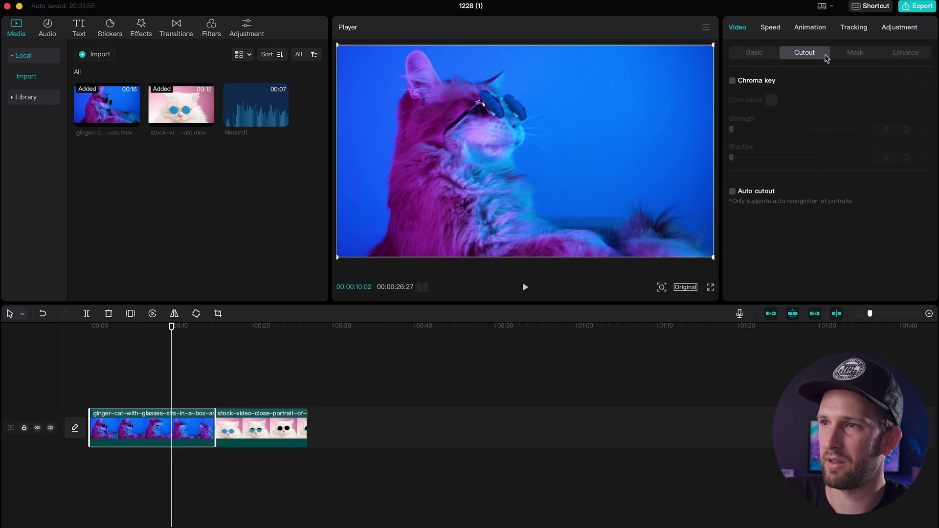
pyautogui.click(851, 54)
# Apply a Split mask to the ginger clip, try feathering it, then remove the mask
pyautogui.click(796, 122)
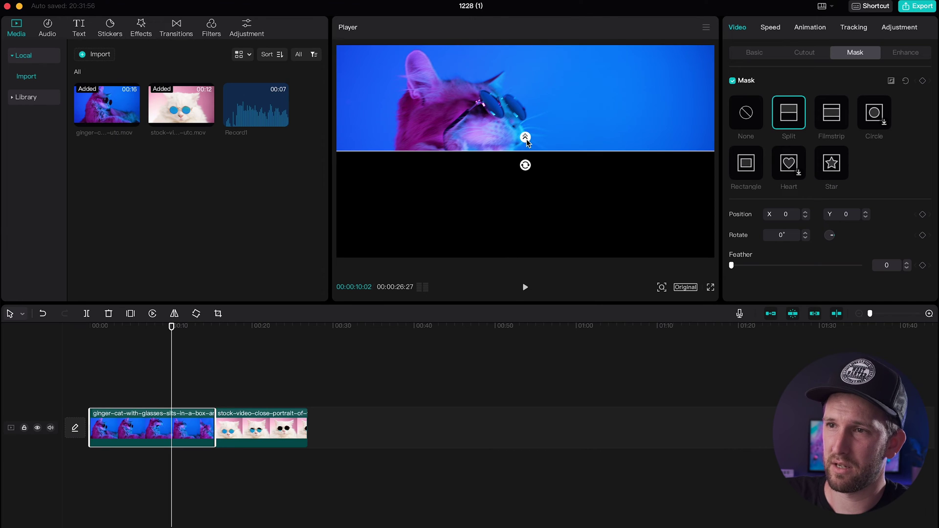
pyautogui.moveTo(526, 138)
pyautogui.mouseDown()
pyautogui.moveTo(526, 107)
pyautogui.moveTo(535, 145)
pyautogui.mouseUp()
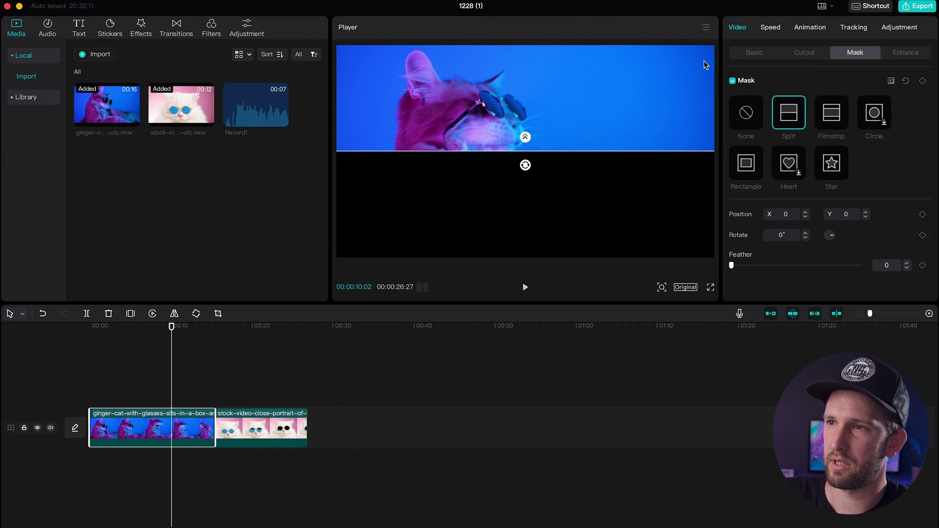
pyautogui.click(731, 81)
# Browse the ginger clip's Enhance options, leaving face and facial beauty off
pyautogui.click(902, 55)
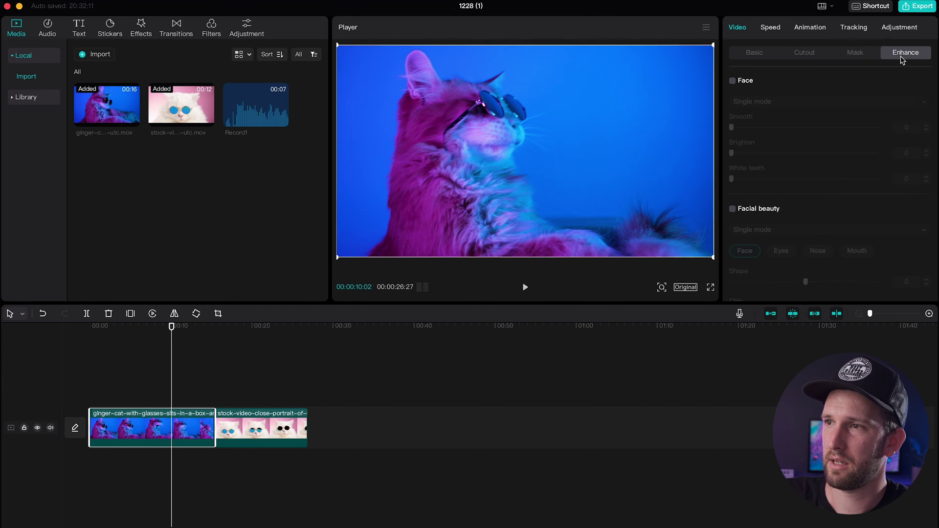
pyautogui.scroll(-10, 804, 200)
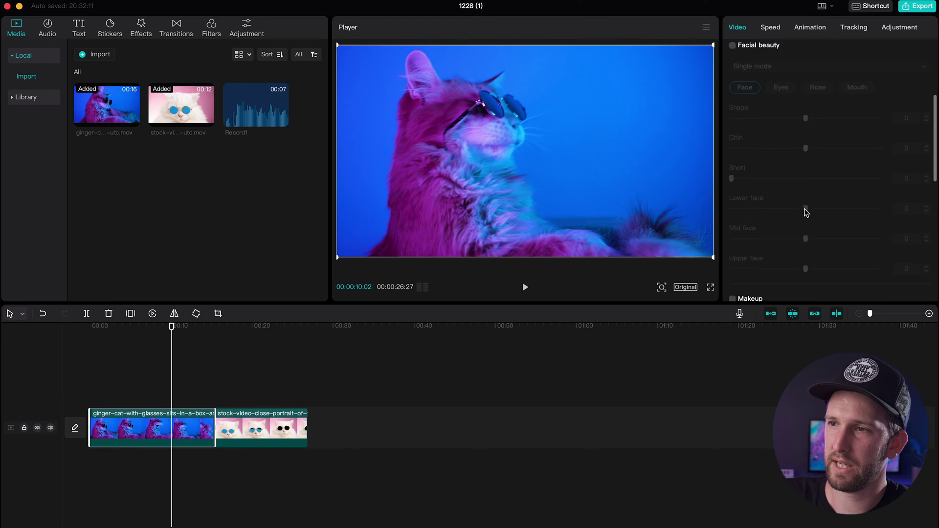
pyautogui.scroll(10, 811, 225)
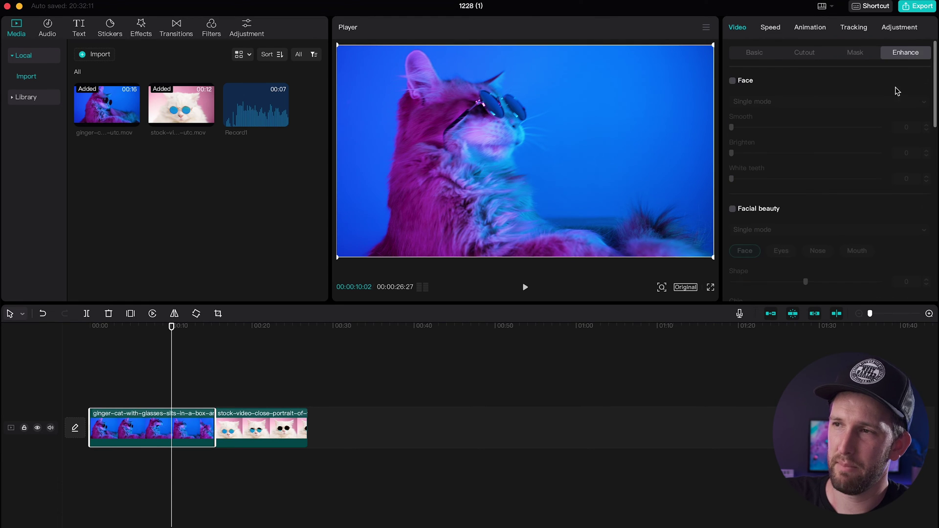
# Add a Position & Size keyframe at the ginger clip's start and zoom to 242% near its end
pyautogui.click(740, 58)
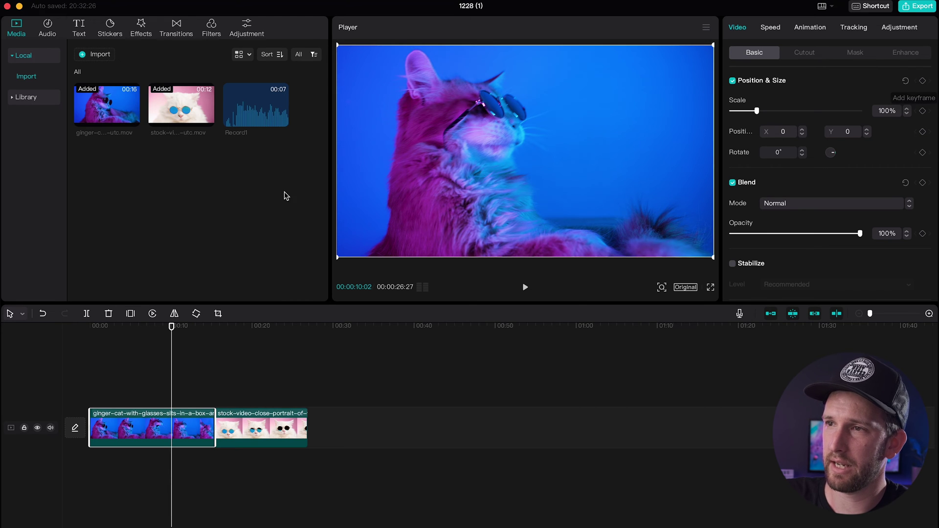
pyautogui.click(89, 326)
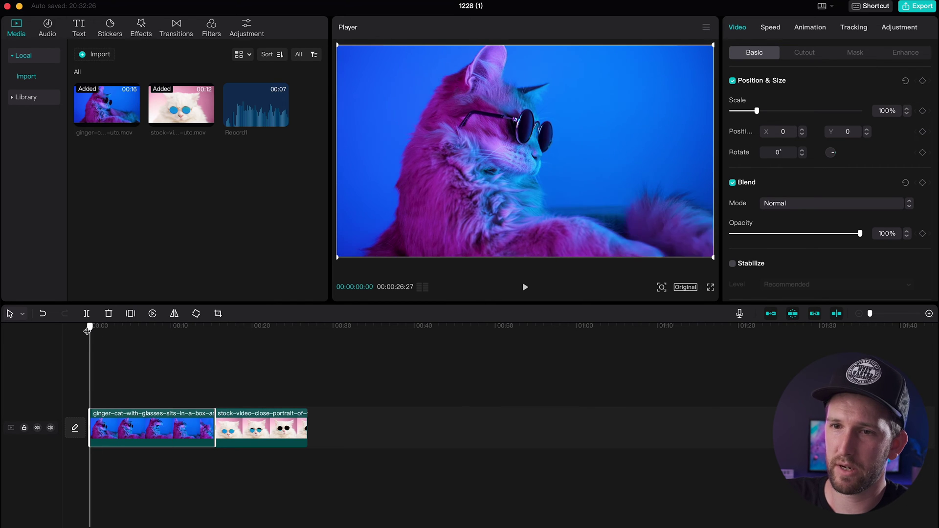
pyautogui.click(922, 81)
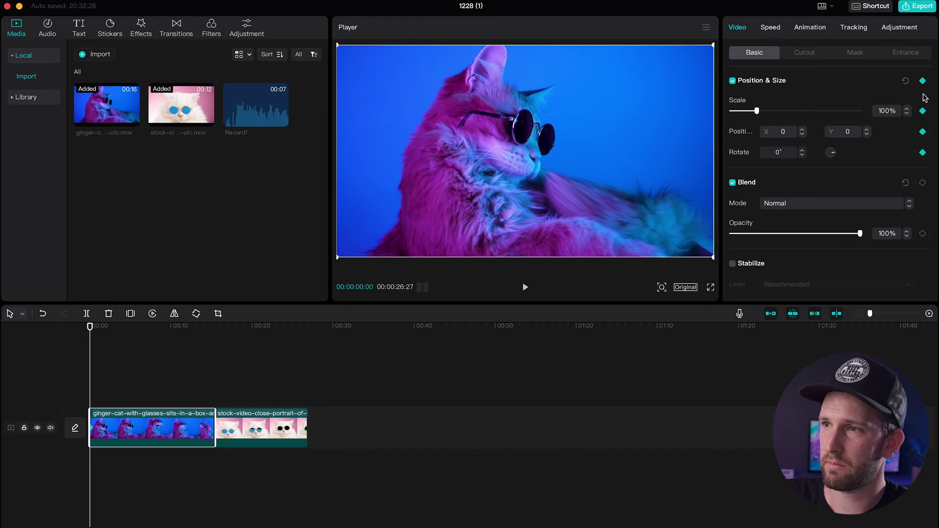
pyautogui.moveTo(90, 328); pyautogui.dragTo(213, 335)
pyautogui.scroll(2, 213, 334)
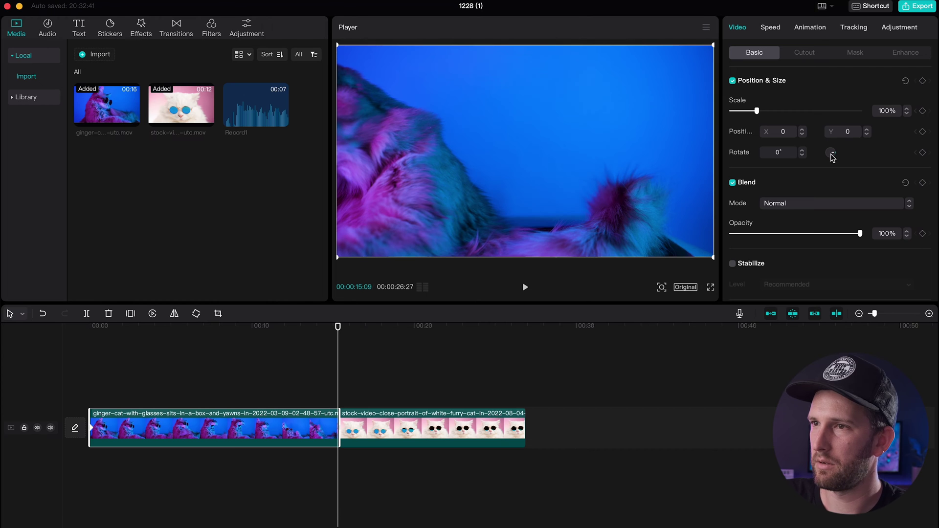
pyautogui.moveTo(757, 112); pyautogui.dragTo(792, 112)
pyautogui.click(198, 372)
# Preview the zoom and jump between the start and end keyframes
pyautogui.click(93, 327)
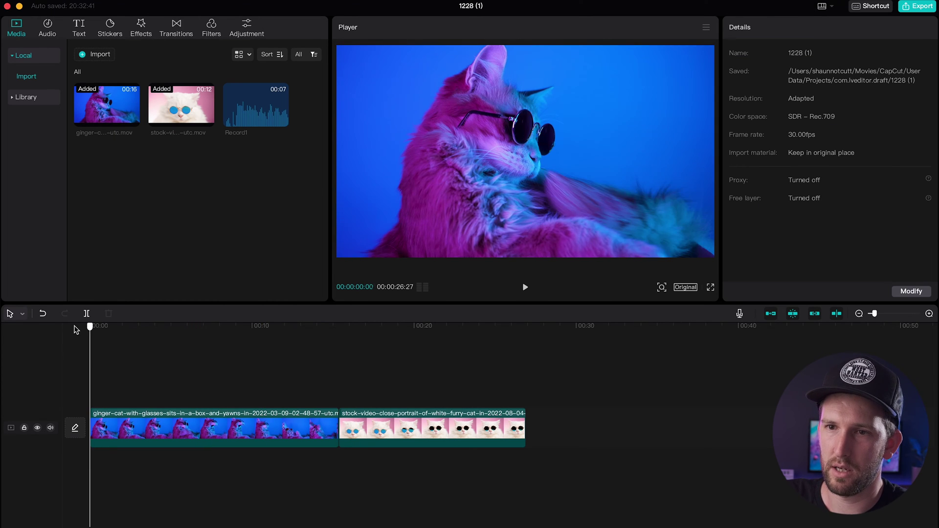
pyautogui.press('space')
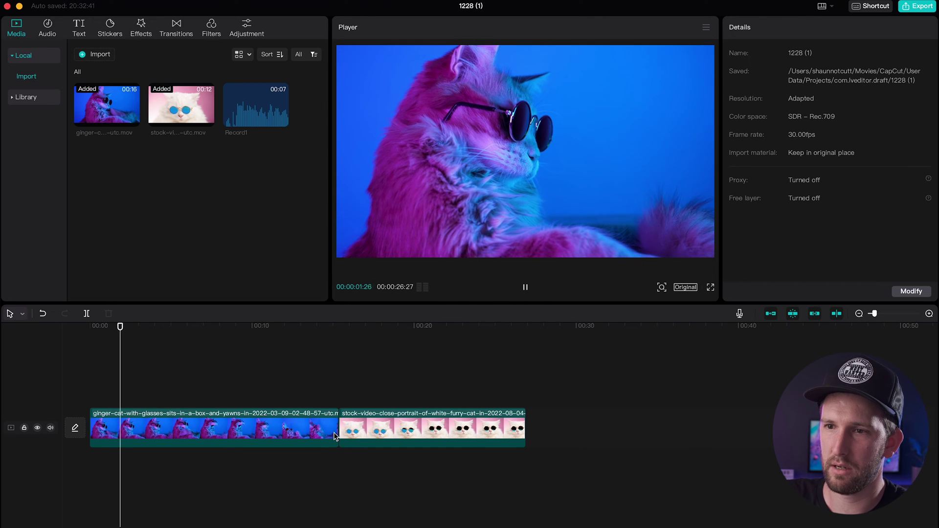
pyautogui.click(225, 431)
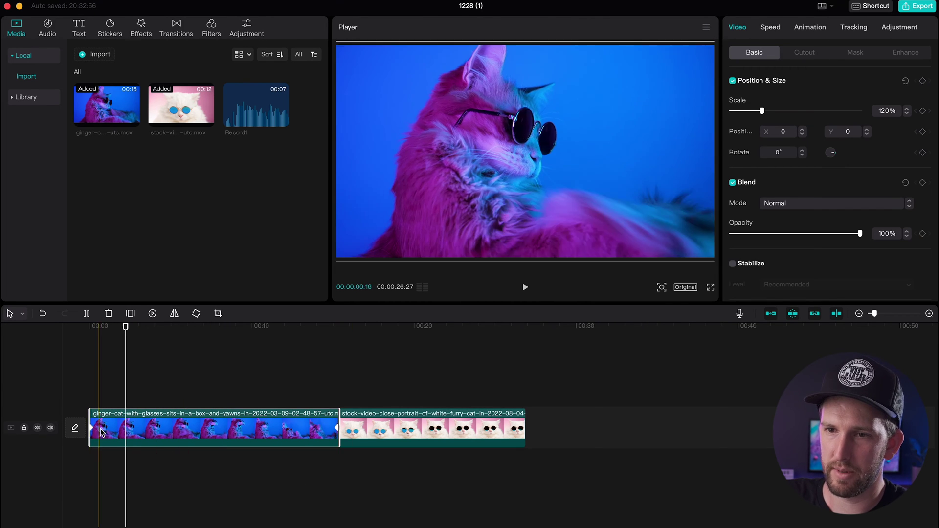
pyautogui.click(338, 430)
pyautogui.click(94, 430)
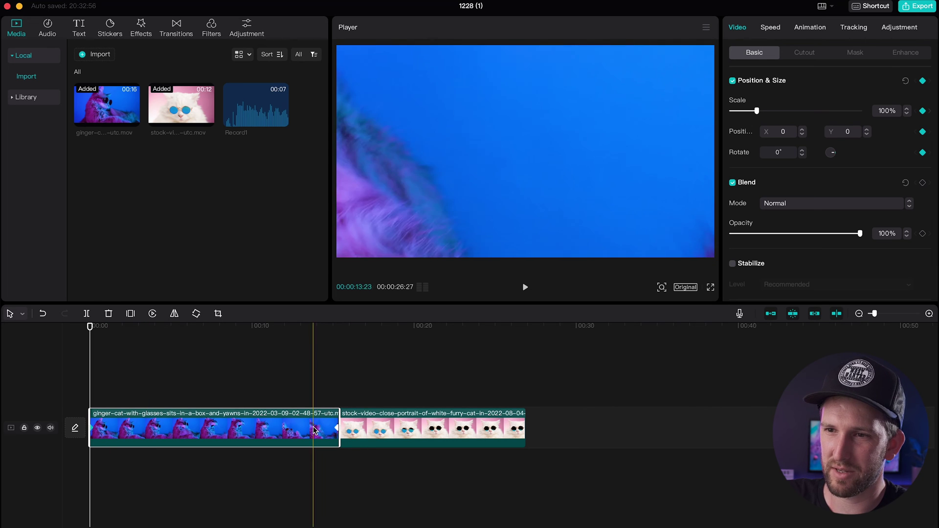
pyautogui.click(335, 430)
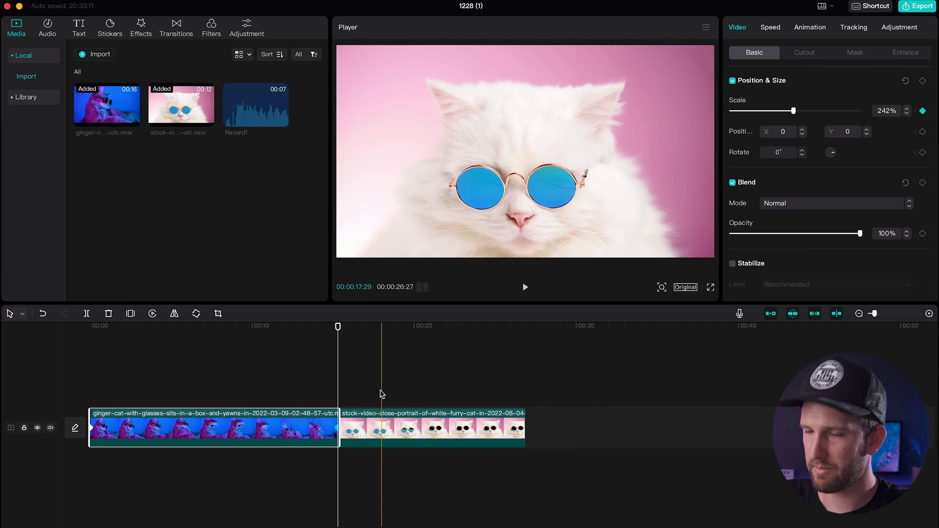
# Undo the 242% zoom, keeping the clip at 100% scale, and reselect the ginger clip
pyautogui.press('super+z')
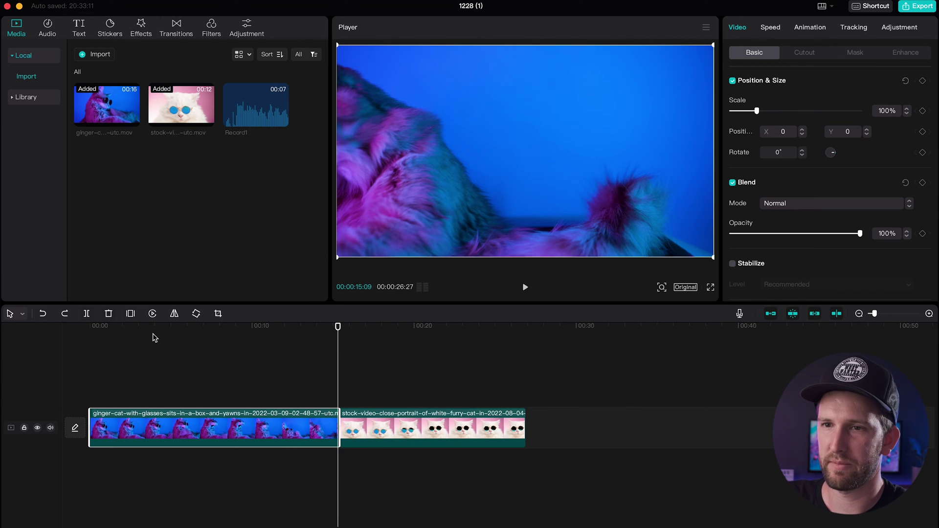
pyautogui.click(165, 337)
pyautogui.click(245, 428)
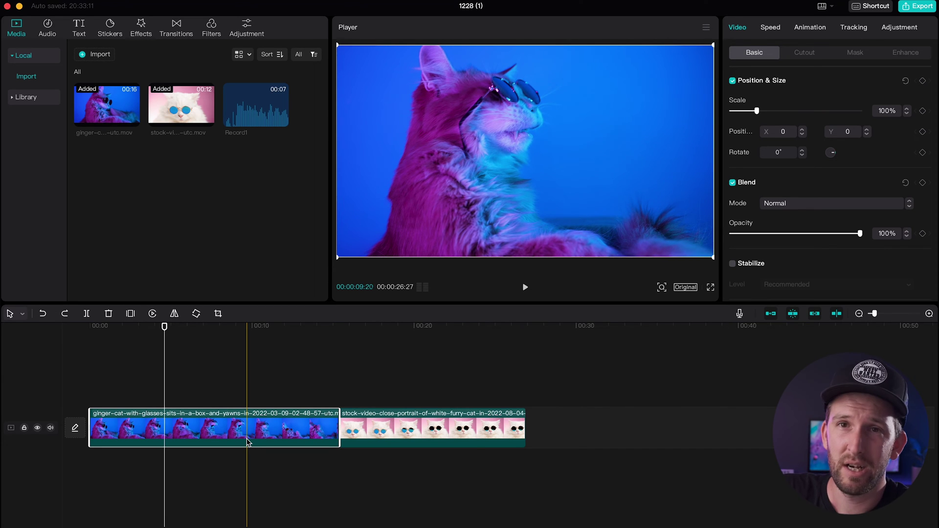
pyautogui.scroll(-3, 821, 188)
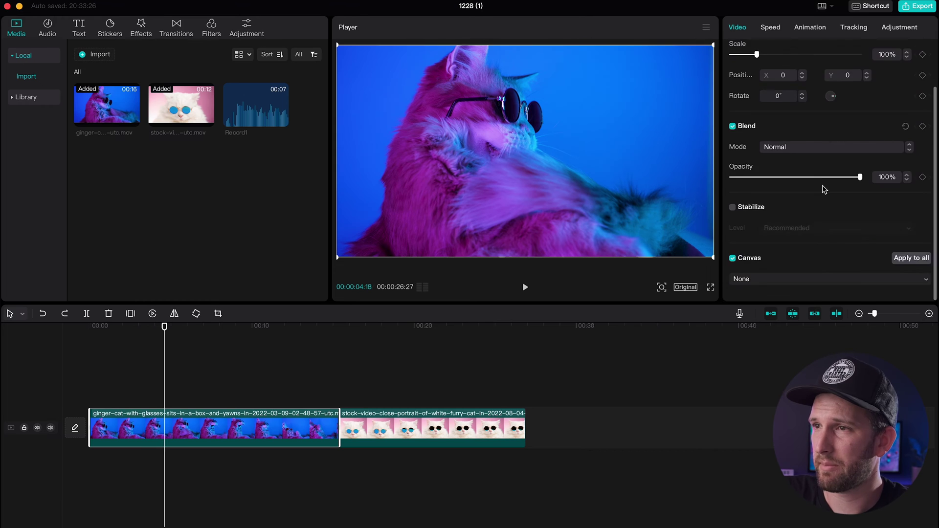
pyautogui.scroll(3, 829, 136)
# Speed the ginger clip up to 5x and undo back to 1.0x, then turn on Voice tone change
pyautogui.click(769, 28)
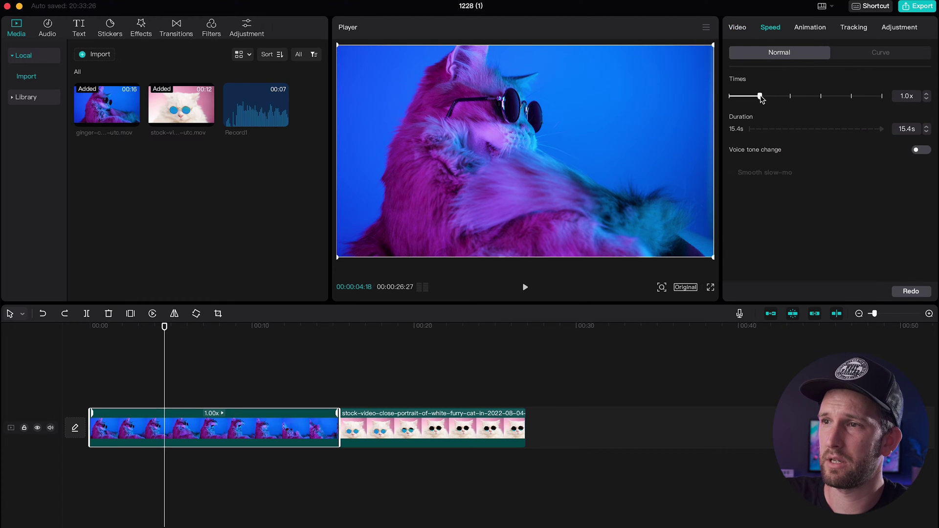
pyautogui.moveTo(760, 97); pyautogui.dragTo(824, 102)
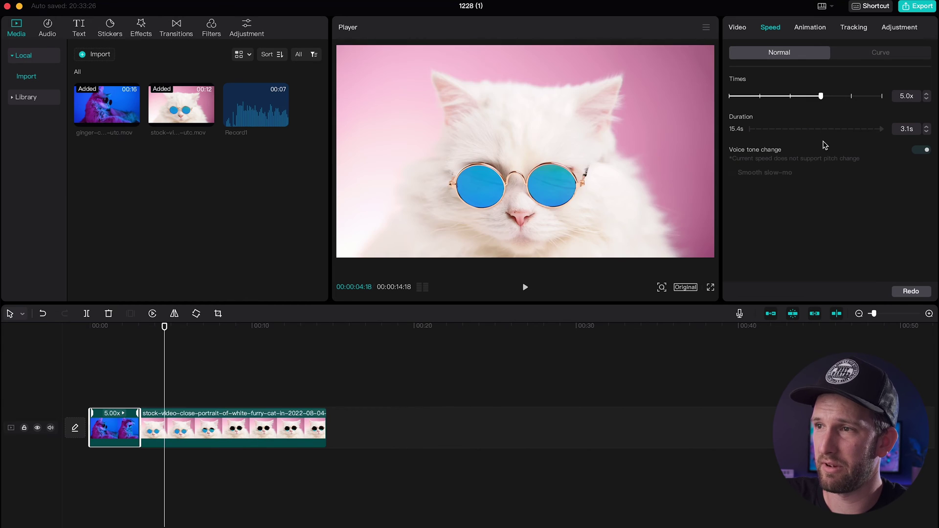
pyautogui.press('super+z')
pyautogui.press('super+z')
pyautogui.click(921, 150)
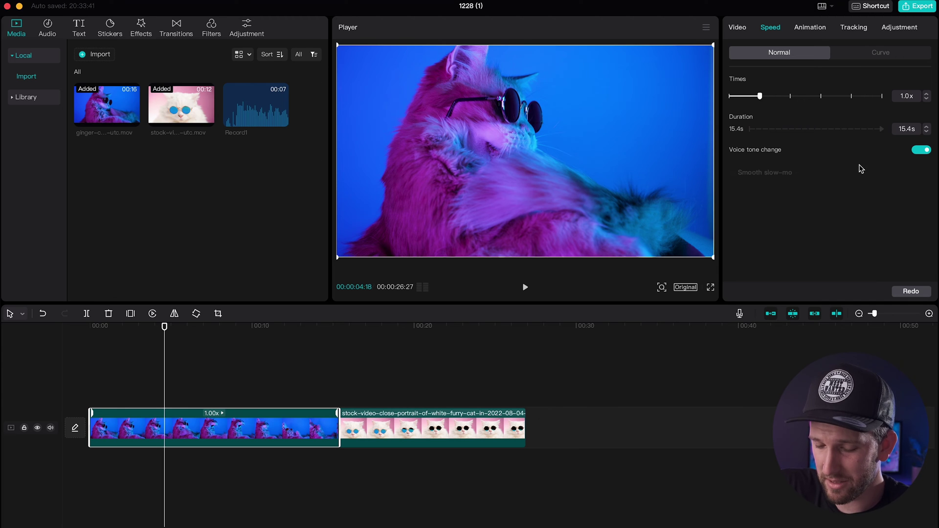
# Try the Jump Cut and Customized speed curves, then set the curve back to None
pyautogui.click(884, 54)
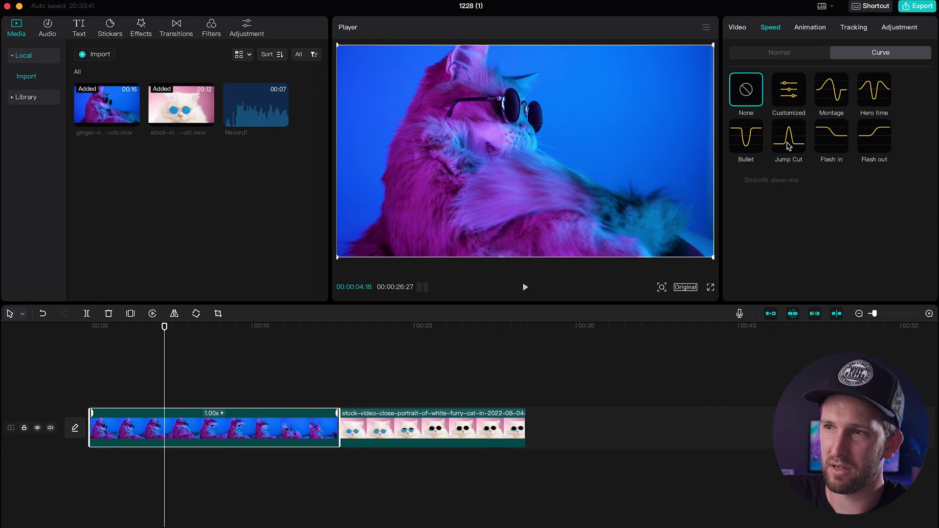
pyautogui.click(788, 142)
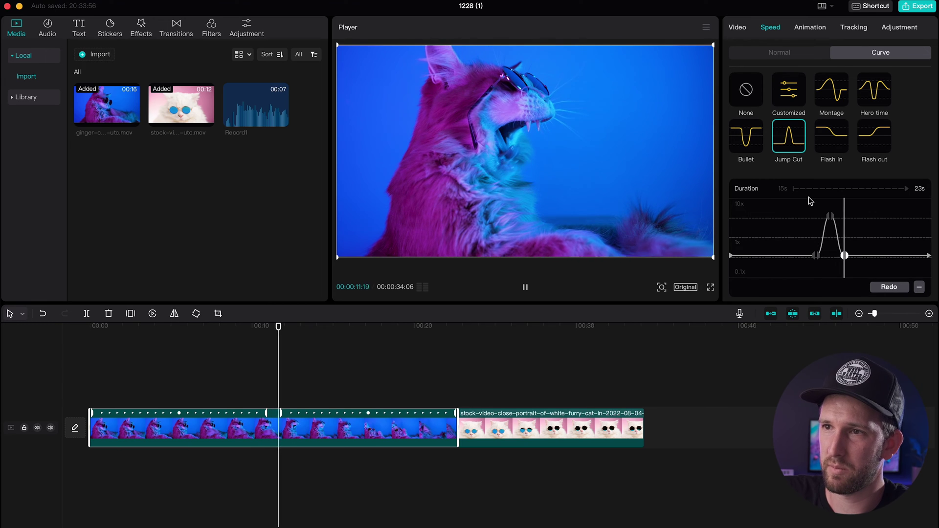
pyautogui.press('space')
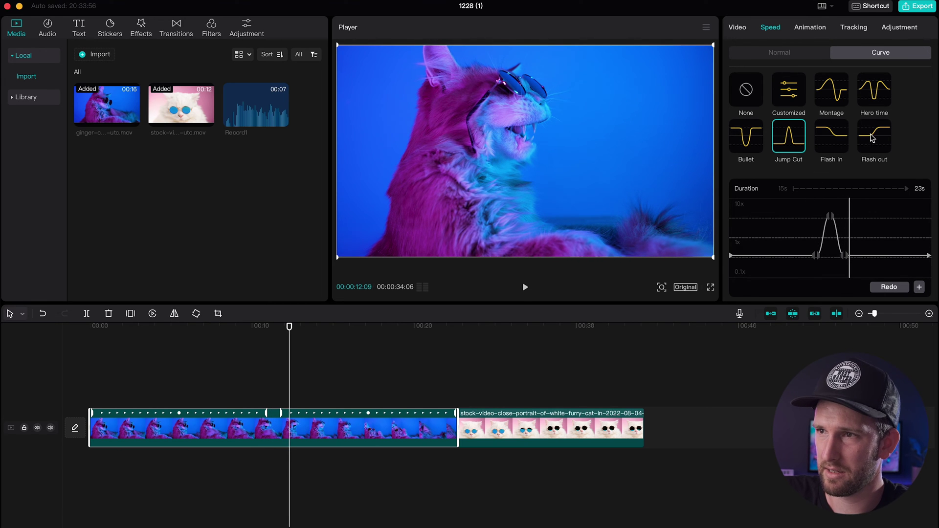
pyautogui.click(798, 91)
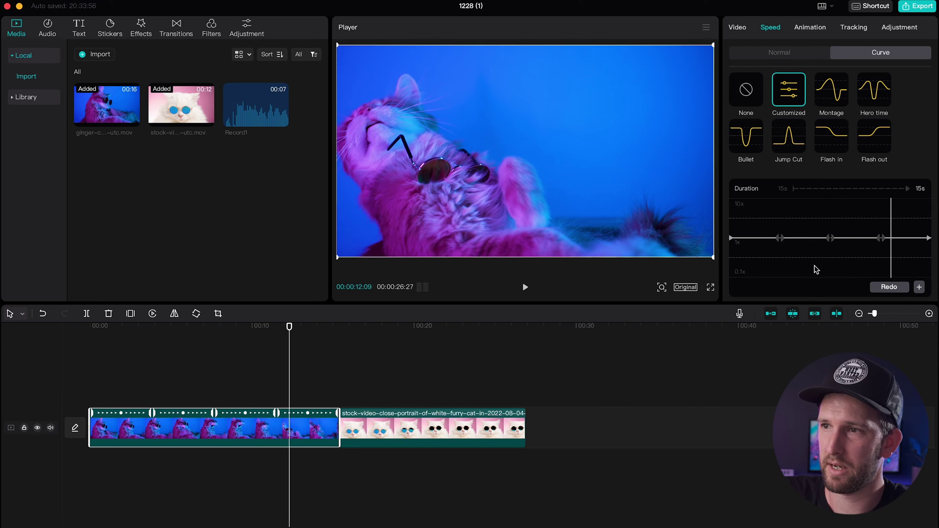
pyautogui.click(741, 98)
pyautogui.click(822, 29)
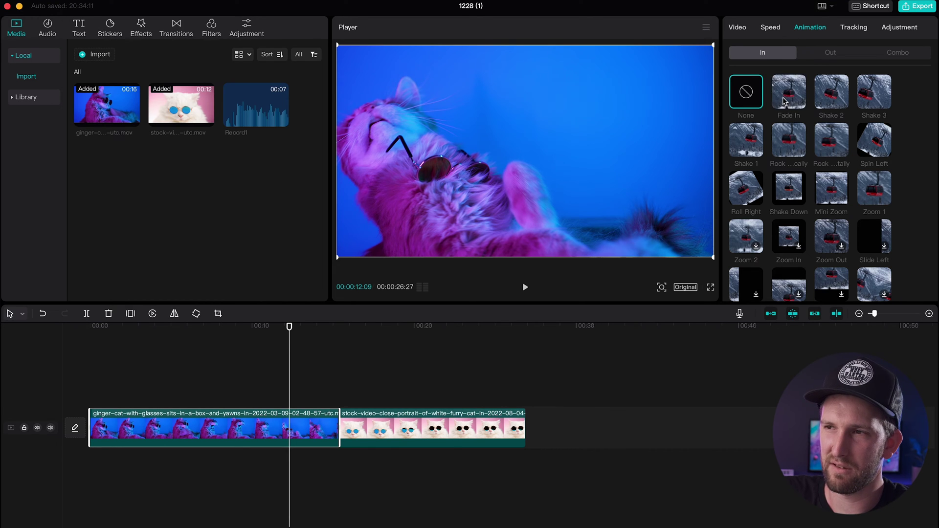
# Apply a Fade In animation to the ginger cat clip and preview it from the start
pyautogui.click(783, 102)
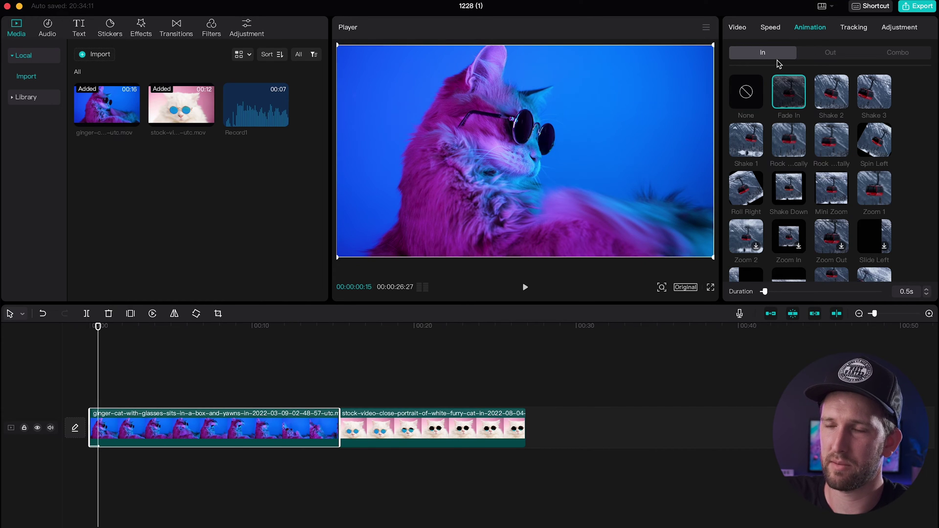
pyautogui.click(74, 327)
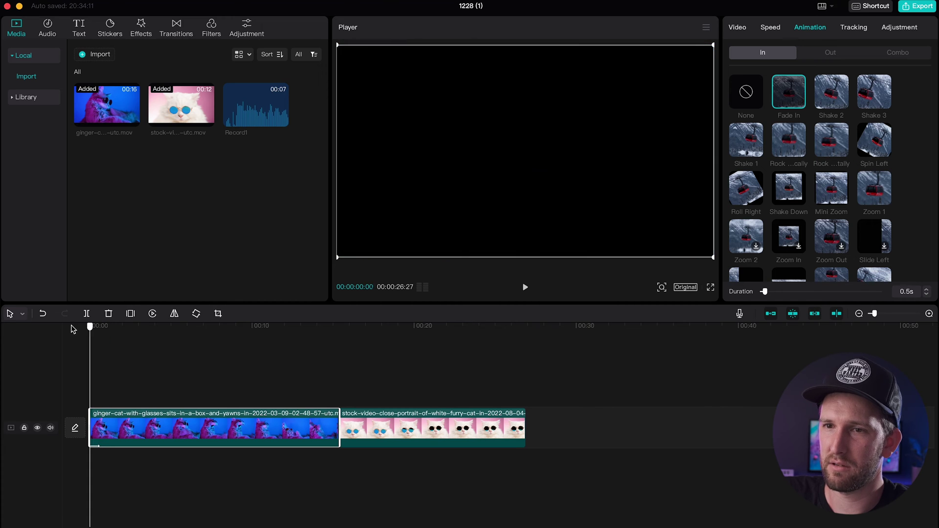
pyautogui.press('space')
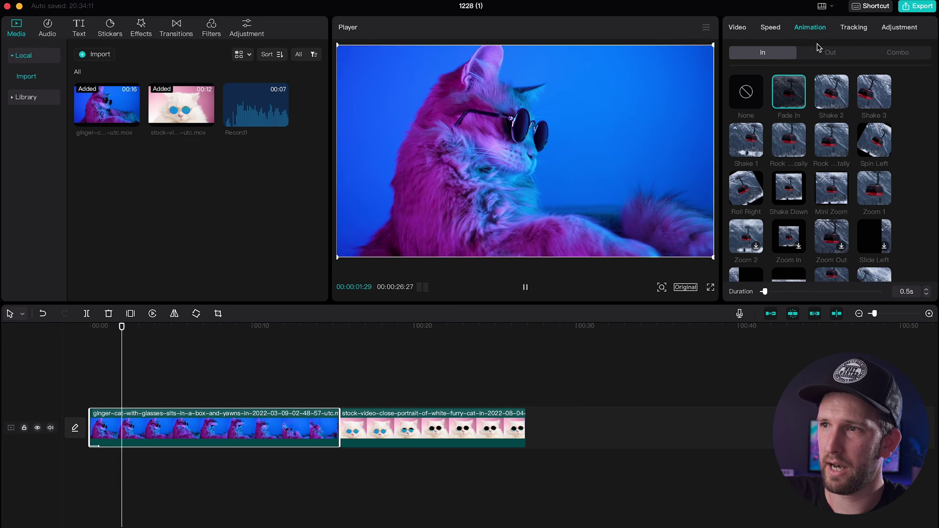
# Try a Fade Out exit animation on the clip, then undo it
pyautogui.click(830, 52)
pyautogui.click(792, 97)
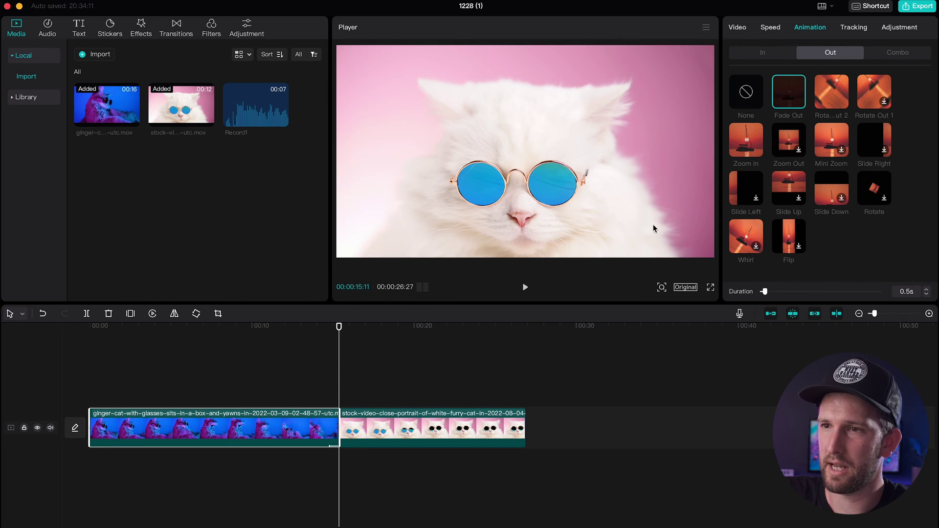
pyautogui.press('super+z')
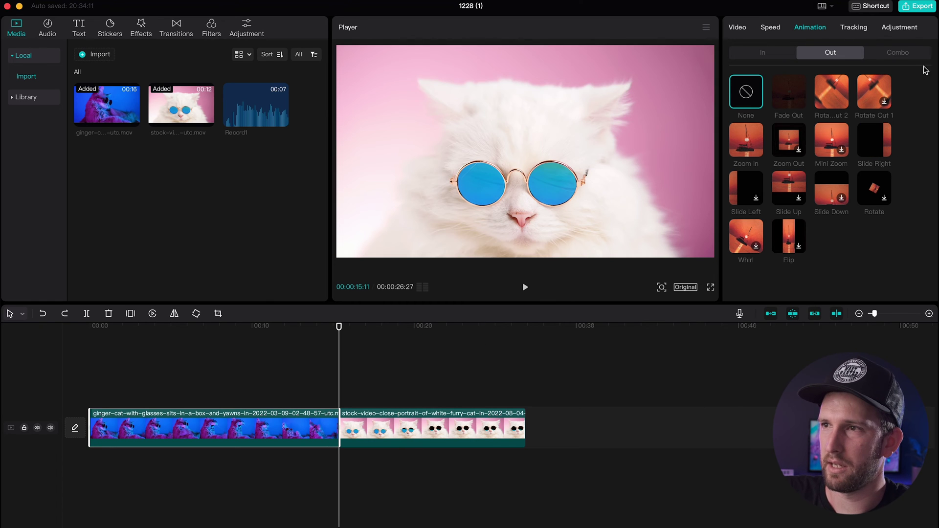
# Look through the Combo animations and Tracking options, then bring up the clip's colour Adjustment settings
pyautogui.click(918, 53)
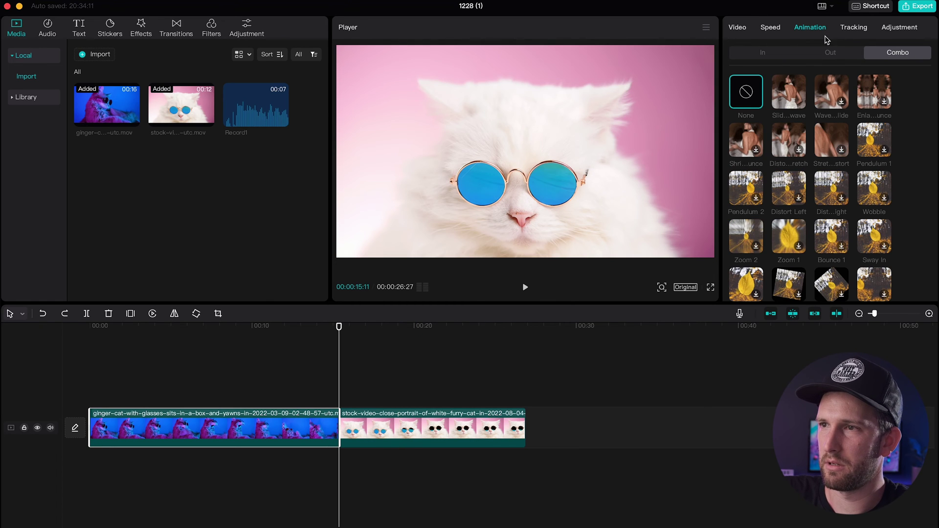
pyautogui.click(860, 30)
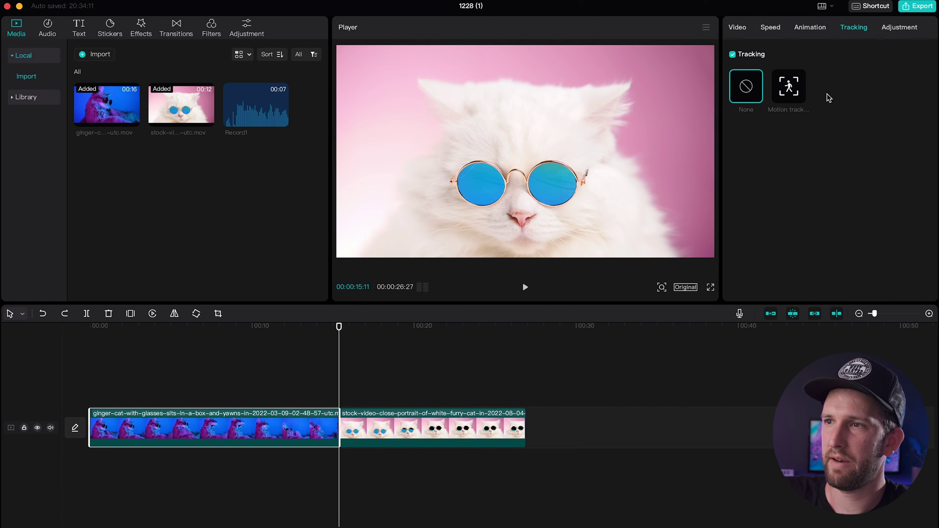
pyautogui.click(910, 32)
pyautogui.moveTo(268, 361); pyautogui.dragTo(286, 416)
pyautogui.click(286, 413)
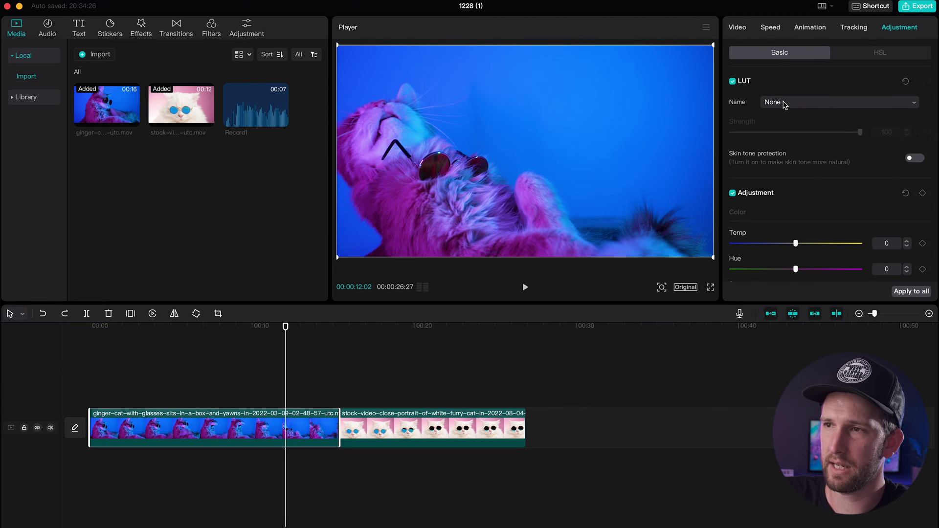
pyautogui.scroll(-3, 747, 206)
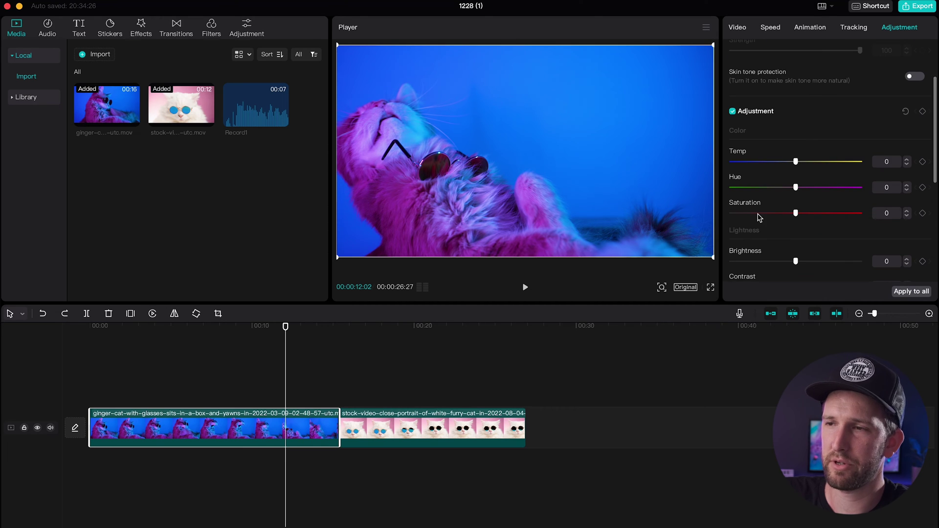
pyautogui.scroll(-4, 797, 252)
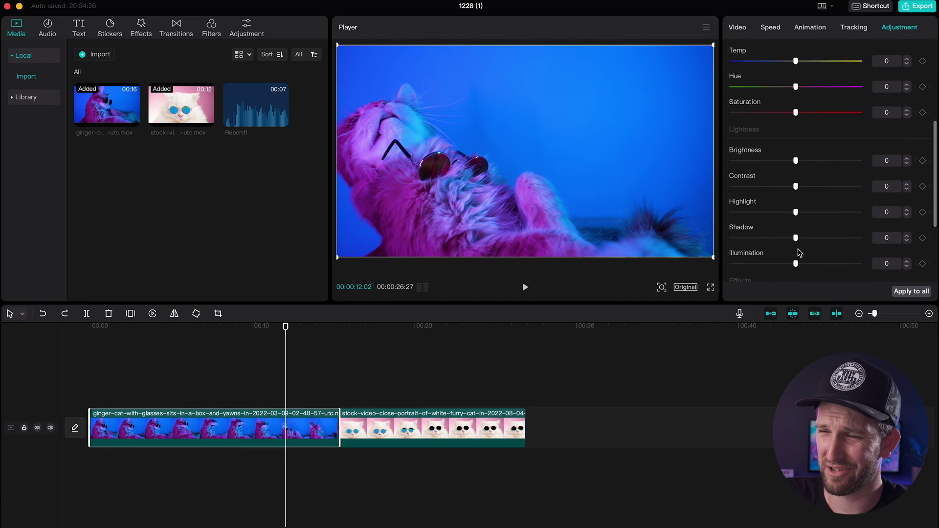
pyautogui.scroll(-4, 799, 253)
pyautogui.scroll(10, 826, 192)
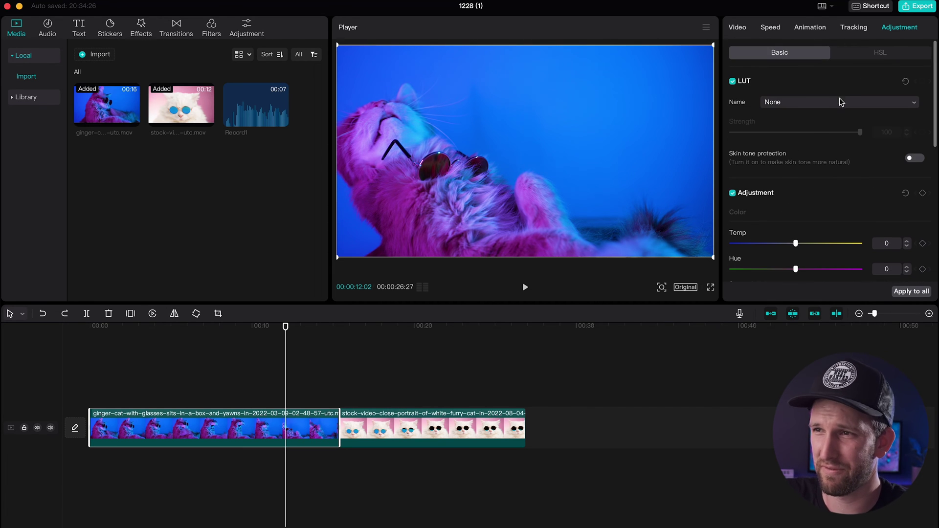
pyautogui.click(846, 57)
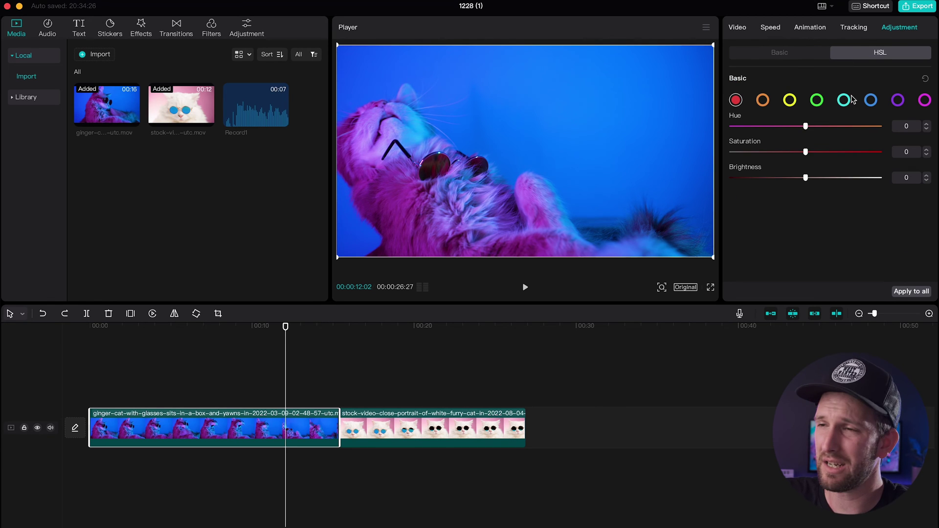
pyautogui.click(873, 102)
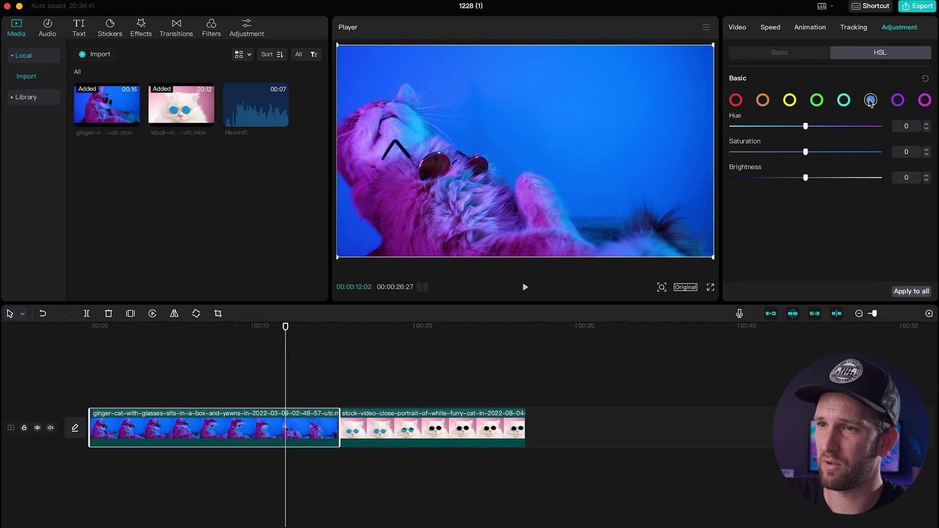
pyautogui.click(924, 101)
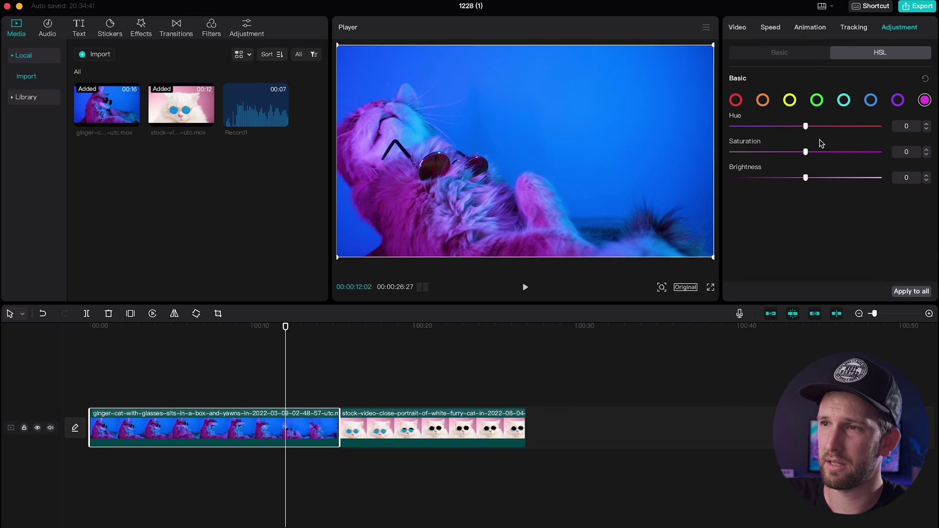
pyautogui.moveTo(805, 157); pyautogui.dragTo(755, 157)
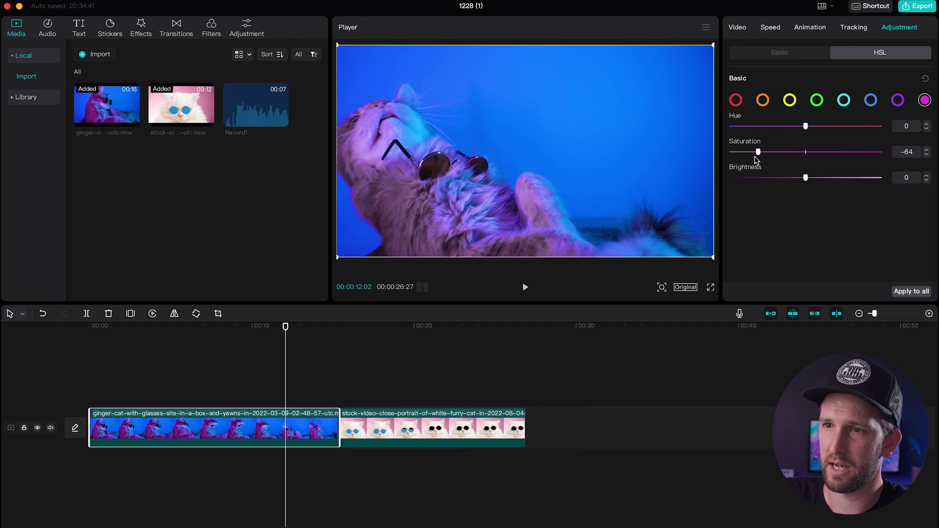
pyautogui.press('super+z')
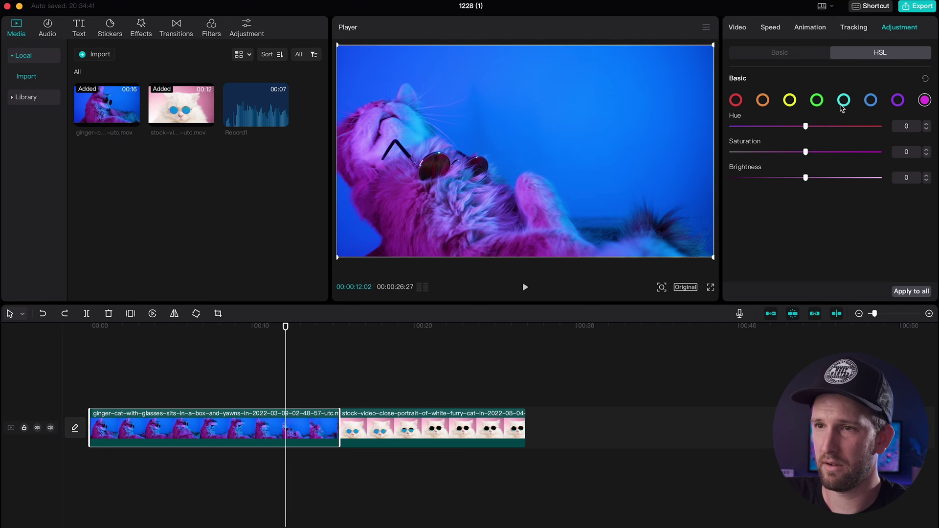
pyautogui.click(787, 53)
pyautogui.click(236, 400)
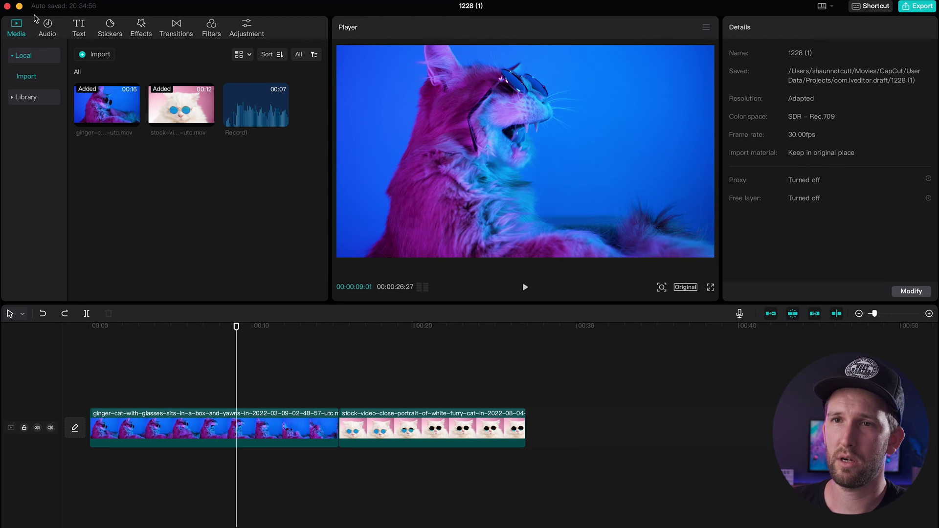
# Add the Peace song from the music library, start it at 00:00, and play the video with it
pyautogui.click(47, 28)
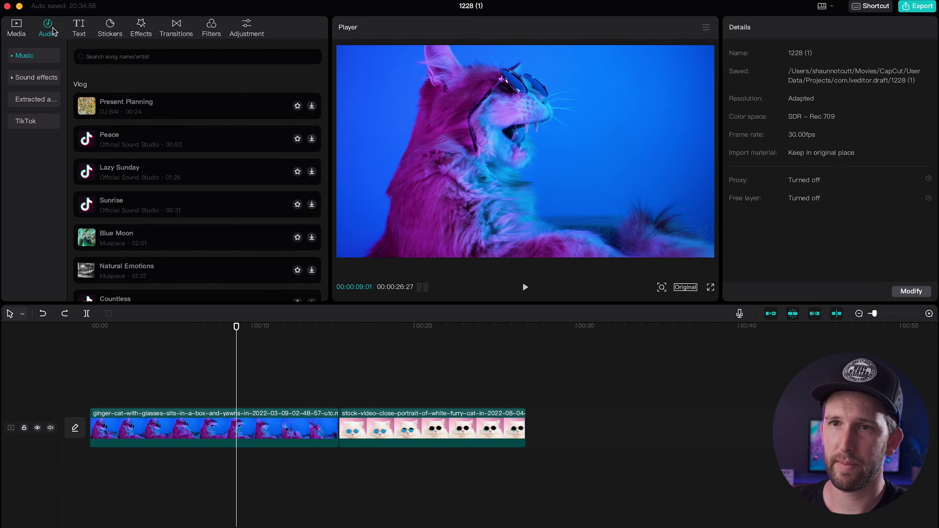
pyautogui.click(140, 148)
pyautogui.press('XF86AudioRaiseVolume')
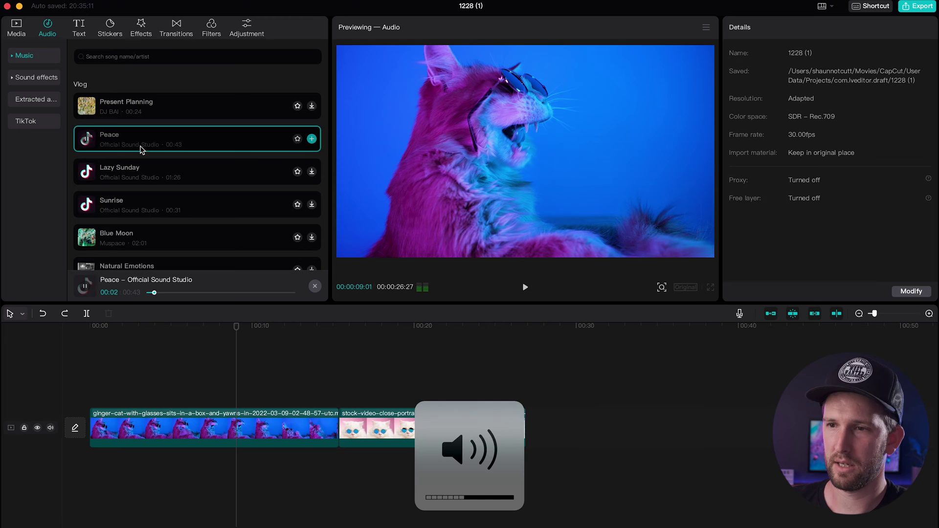
pyautogui.click(311, 139)
pyautogui.moveTo(430, 470); pyautogui.dragTo(284, 469)
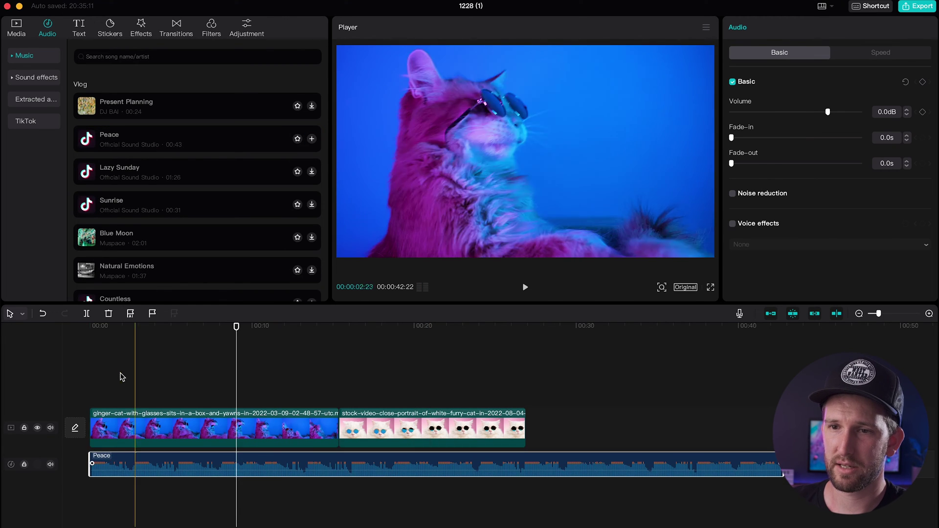
pyautogui.click(90, 326)
pyautogui.press('space')
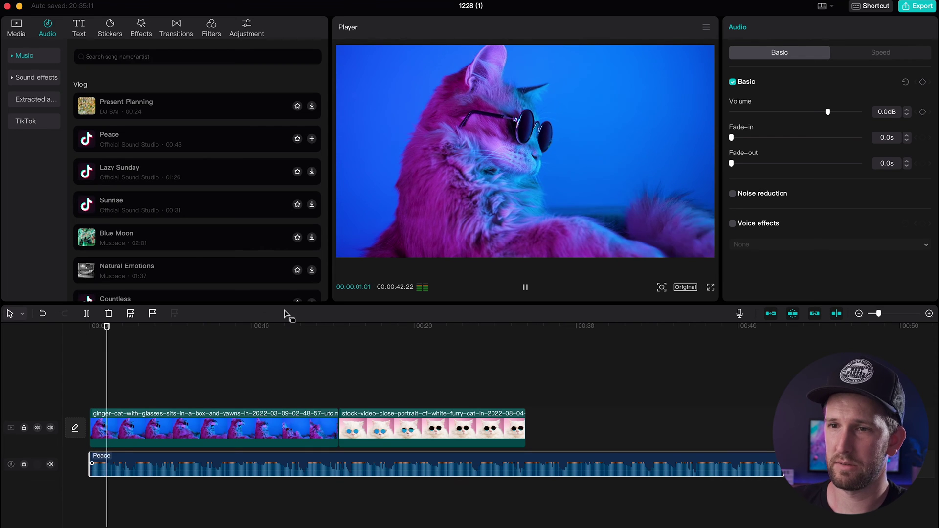
pyautogui.press('space')
# Add the Taking a photo sound effect near 00:02 and move Peace to the lower audio track
pyautogui.click(37, 78)
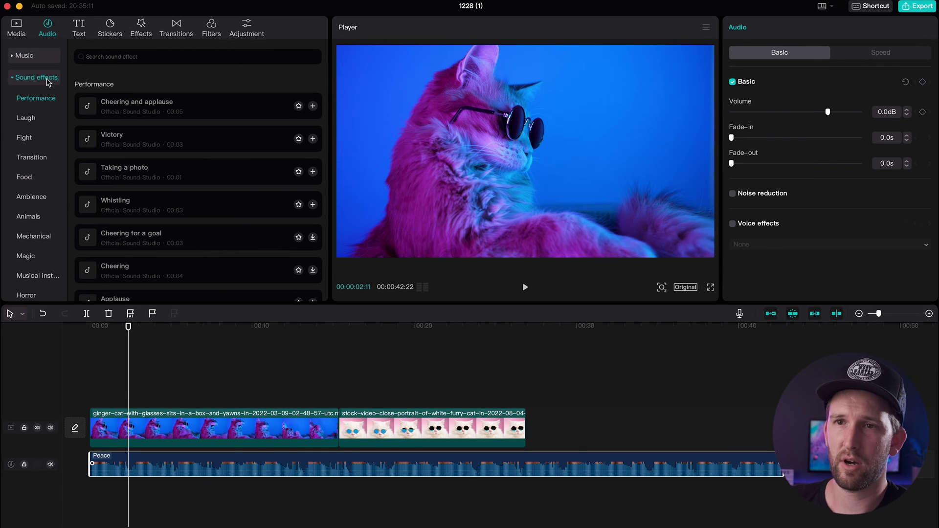
pyautogui.click(147, 171)
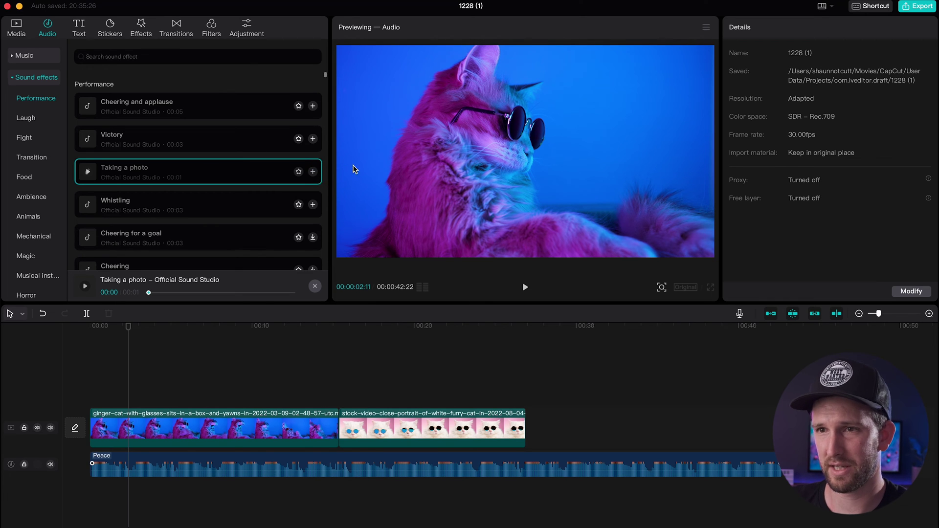
pyautogui.click(312, 171)
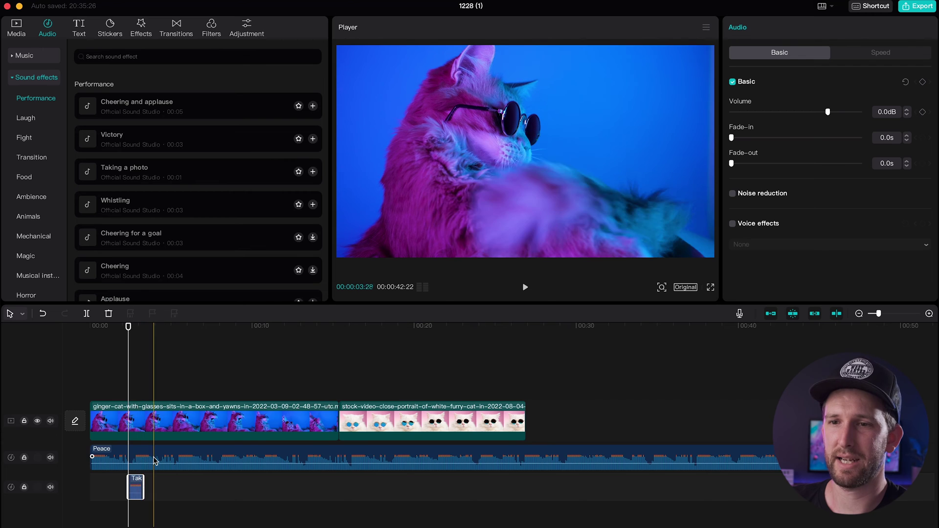
pyautogui.moveTo(154, 461); pyautogui.dragTo(146, 481)
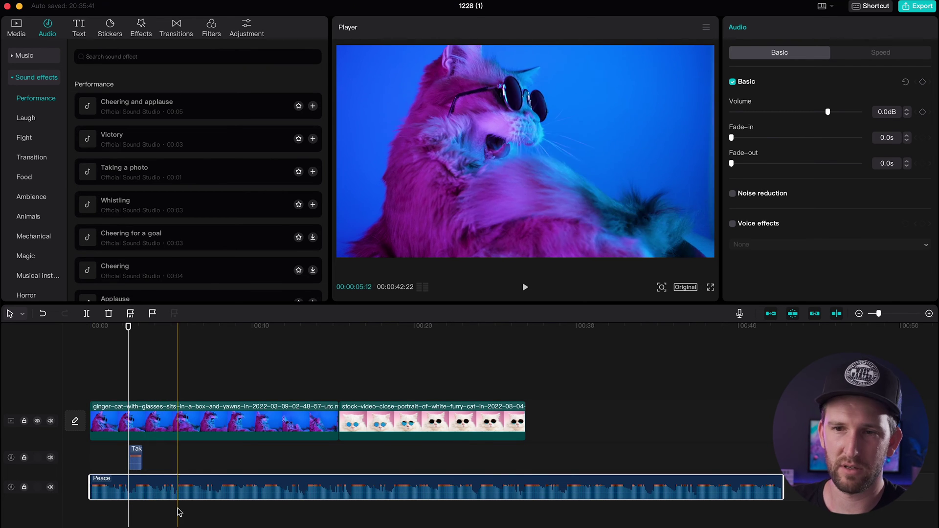
pyautogui.click(13, 82)
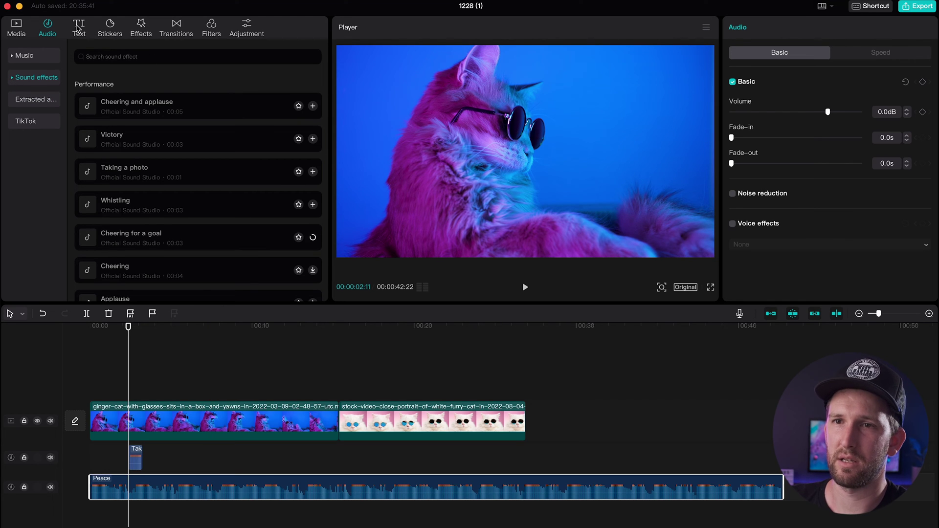
# Browse the TikTok and Vlog music categories and experiment with the Peace music's fade-in slider
pyautogui.click(51, 124)
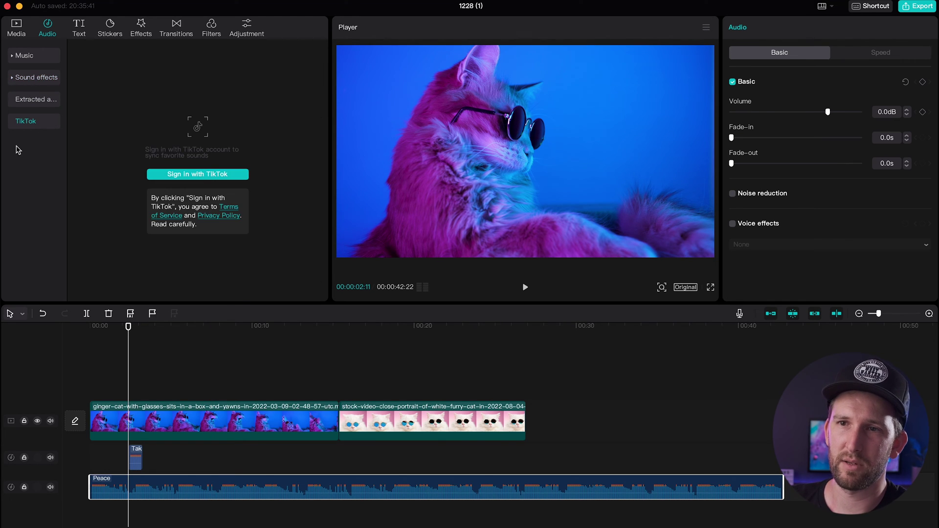
pyautogui.click(47, 58)
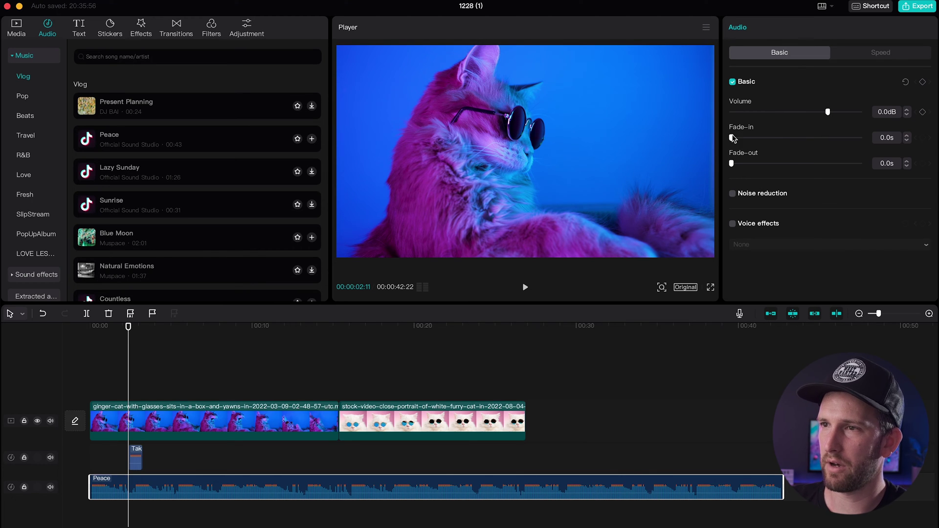
pyautogui.moveTo(732, 139); pyautogui.dragTo(755, 141)
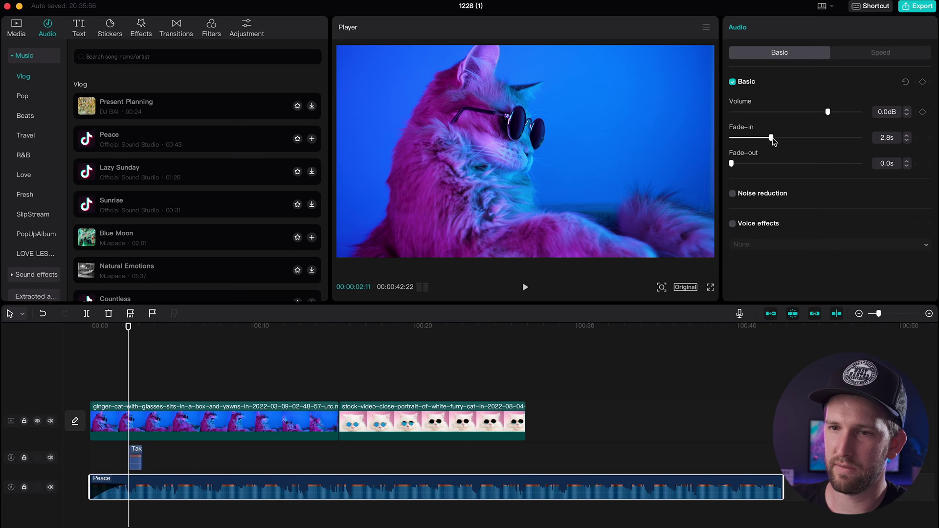
pyautogui.moveTo(832, 135); pyautogui.dragTo(891, 132)
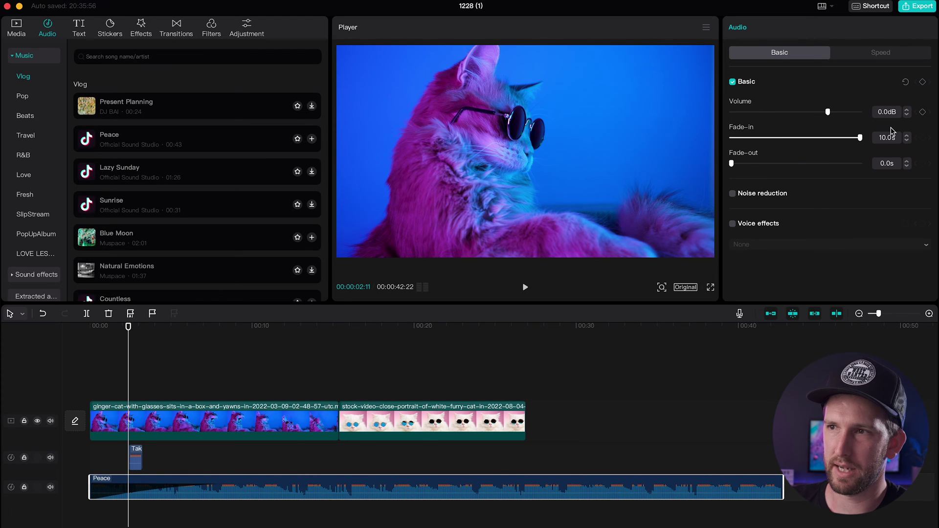
pyautogui.moveTo(891, 131); pyautogui.dragTo(761, 140)
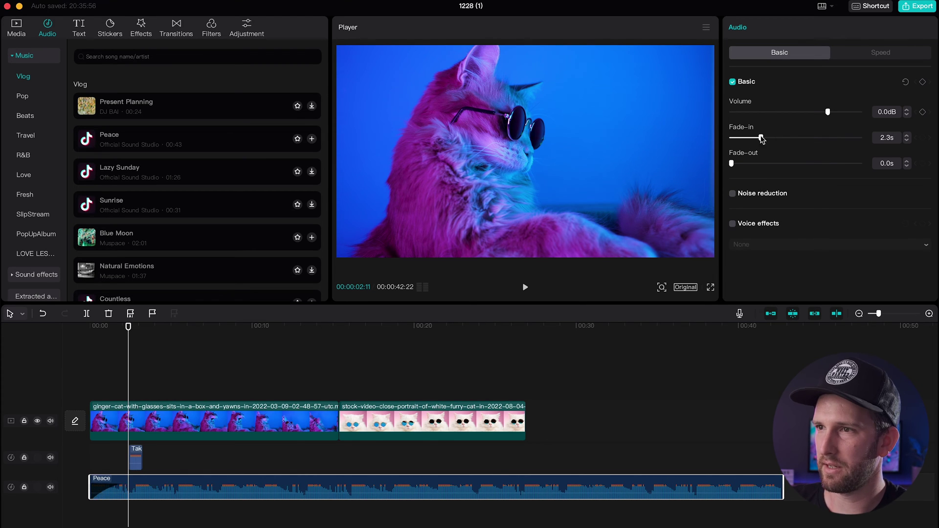
# Try noise reduction and voice effects on the Peace music, then return to the Basic audio settings
pyautogui.click(731, 193)
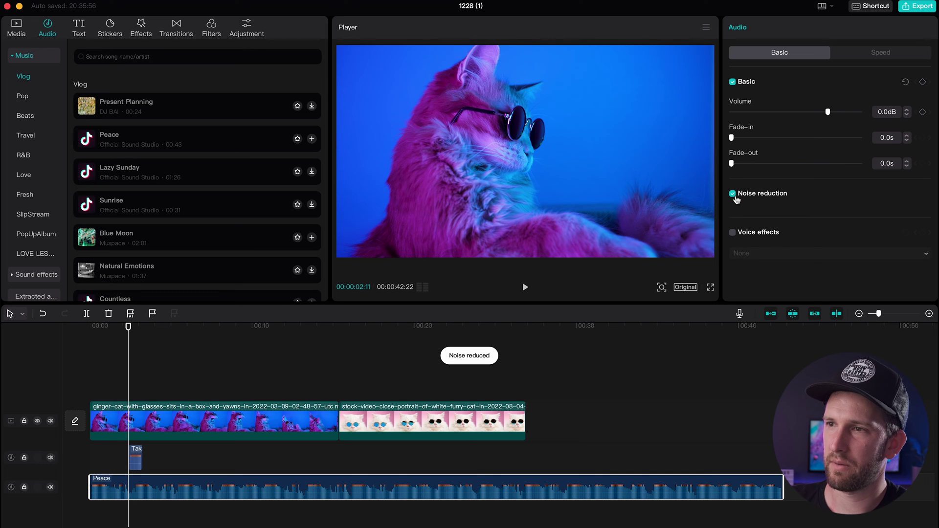
pyautogui.click(732, 232)
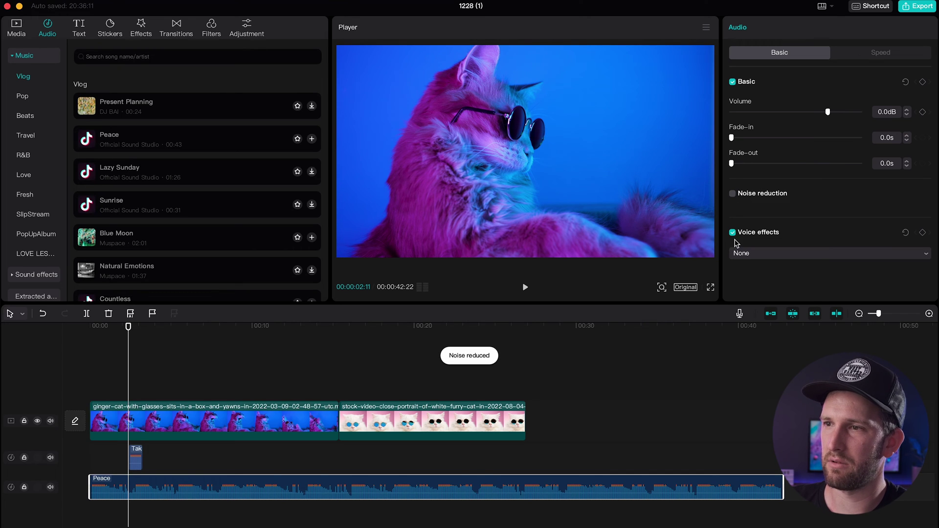
pyautogui.click(761, 254)
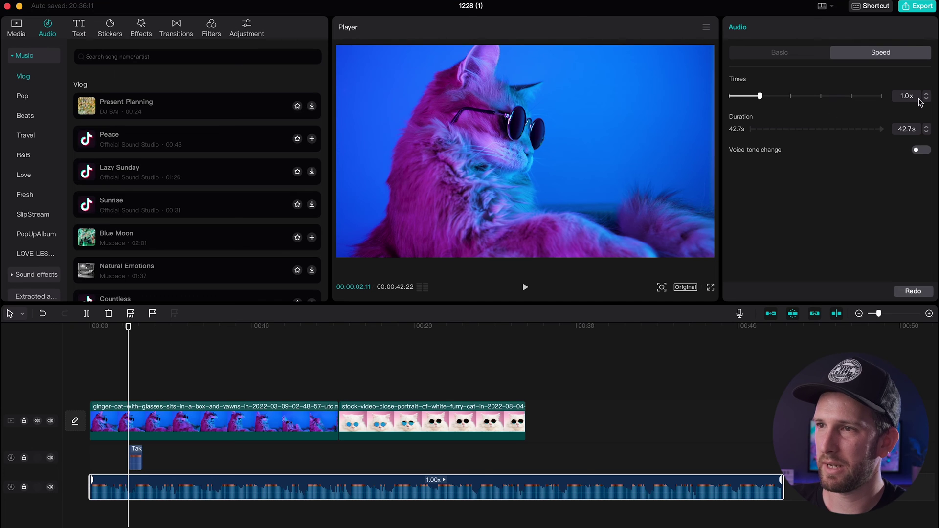
pyautogui.click(779, 52)
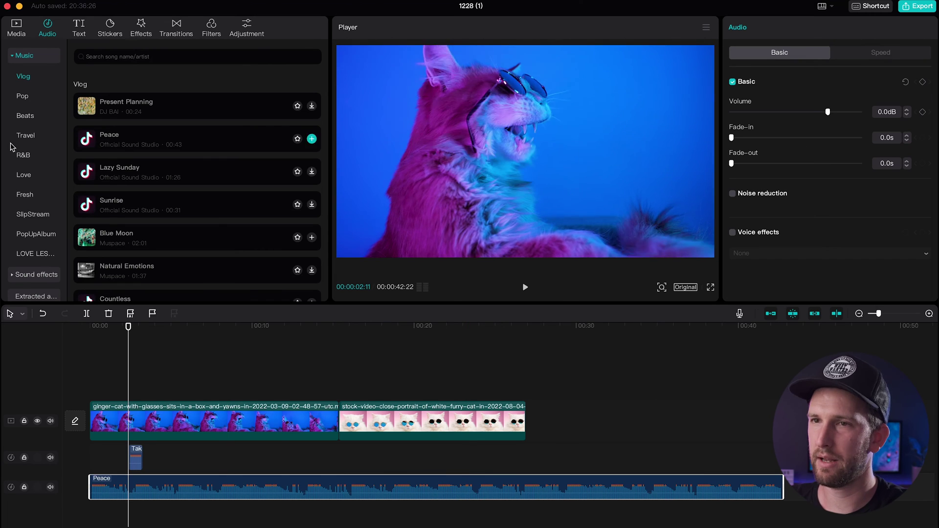
pyautogui.click(79, 29)
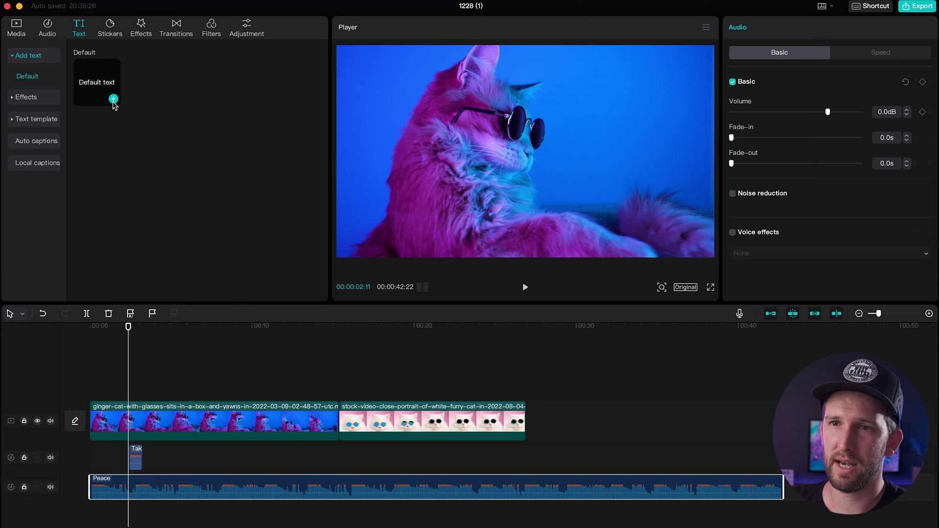
# Add a Default text clip at the playhead and change its words to 'Boring text'
pyautogui.click(114, 100)
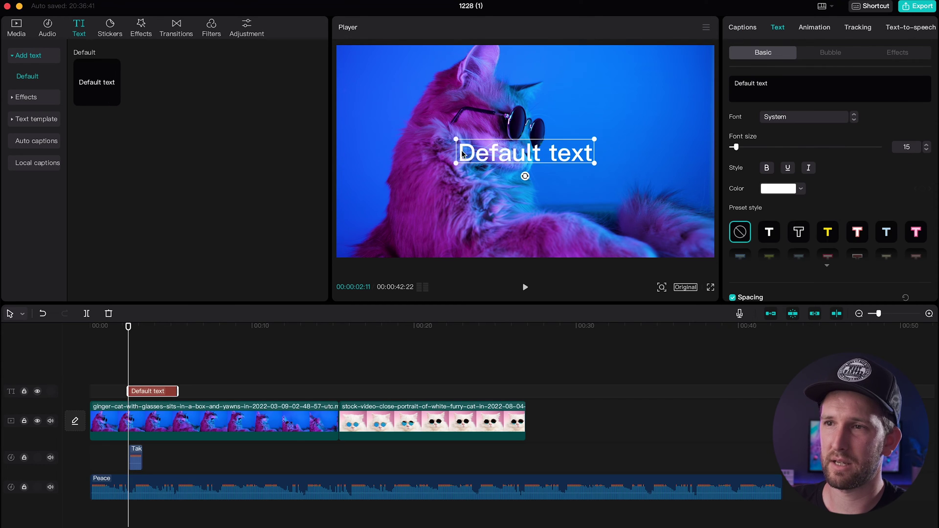
pyautogui.doubleClick(551, 152)
pyautogui.write('Boring text')
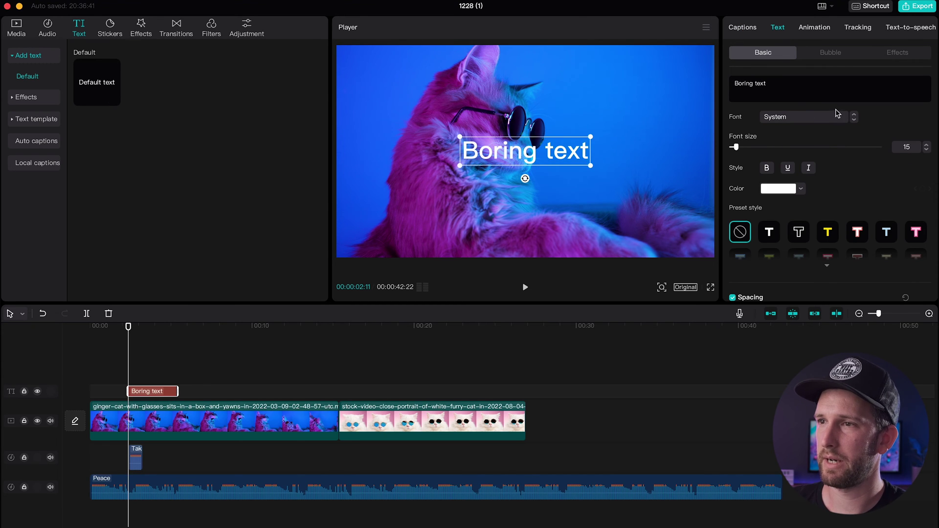
pyautogui.click(839, 119)
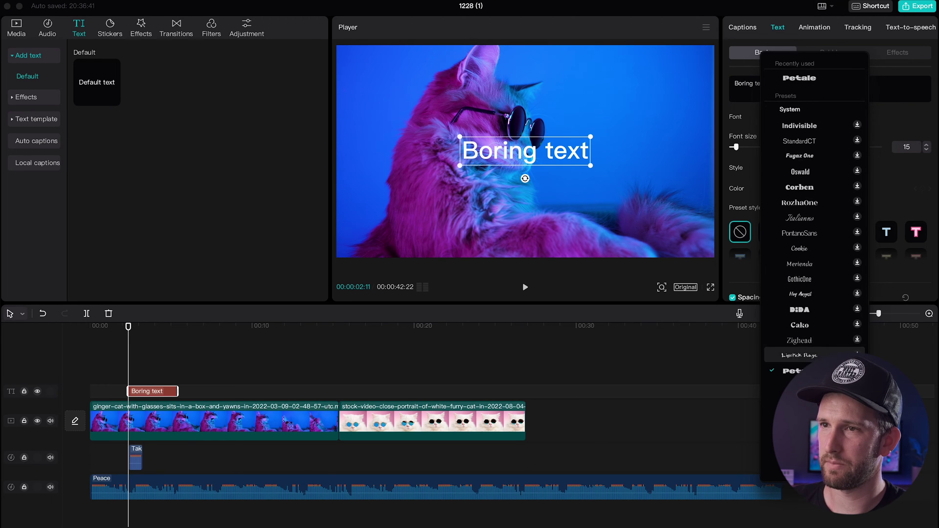
# Style 'Boring text' in Petale Black at size 21, 96% opacity, with a black stroke
pyautogui.moveTo(735, 146)
pyautogui.mouseDown()
pyautogui.moveTo(754, 149)
pyautogui.moveTo(739, 147)
pyautogui.mouseUp()
pyautogui.scroll(-4, 804, 205)
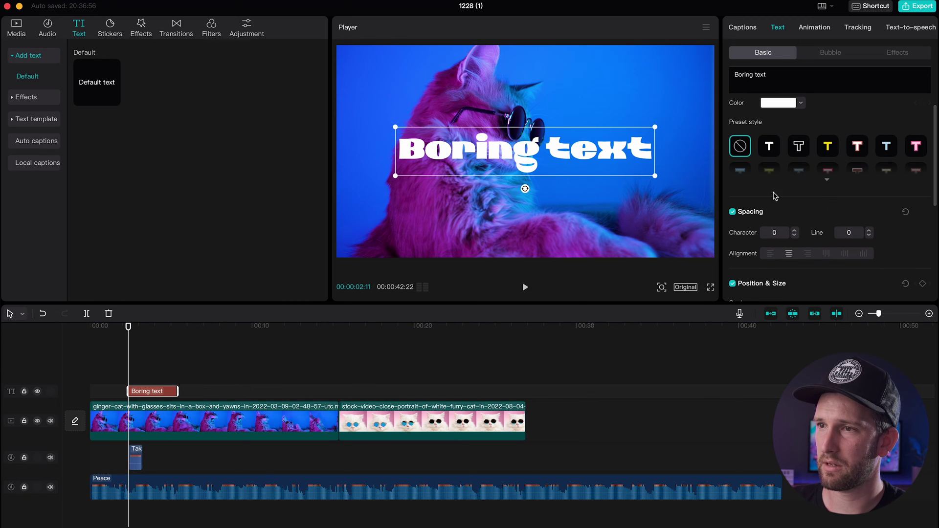
pyautogui.scroll(-1, 757, 223)
pyautogui.scroll(-4, 796, 243)
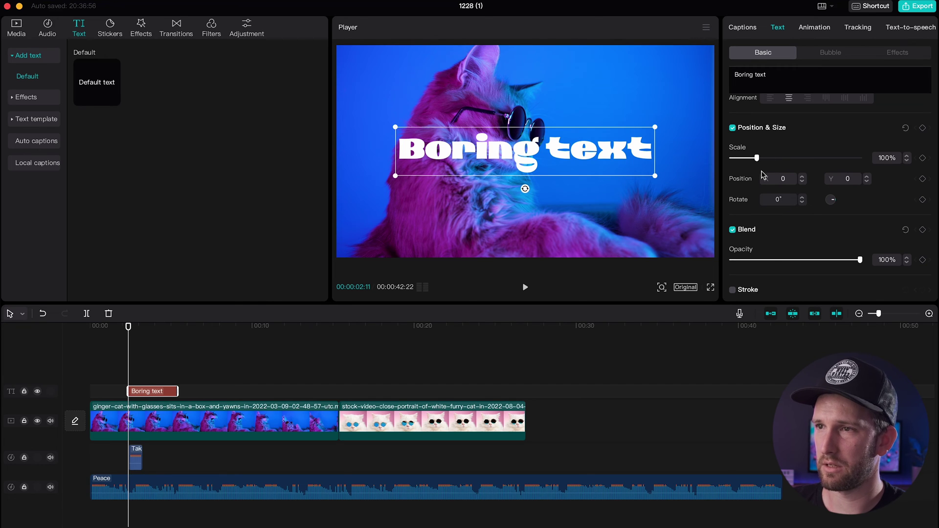
pyautogui.scroll(-2, 792, 244)
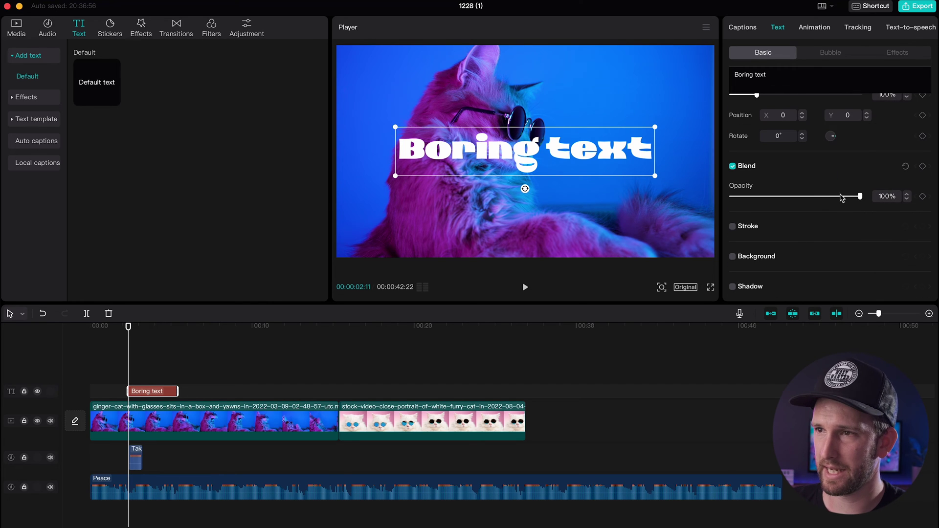
pyautogui.moveTo(859, 196)
pyautogui.mouseDown()
pyautogui.moveTo(773, 186)
pyautogui.moveTo(855, 196)
pyautogui.mouseUp()
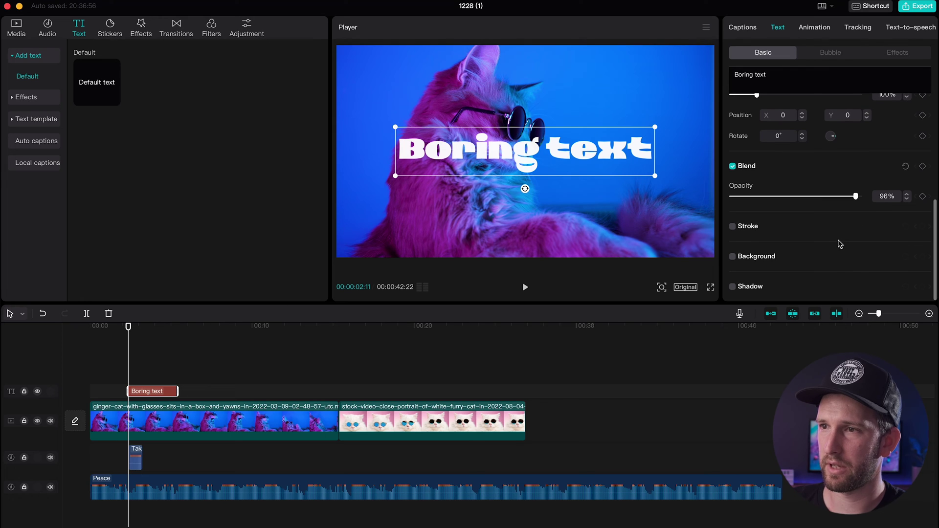
pyautogui.click(733, 227)
# Try a black background box with rounded rectangle corners behind the title
pyautogui.scroll(-2, 736, 257)
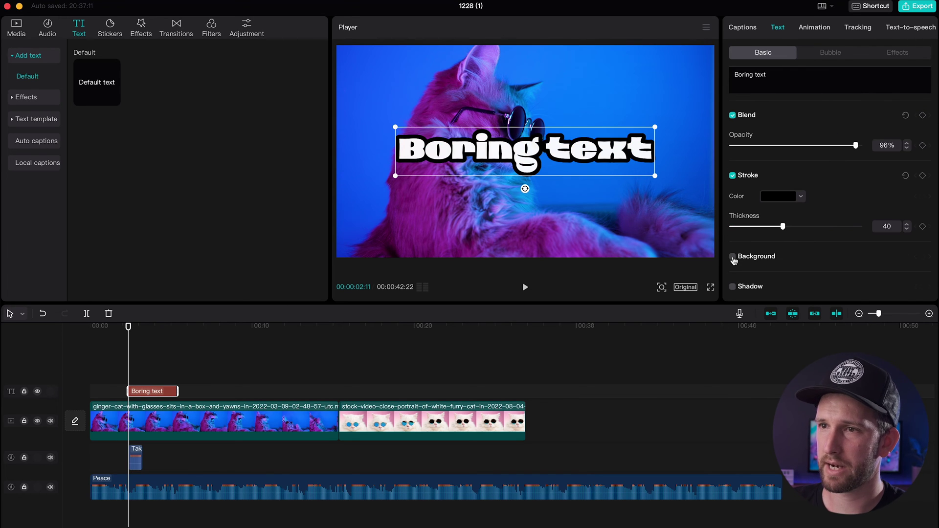
pyautogui.click(733, 257)
pyautogui.scroll(-3, 761, 246)
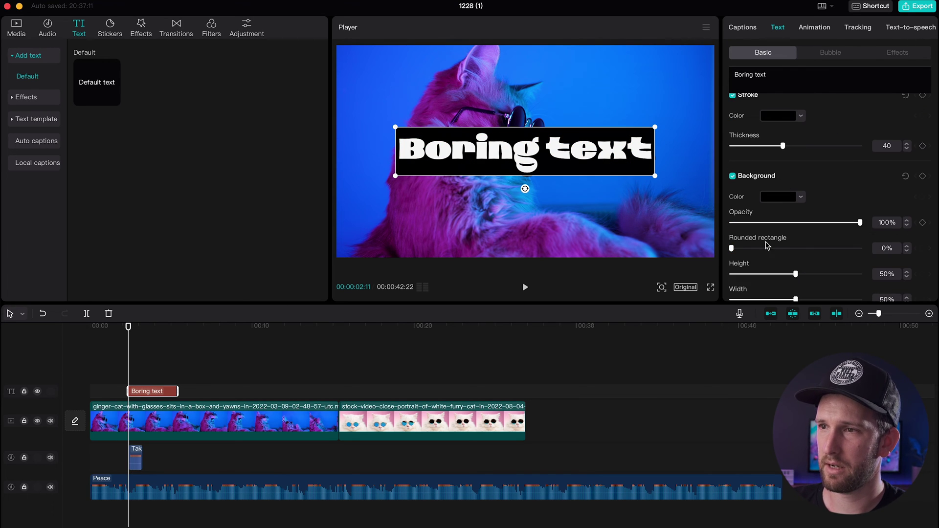
pyautogui.scroll(-2, 757, 237)
pyautogui.moveTo(732, 189)
pyautogui.mouseDown()
pyautogui.moveTo(802, 189)
pyautogui.moveTo(724, 190)
pyautogui.mouseUp()
pyautogui.scroll(-1, 765, 212)
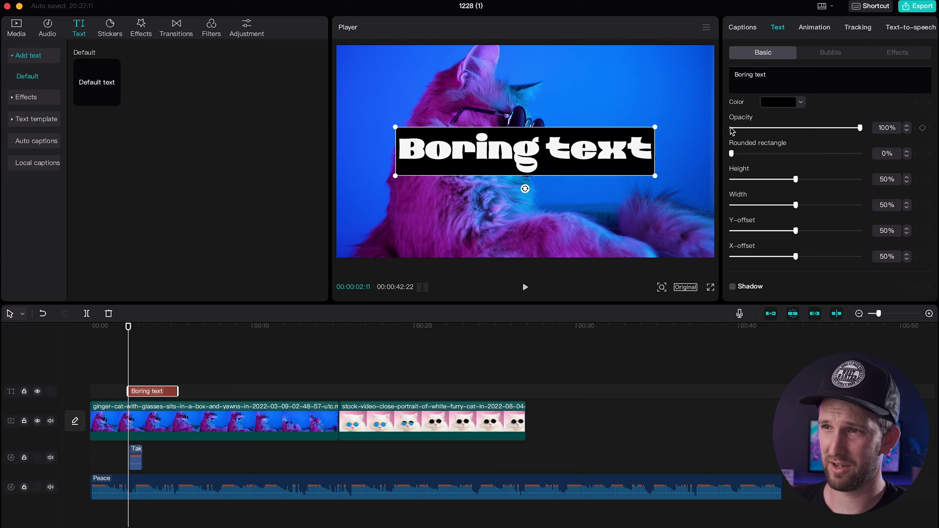
pyautogui.scroll(3, 733, 147)
# Turn off Background, Stroke, Blend and Position & Size on the title, then delete the clip
pyautogui.click(733, 167)
pyautogui.scroll(5, 735, 196)
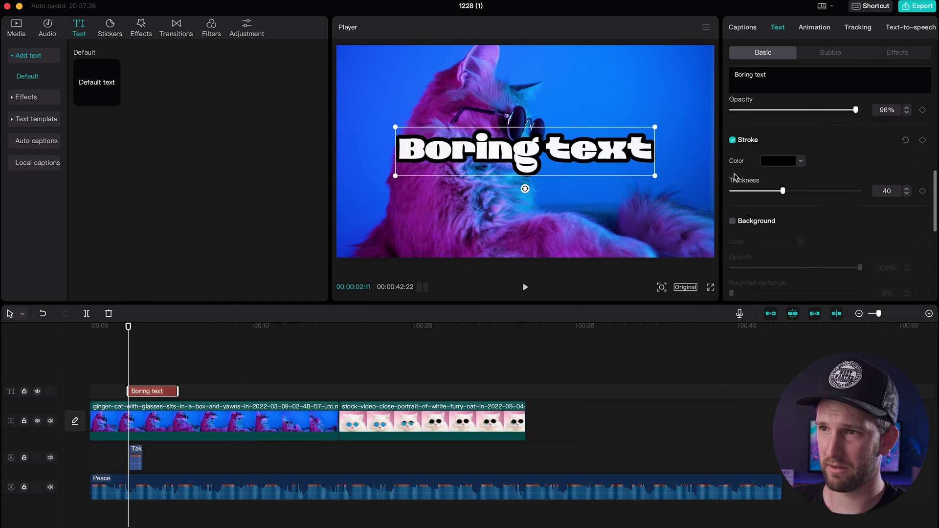
pyautogui.click(731, 242)
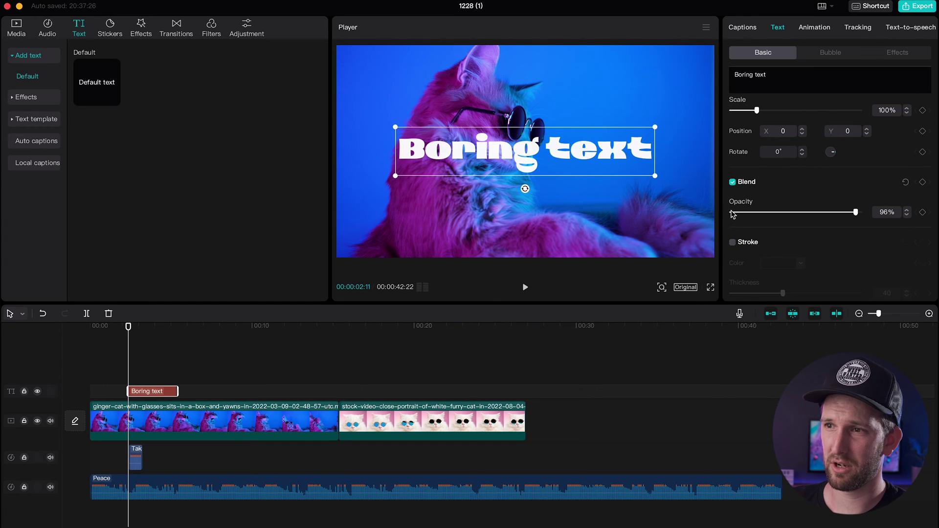
pyautogui.click(733, 183)
pyautogui.scroll(2, 736, 176)
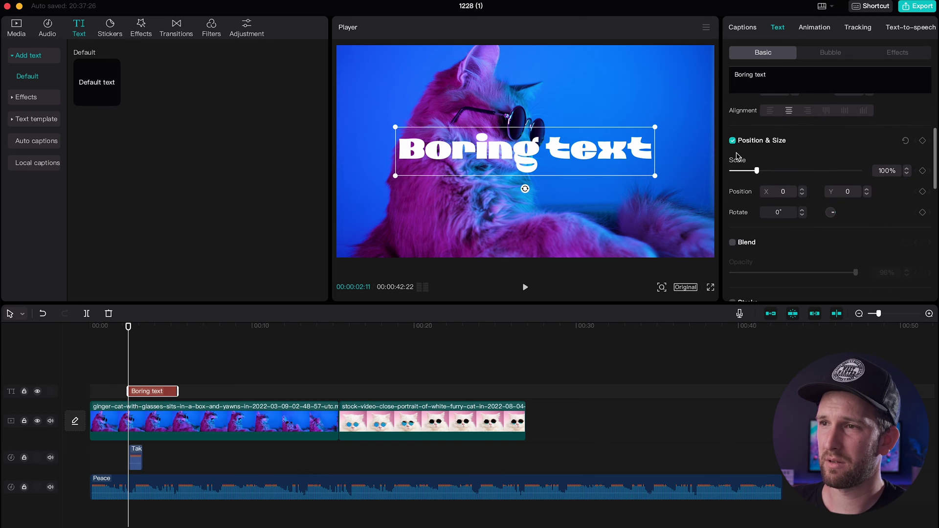
pyautogui.click(733, 141)
pyautogui.scroll(4, 739, 157)
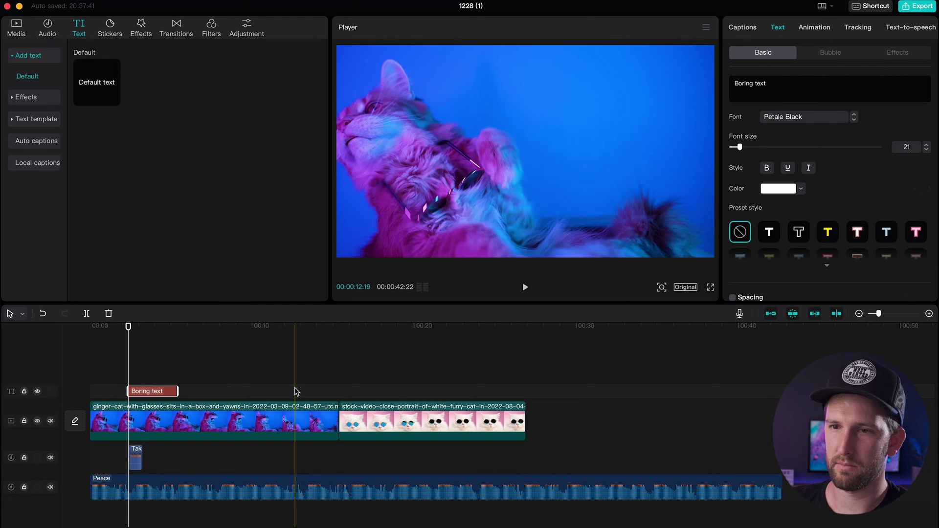
pyautogui.press('Delete')
# Add the LIKE, Keep fit day one and GAME HIGHLIGHTS text templates, moving them to about 00:06 and 00:08
pyautogui.click(22, 97)
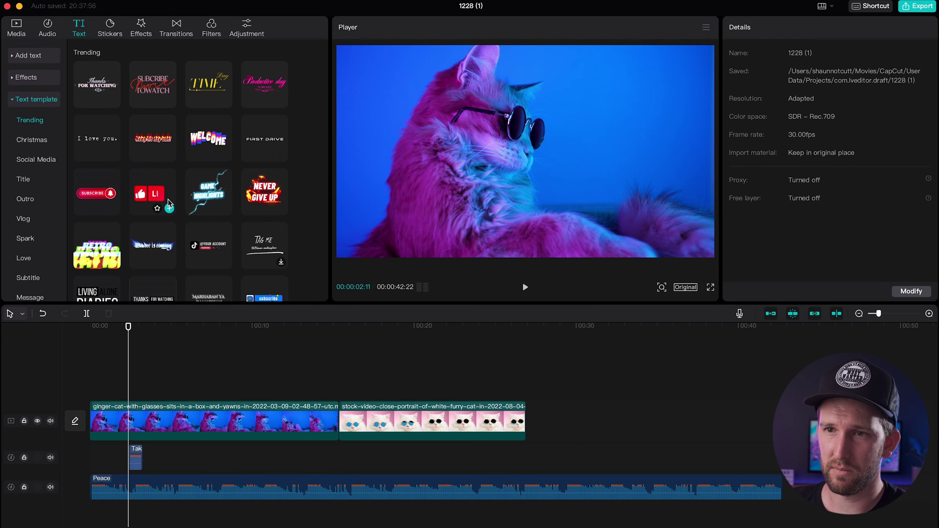
pyautogui.click(169, 209)
pyautogui.click(169, 154)
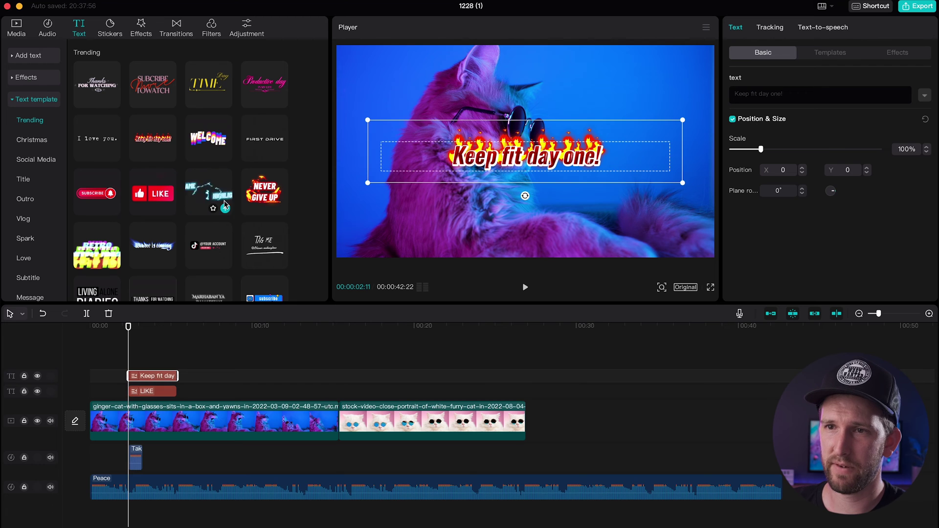
pyautogui.click(225, 209)
pyautogui.moveTo(167, 362); pyautogui.dragTo(233, 362)
pyautogui.moveTo(151, 379); pyautogui.dragTo(278, 378)
# Retype the GAME HIGHLIGHTS template so it reads 'subscribe to the channel'
pyautogui.click(219, 354)
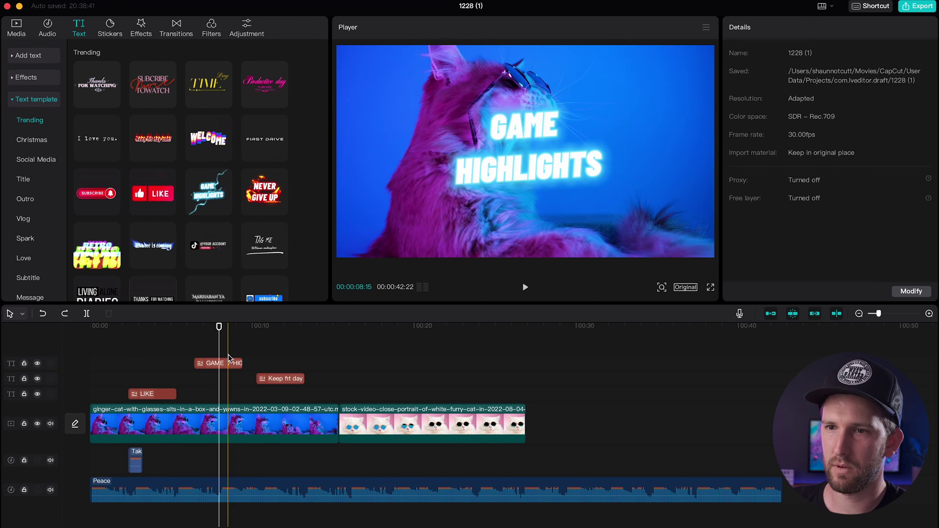
pyautogui.click(219, 363)
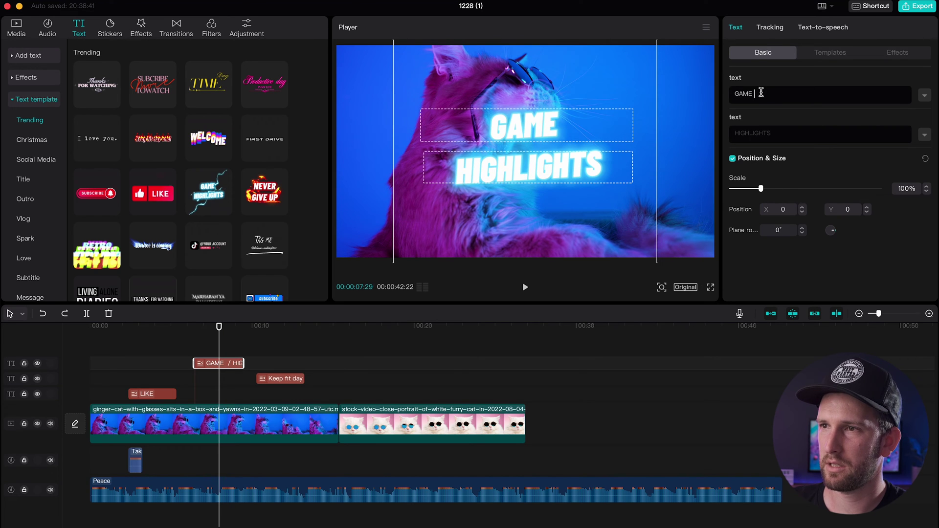
pyautogui.write('subscribe')
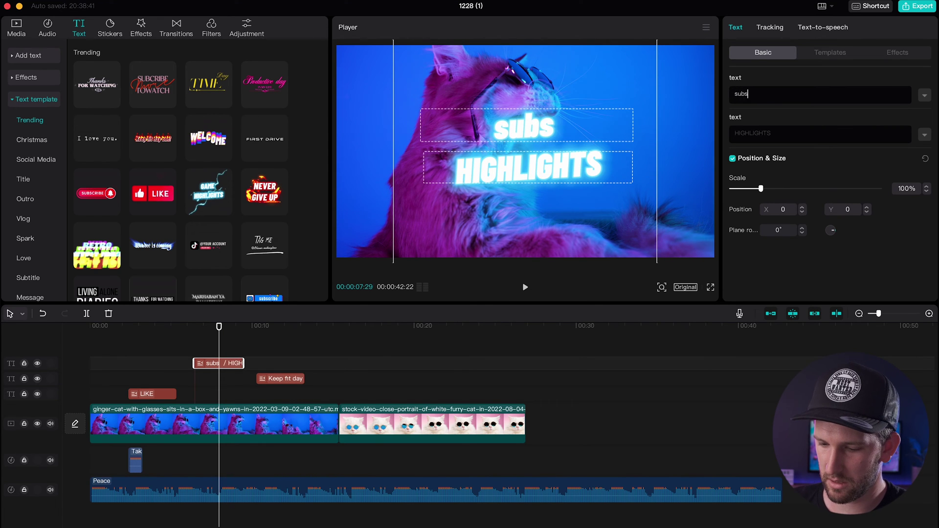
pyautogui.doubleClick(759, 139)
pyautogui.write('to the channel')
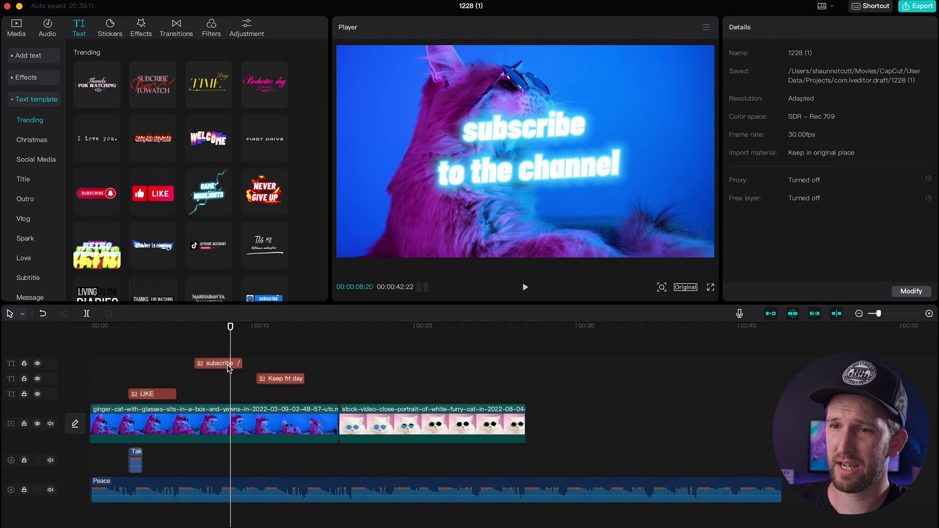
pyautogui.click(201, 363)
# Scroll through the Text template categories, then collapse them
pyautogui.scroll(-15, 230, 222)
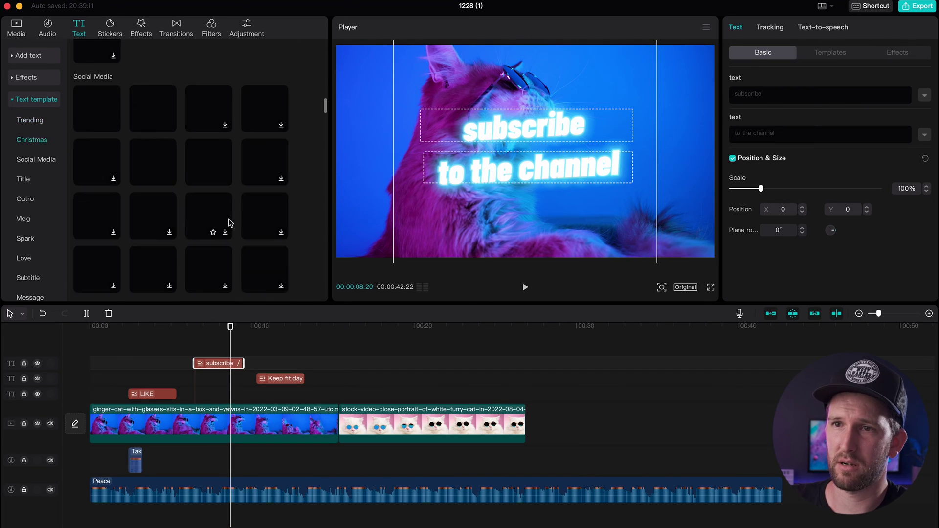
pyautogui.scroll(15, 241, 241)
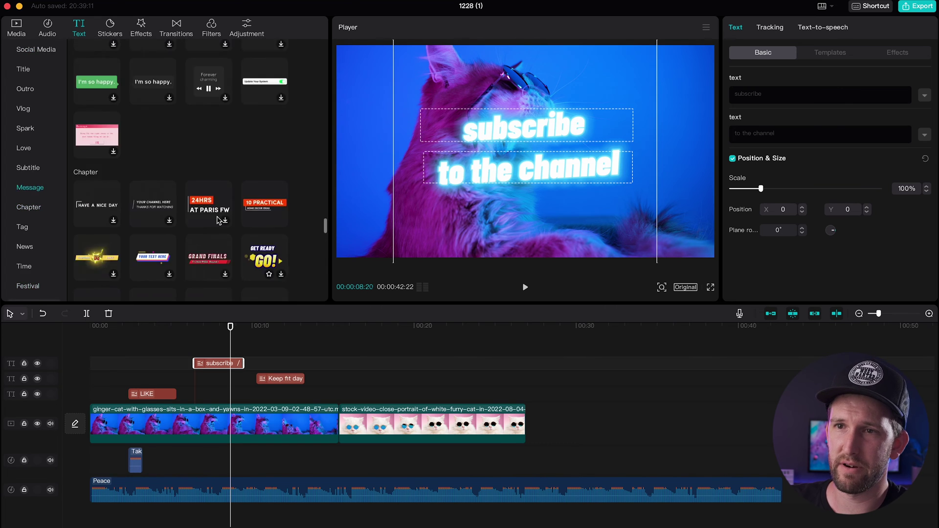
pyautogui.scroll(2, 29, 109)
pyautogui.scroll(-5, 28, 161)
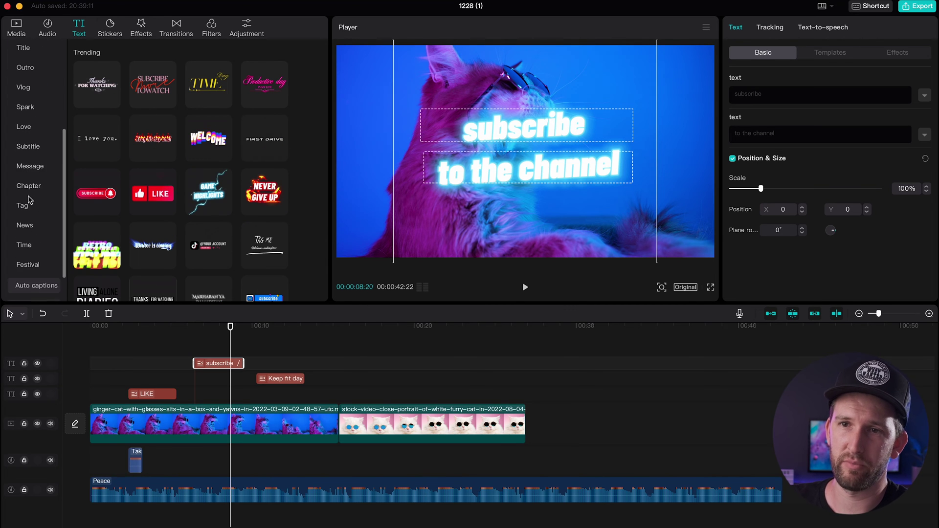
pyautogui.scroll(5, 30, 201)
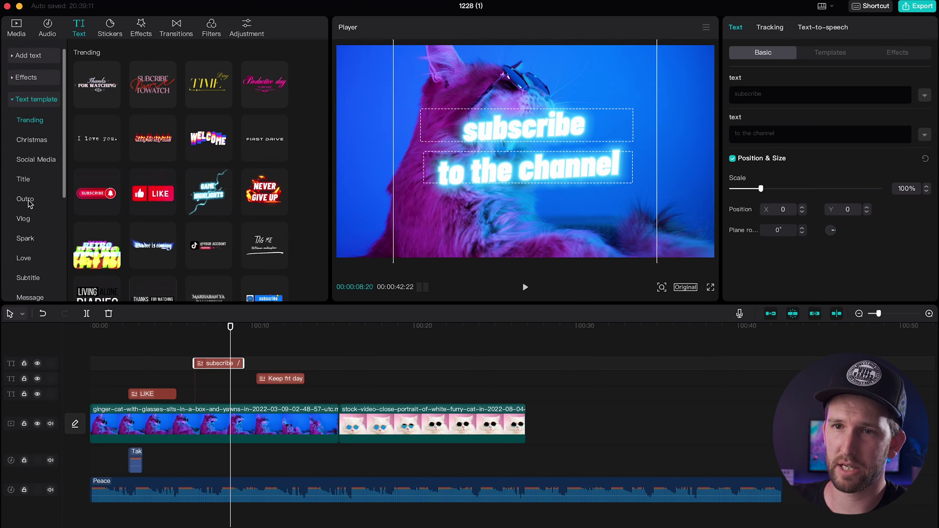
pyautogui.click(13, 99)
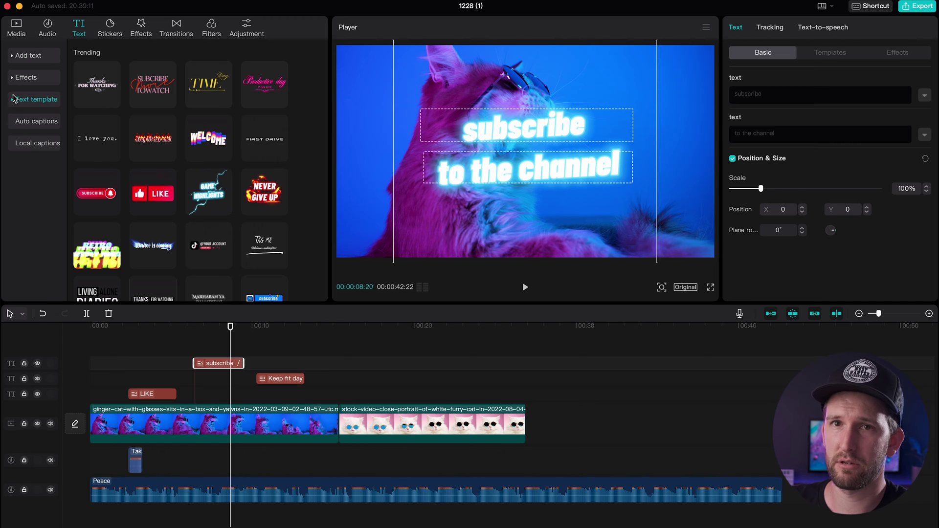
# Browse the Stickers library, then switch to the video Effects library
pyautogui.click(110, 29)
pyautogui.scroll(-5, 181, 187)
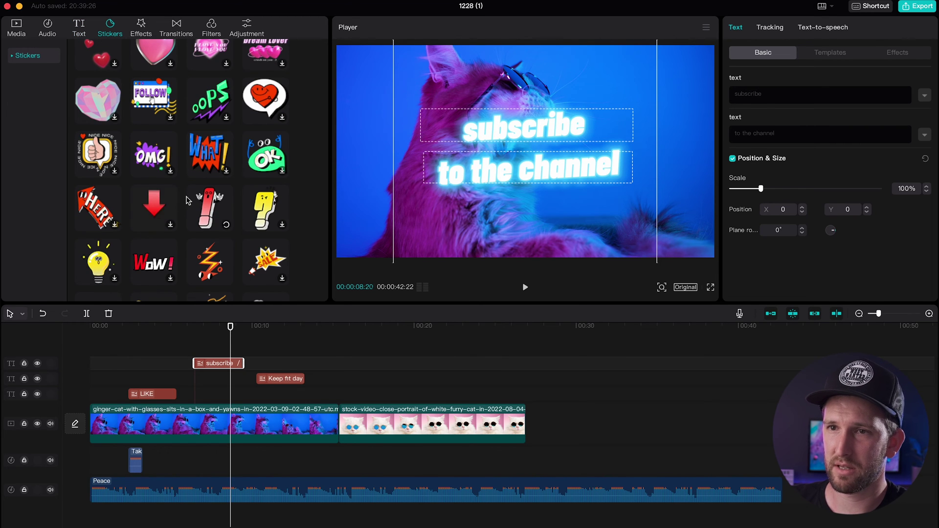
pyautogui.scroll(-10, 195, 213)
pyautogui.scroll(15, 181, 196)
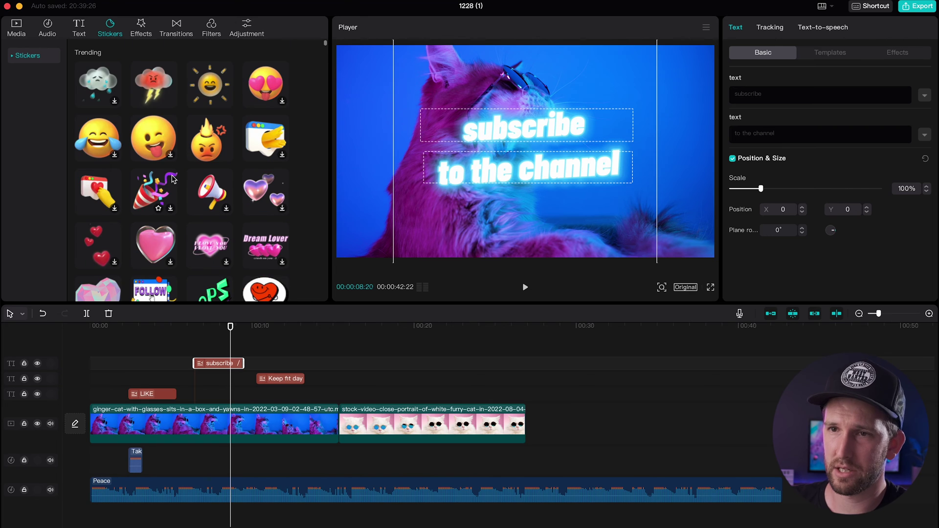
pyautogui.click(139, 28)
pyautogui.scroll(-3, 168, 201)
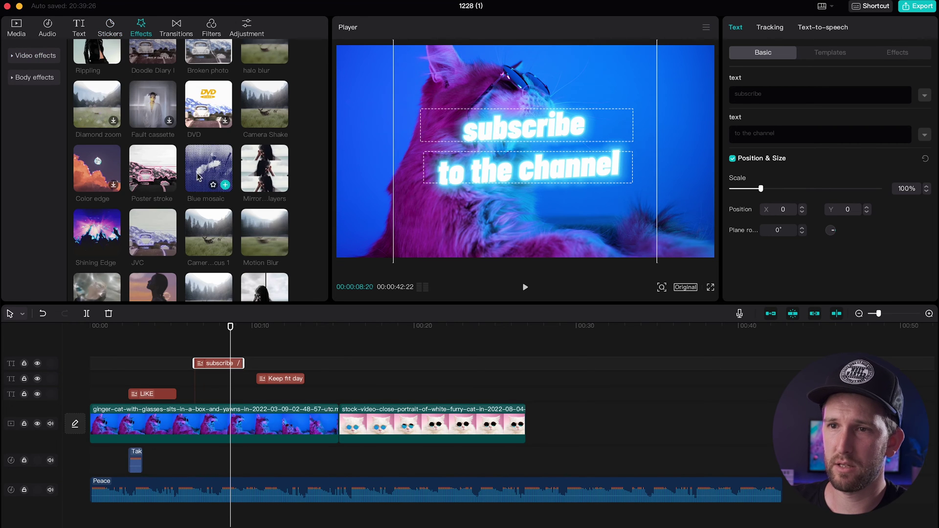
# Add the Summer Bubbles 1 effect to the timeline and preview it
pyautogui.scroll(-2, 217, 192)
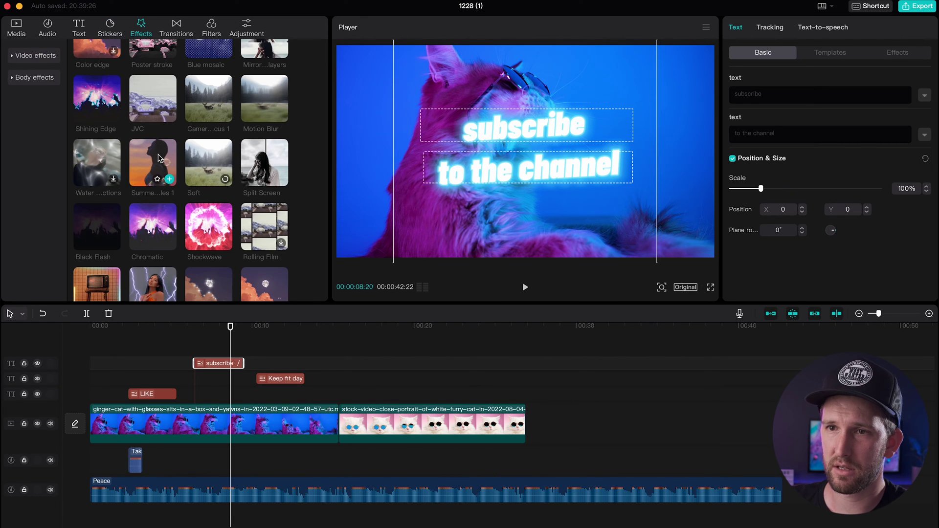
pyautogui.press('Escape')
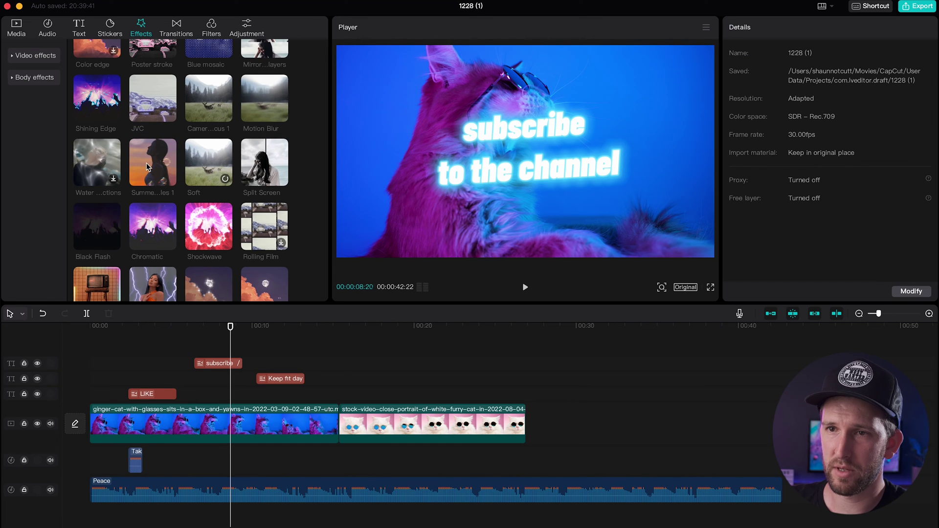
pyautogui.moveTo(146, 166); pyautogui.dragTo(95, 360)
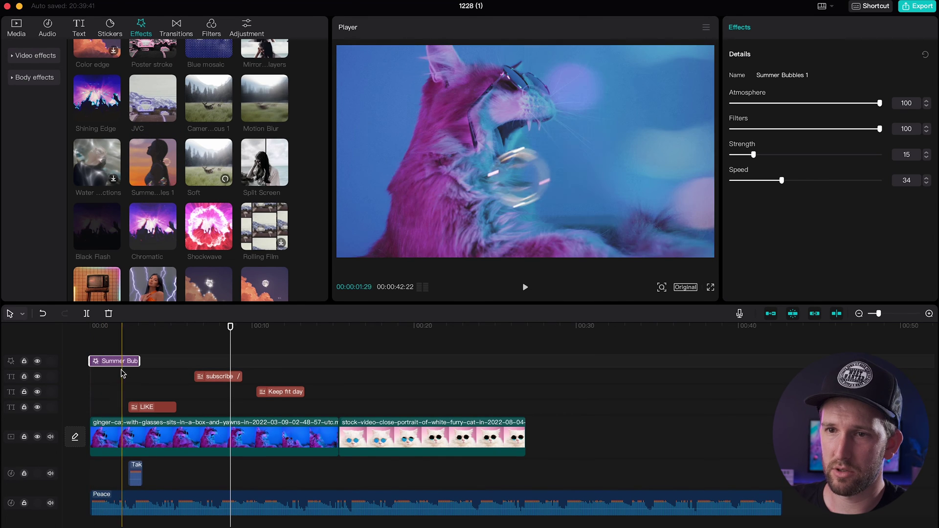
pyautogui.click(79, 338)
pyautogui.press('space')
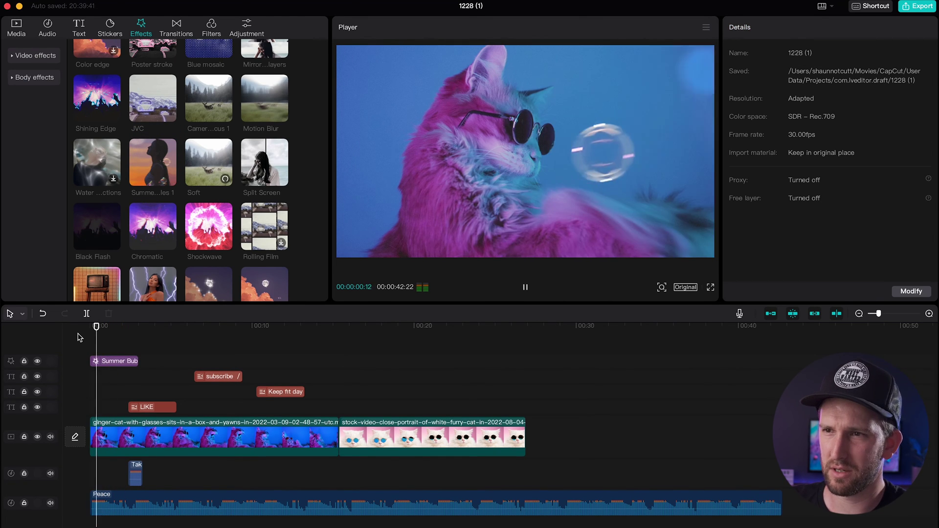
pyautogui.press('space')
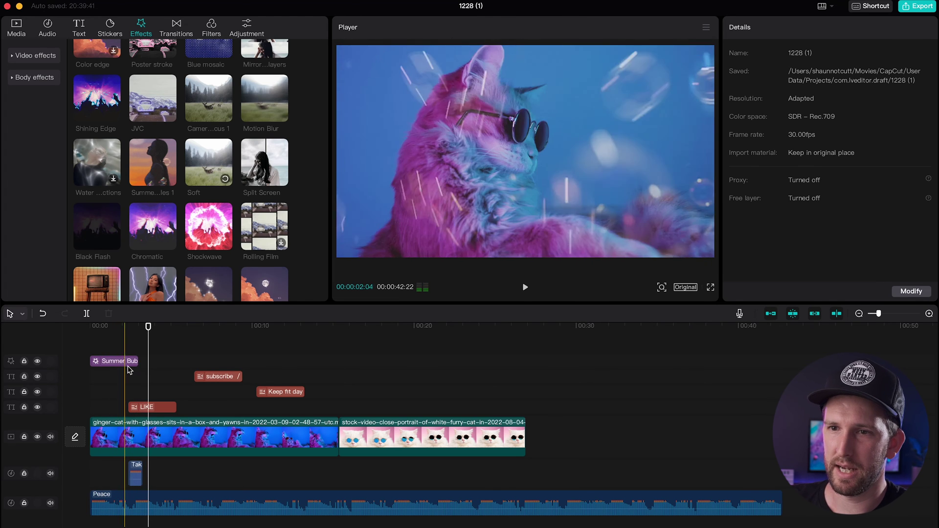
# Stretch the bubbles effect to the end of the ginger cat clip and replay the preview
pyautogui.moveTo(137, 361); pyautogui.dragTo(337, 364)
pyautogui.click(113, 336)
pyautogui.press('space')
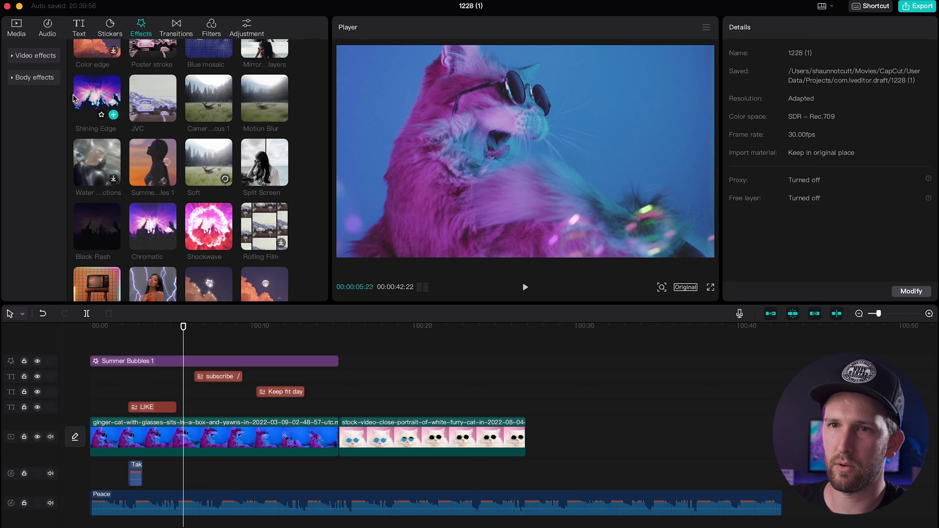
pyautogui.click(44, 79)
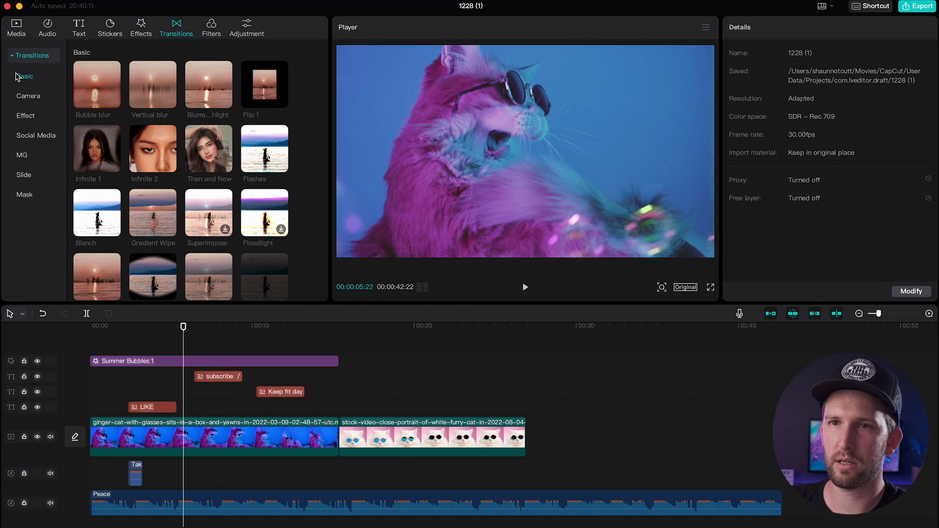
# Browse the Camera, Effect, Social Media and MG transition categories
pyautogui.scroll(-10, 133, 168)
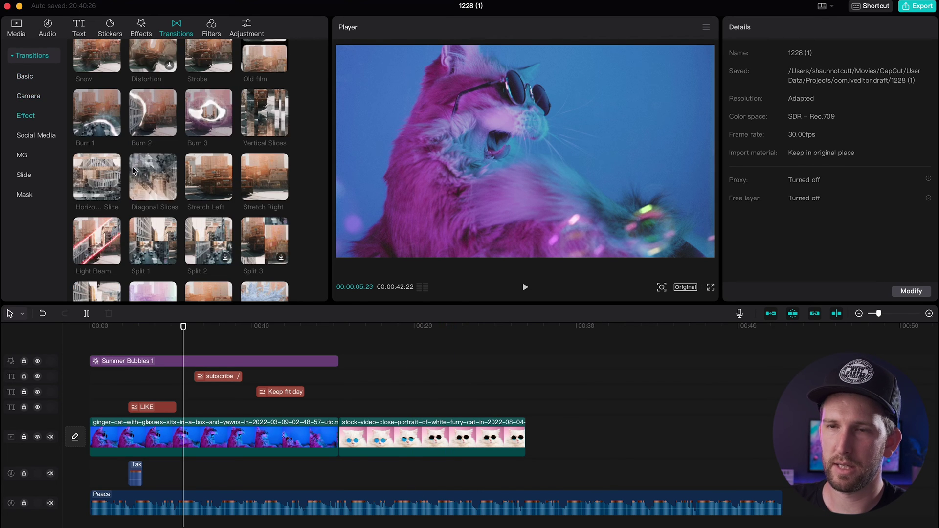
pyautogui.click(24, 97)
pyautogui.click(26, 116)
pyautogui.click(34, 136)
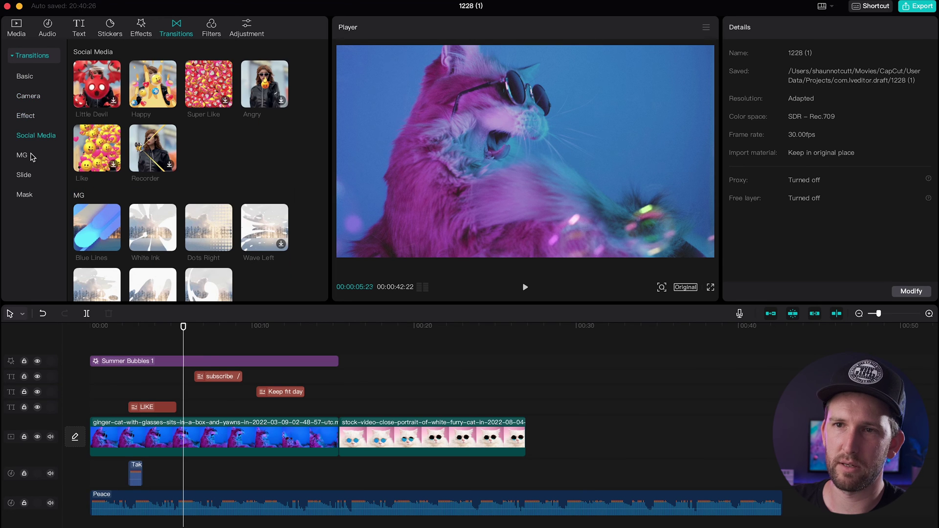
pyautogui.click(22, 156)
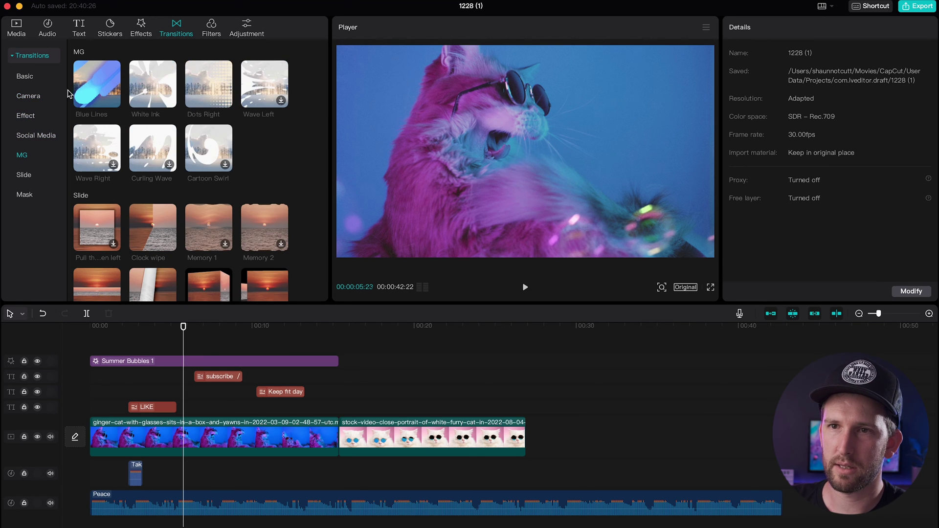
pyautogui.scroll(-10, 159, 184)
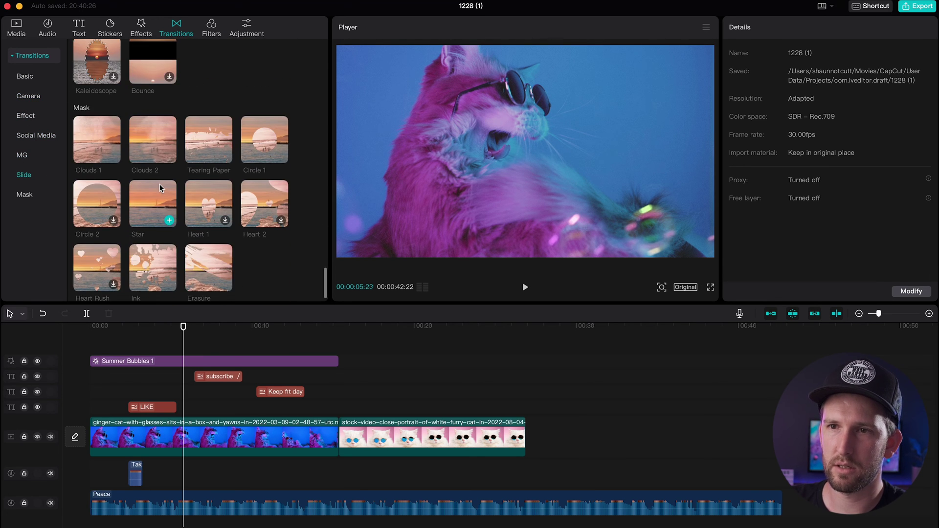
pyautogui.scroll(-1, 226, 151)
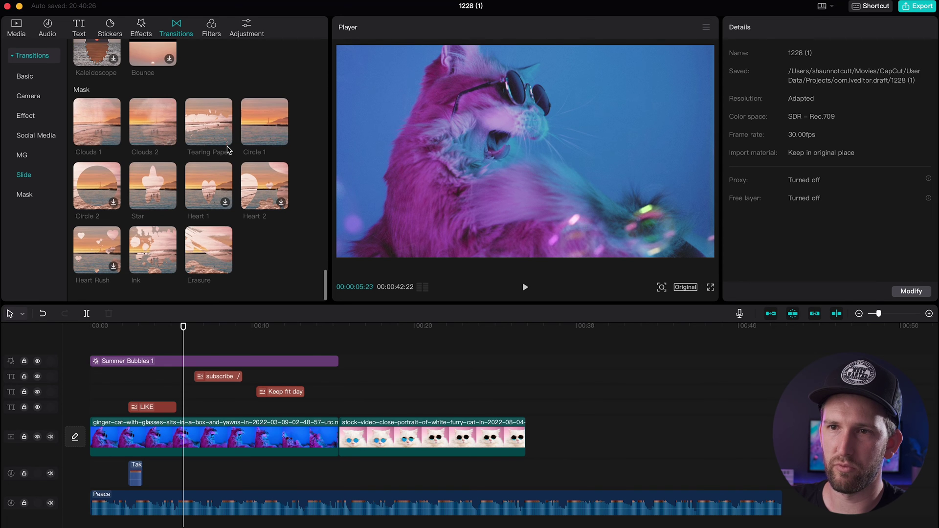
pyautogui.scroll(15, 154, 110)
# Add Dissolve 1 between the ginger and white cat clips, lengthen it, and play it through
pyautogui.click(140, 182)
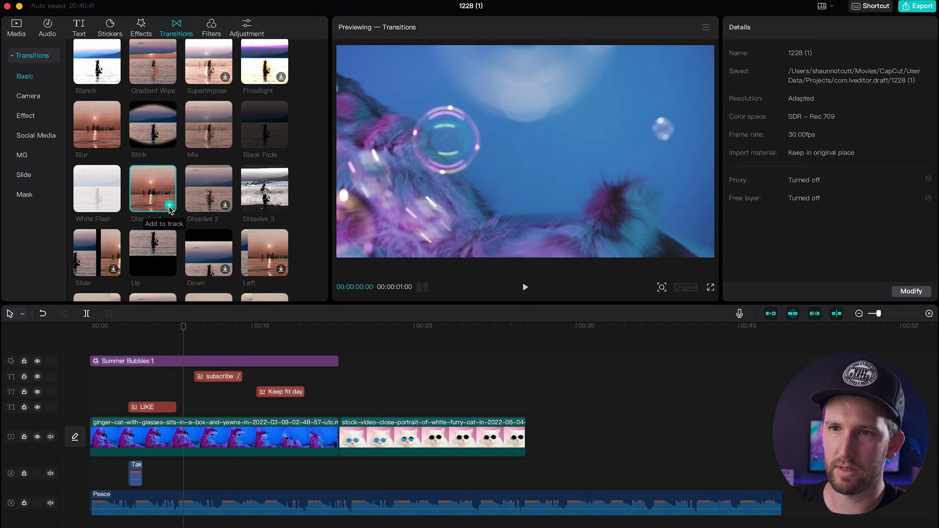
pyautogui.click(169, 207)
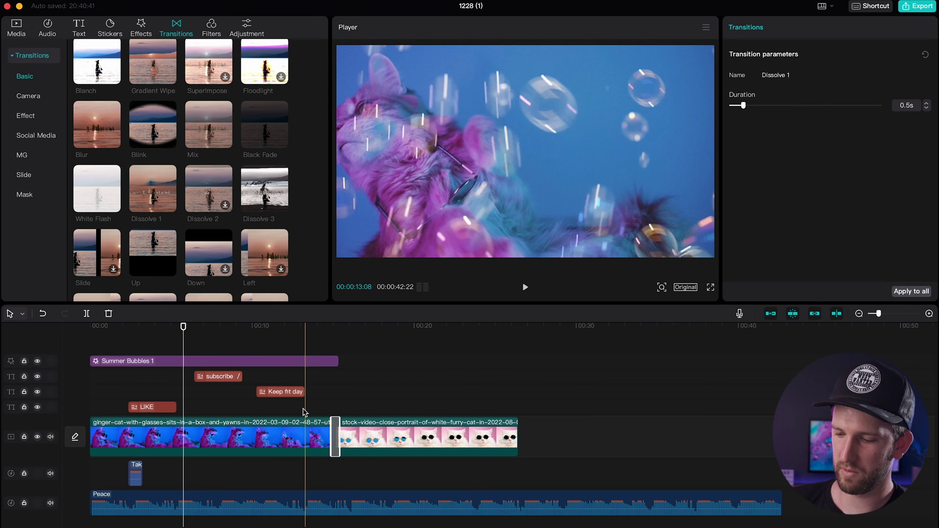
pyautogui.scroll(5, 304, 412)
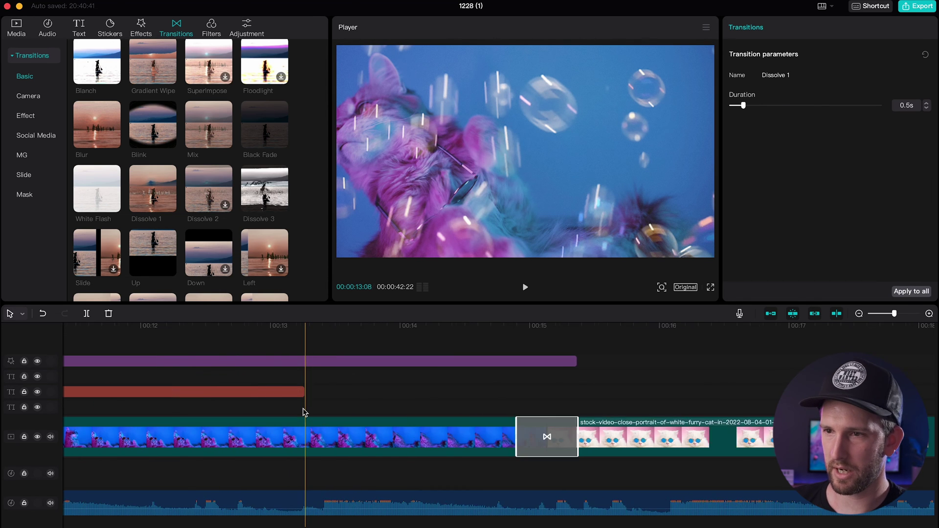
pyautogui.click(486, 327)
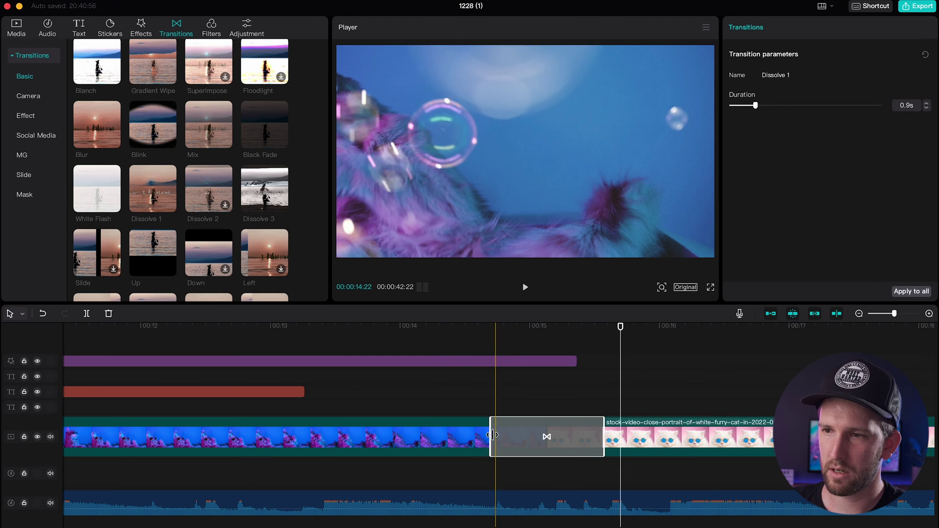
pyautogui.moveTo(493, 435); pyautogui.dragTo(345, 435)
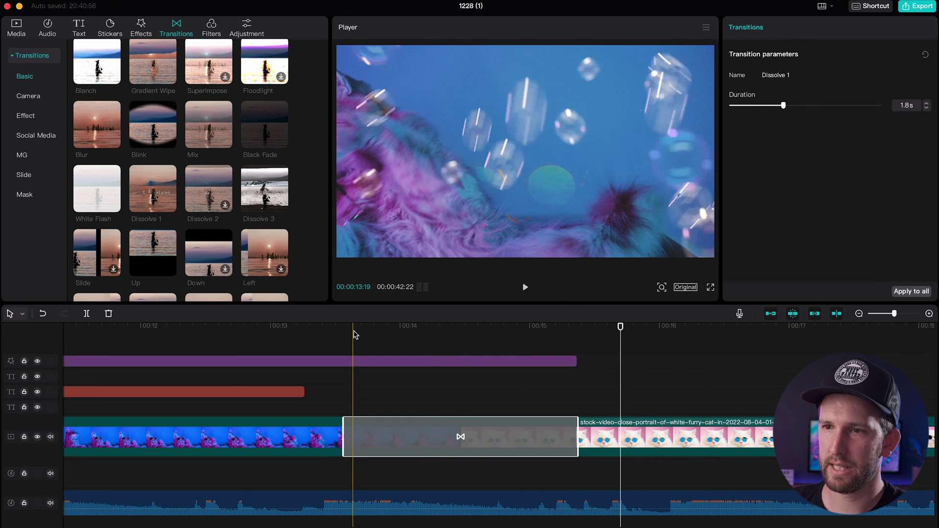
pyautogui.click(317, 335)
pyautogui.press('space')
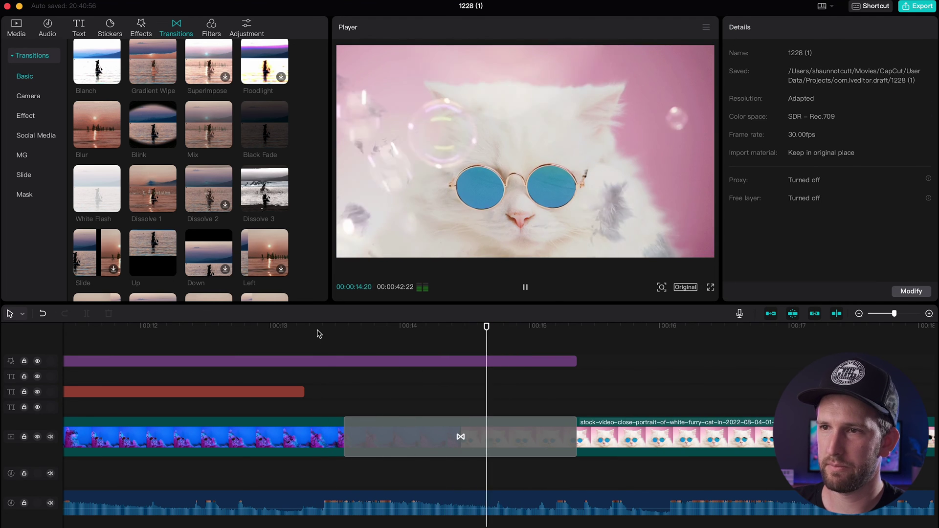
pyautogui.press('space')
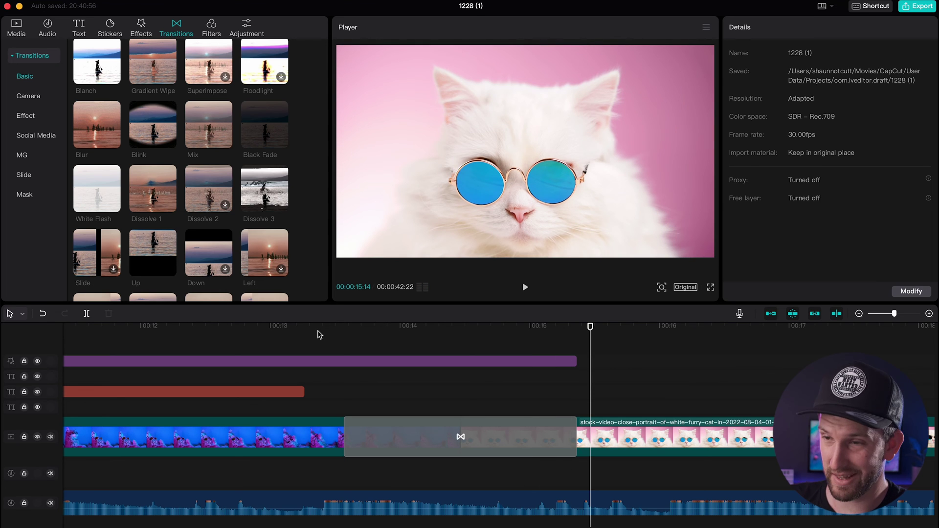
# Set the Dissolve 1 transition's duration to 0.7s
pyautogui.press('super+minus')
pyautogui.press('super+minus')
pyautogui.press('super+minus')
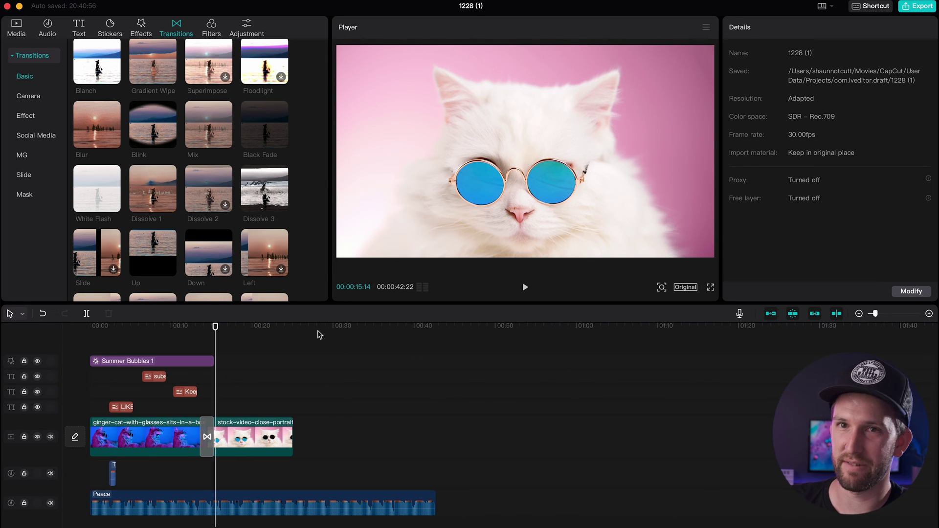
pyautogui.click(206, 449)
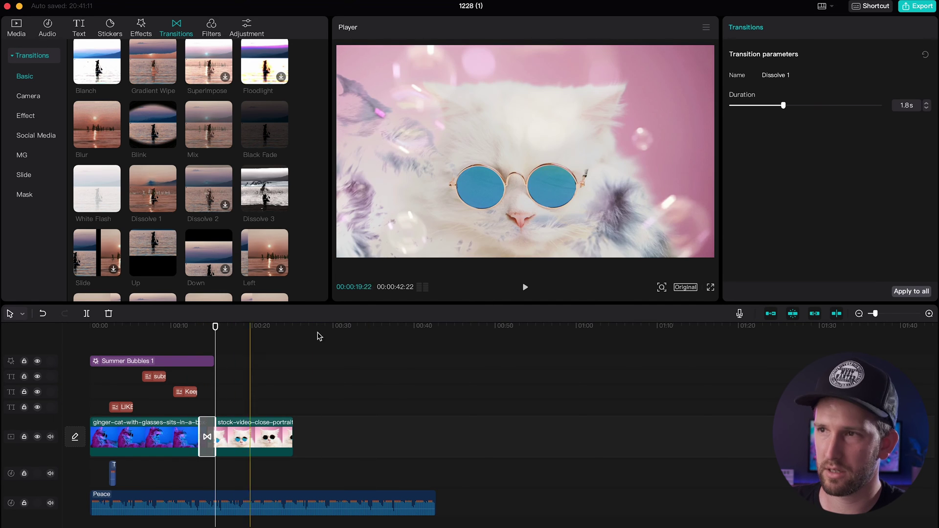
pyautogui.moveTo(784, 107); pyautogui.dragTo(748, 107)
pyautogui.click(211, 28)
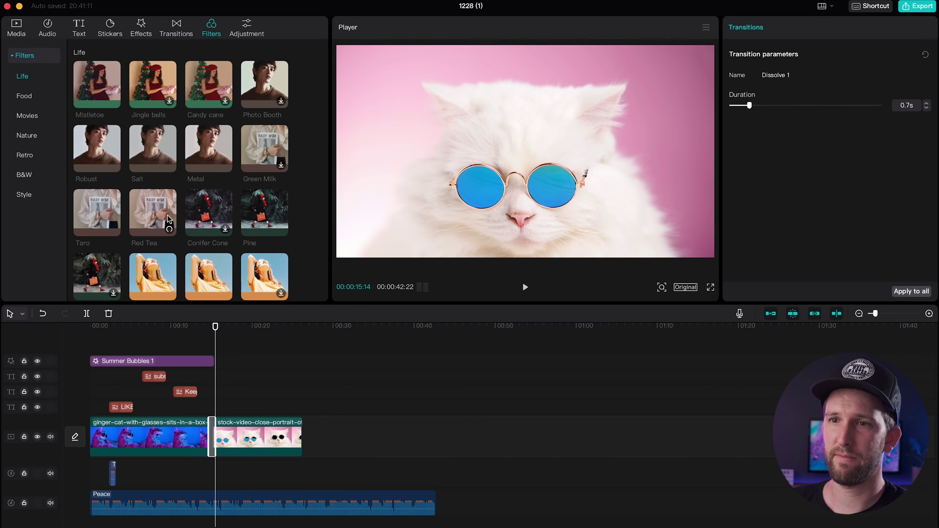
# Preview the French and Burgundy filters, then add Burgundy to the timeline
pyautogui.scroll(-8, 168, 219)
pyautogui.click(175, 113)
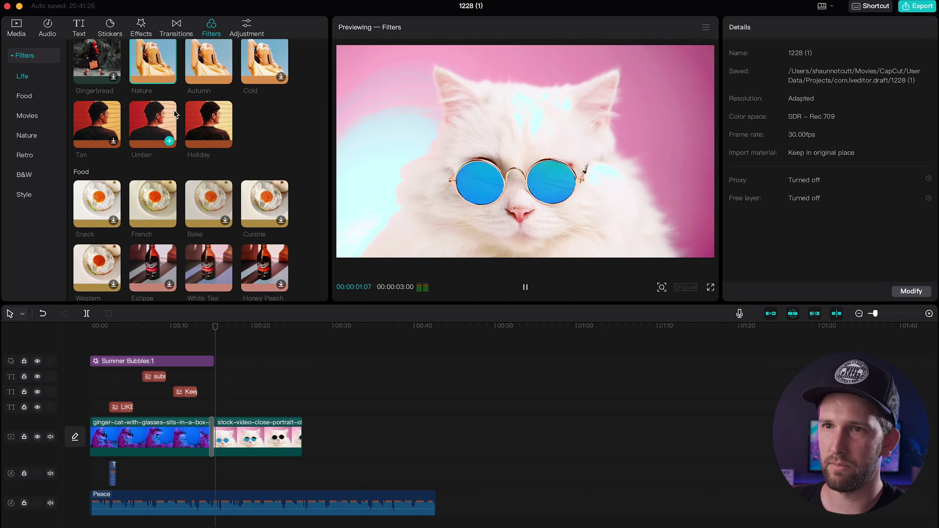
pyautogui.click(154, 210)
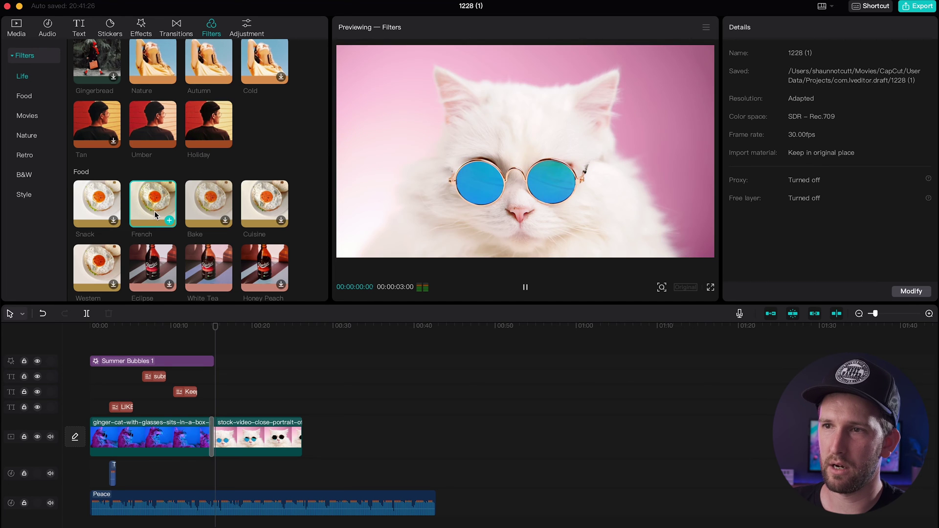
pyautogui.scroll(8, 154, 210)
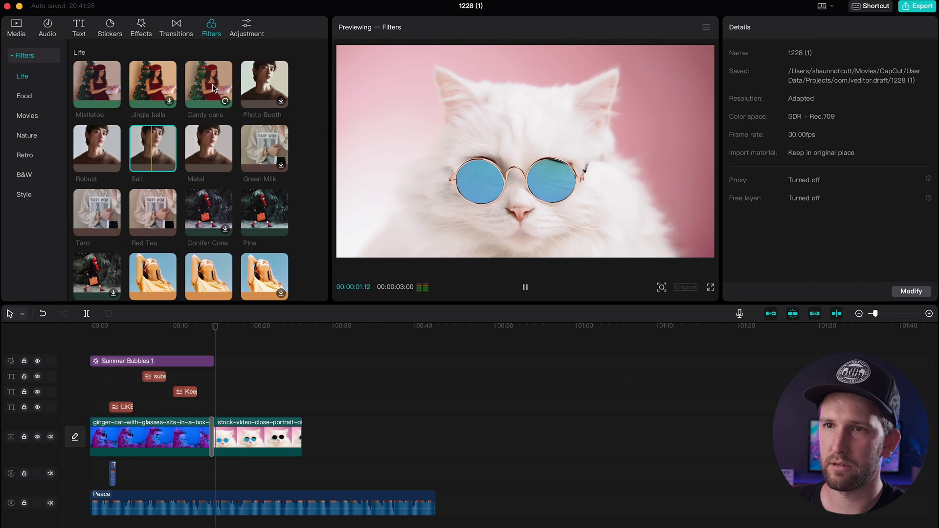
pyautogui.scroll(-15, 186, 186)
pyautogui.click(169, 252)
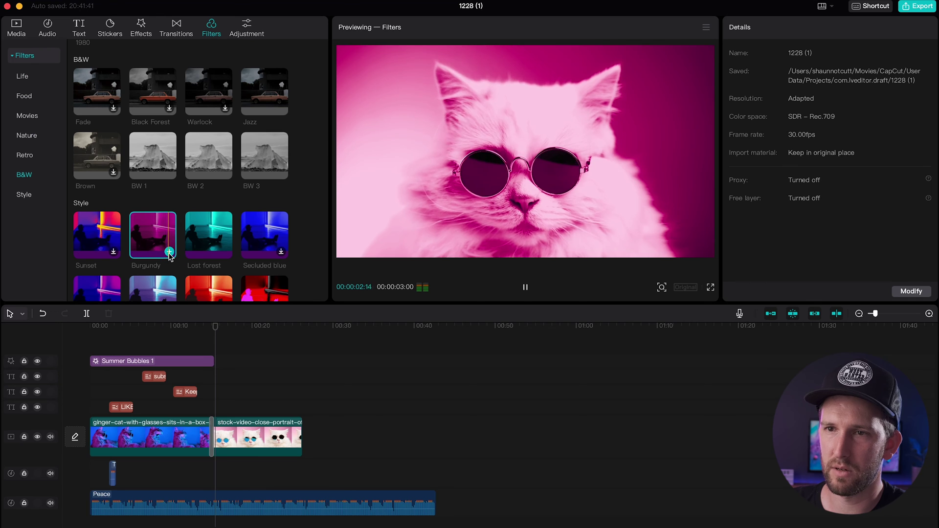
pyautogui.click(169, 252)
pyautogui.scroll(3, 227, 370)
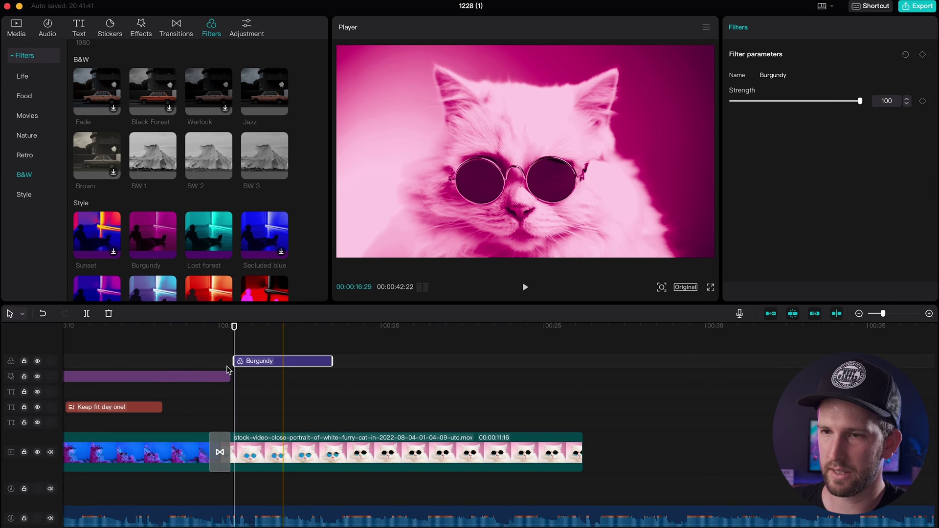
# Align the Burgundy filter with the white-cat clip's start and stretch it across the clip
pyautogui.moveTo(282, 361); pyautogui.dragTo(592, 368)
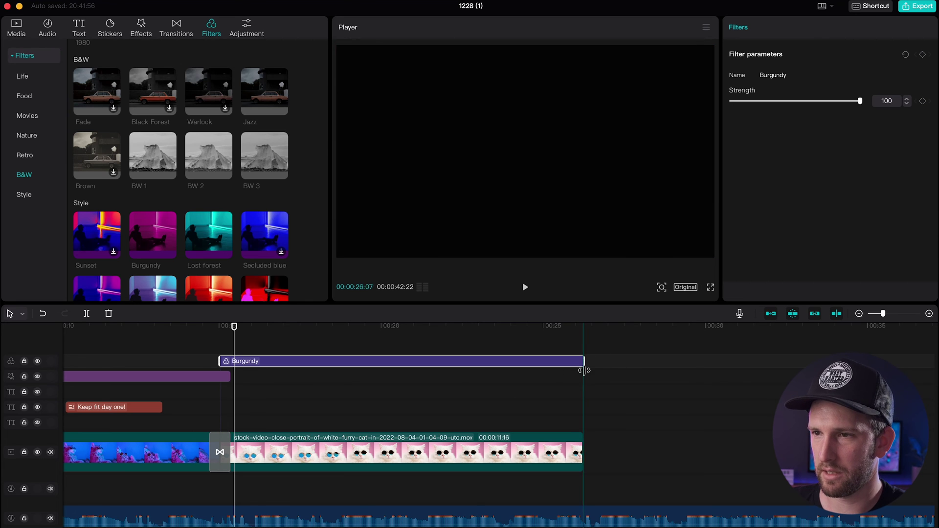
pyautogui.moveTo(187, 327); pyautogui.dragTo(106, 335)
pyautogui.scroll(-5, 181, 345)
# Add a Custom adjustment layer from the Adjustment library to the edit
pyautogui.click(128, 452)
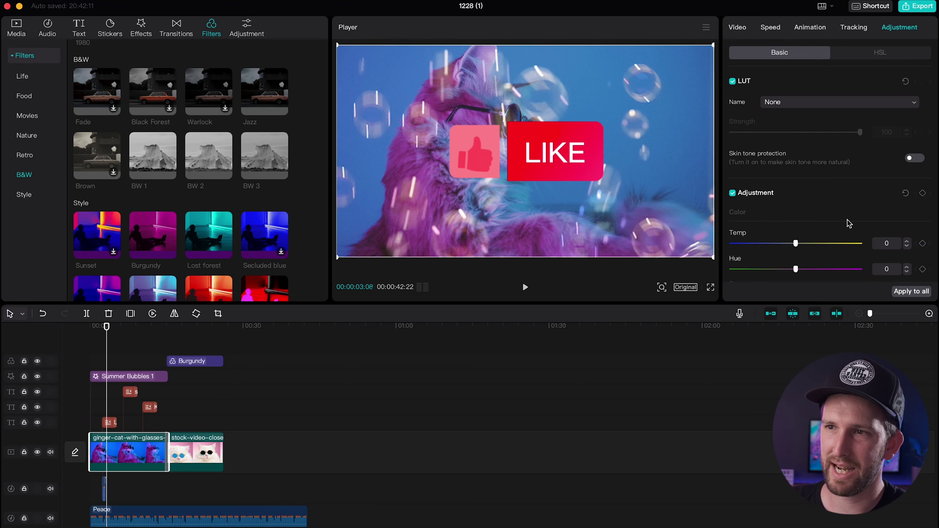
pyautogui.scroll(-5, 848, 224)
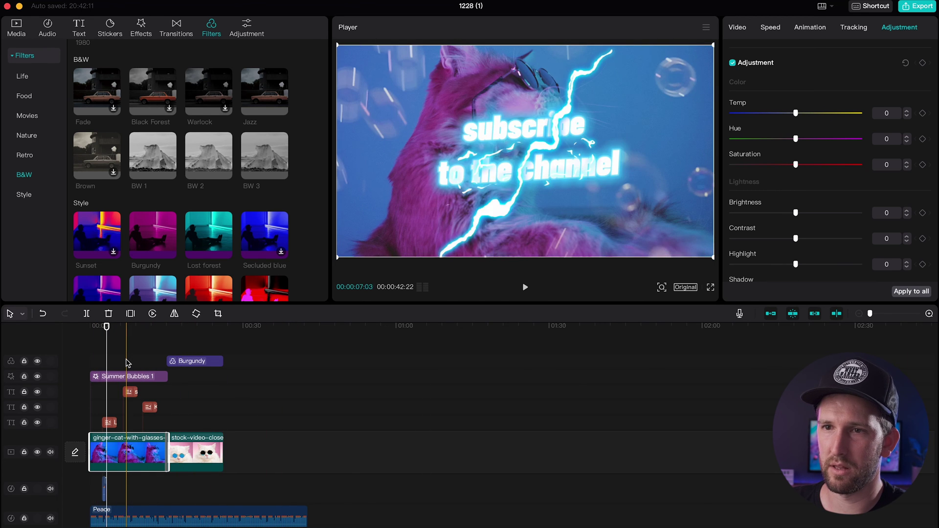
pyautogui.click(249, 28)
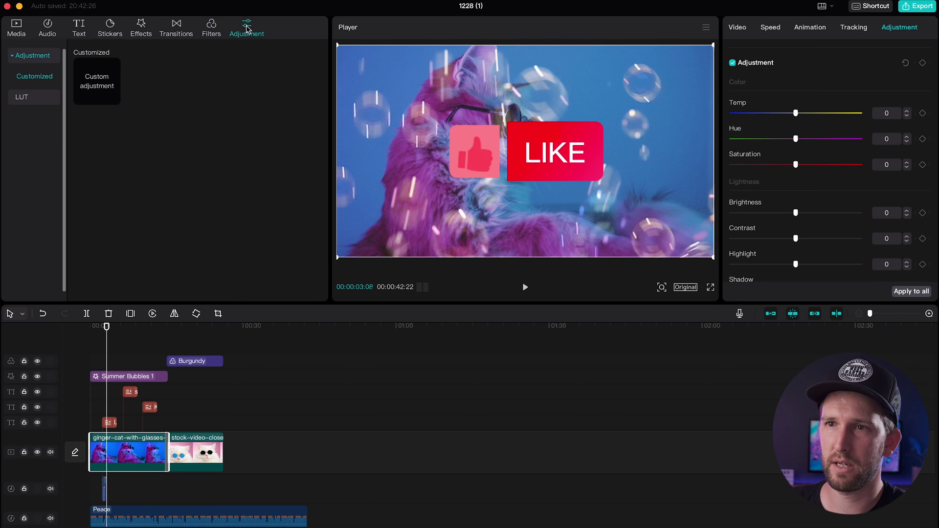
pyautogui.scroll(-1, 198, 348)
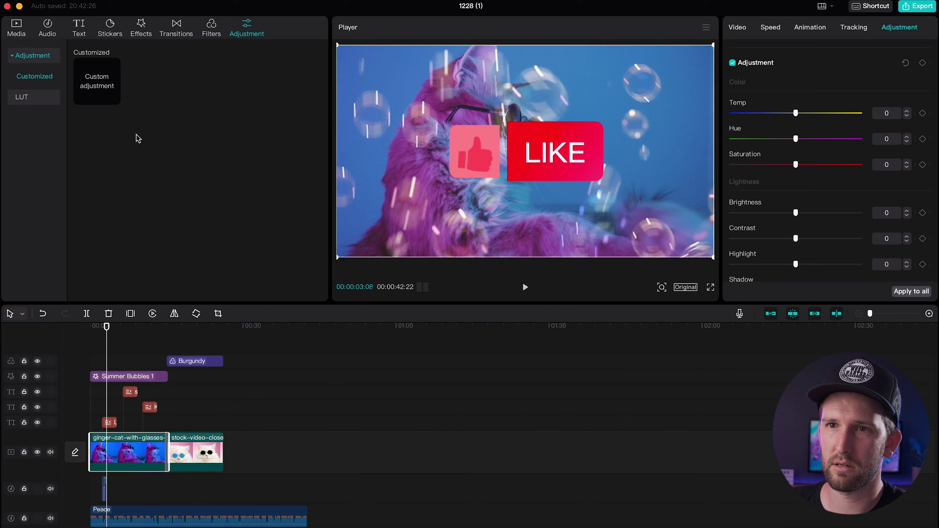
pyautogui.click(113, 99)
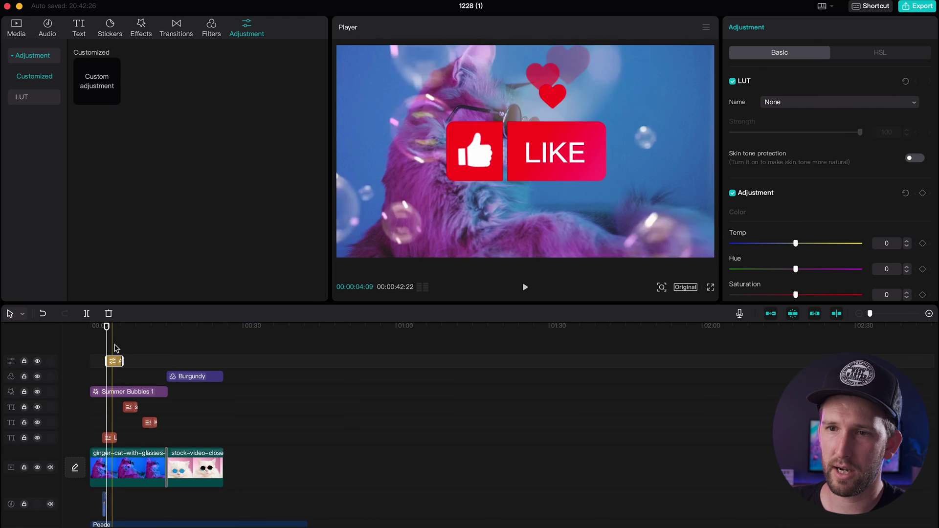
# Move the Adjustment1 layer to start at 0:00 and reselect it
pyautogui.moveTo(120, 361); pyautogui.dragTo(289, 363)
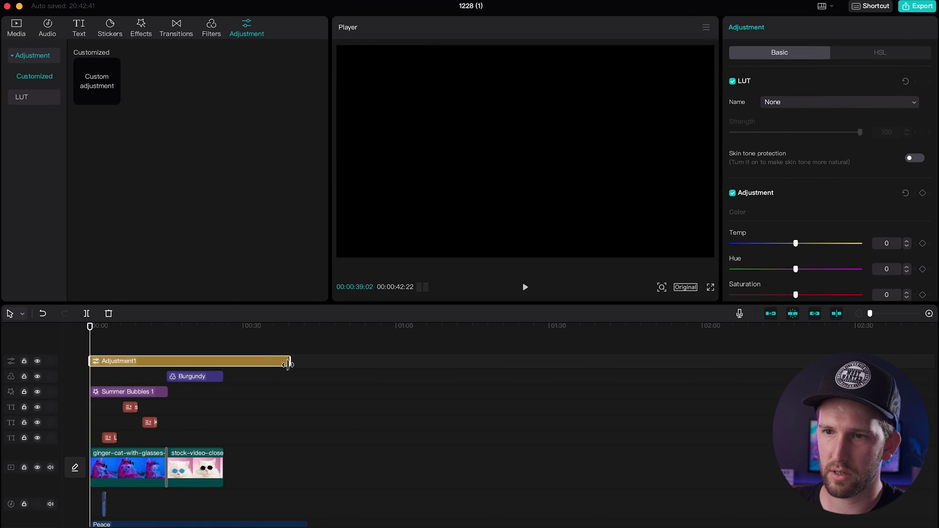
pyautogui.click(113, 340)
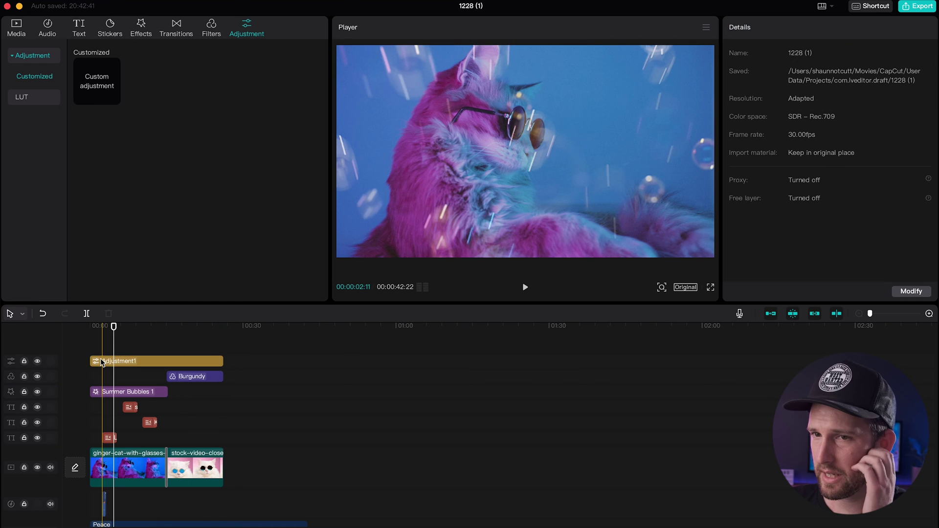
pyautogui.click(102, 362)
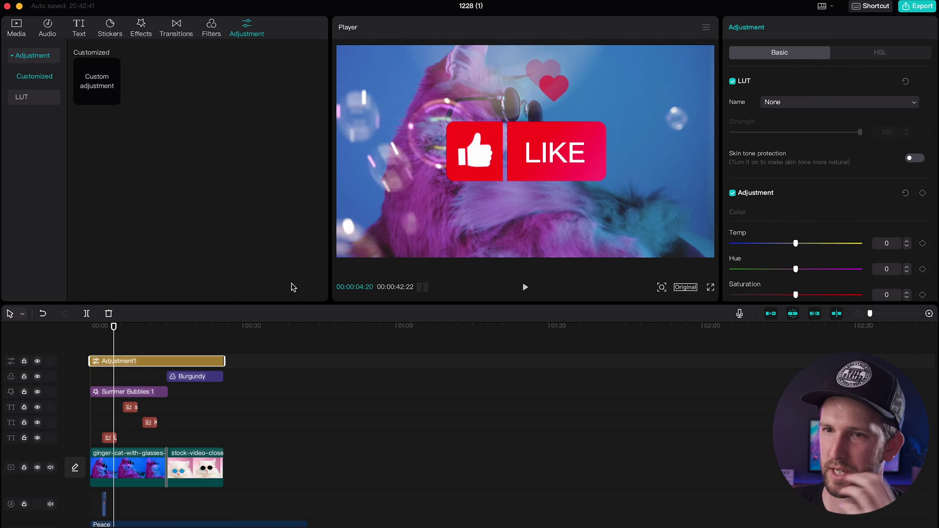
pyautogui.scroll(-5, 822, 243)
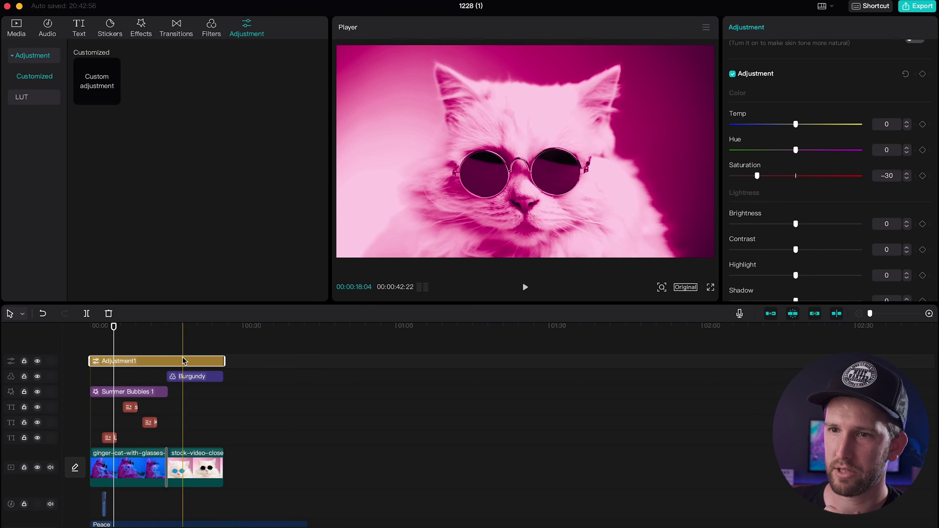
# Compare the cat clips with Adjustment1 hidden and shown, then delete the Adjustment1 layer
pyautogui.click(191, 328)
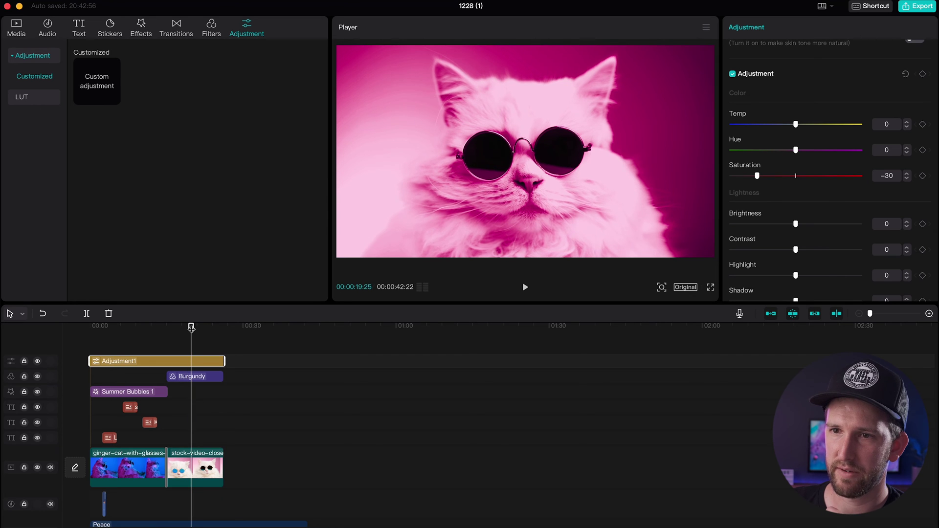
pyautogui.click(38, 362)
pyautogui.click(38, 362)
pyautogui.click(38, 362)
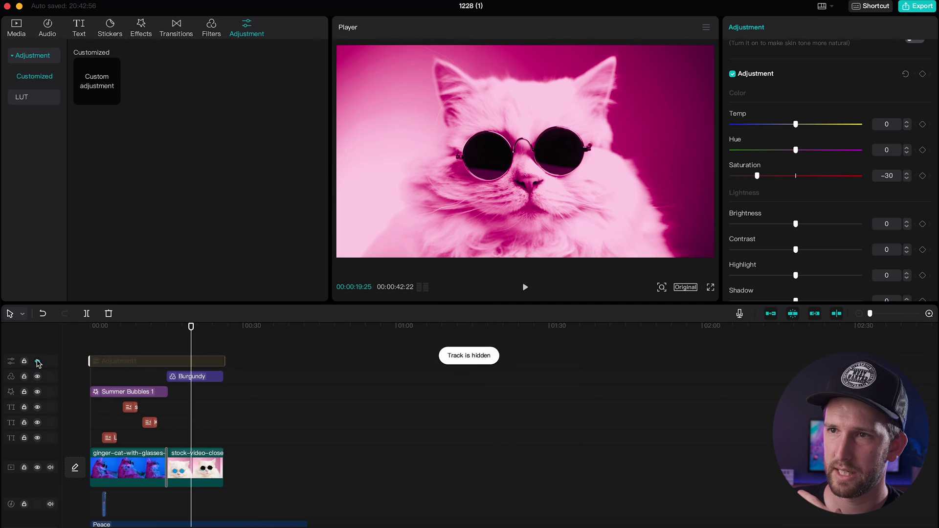
pyautogui.click(38, 362)
pyautogui.click(102, 327)
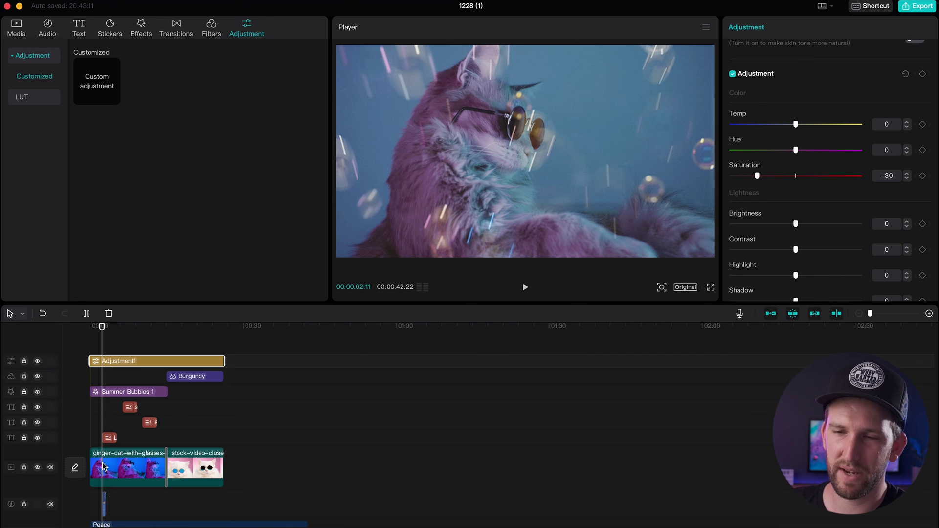
pyautogui.click(37, 361)
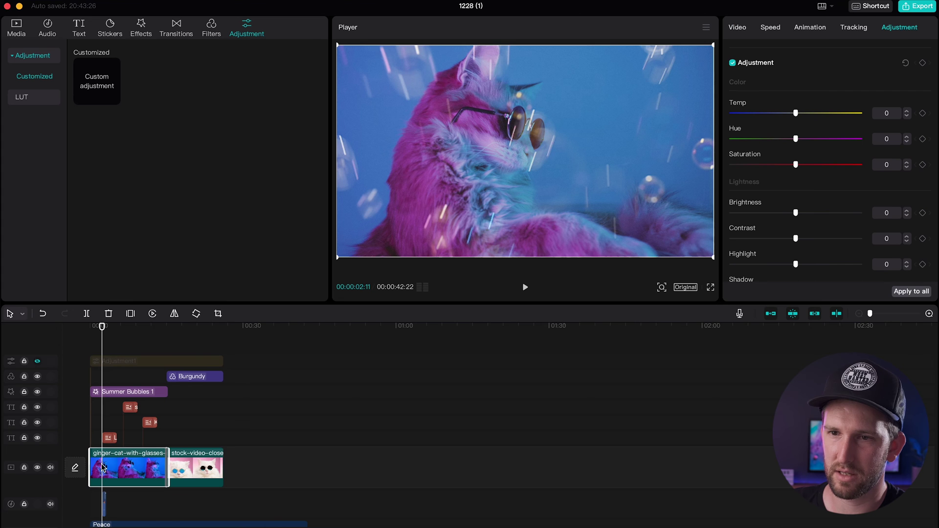
pyautogui.click(38, 362)
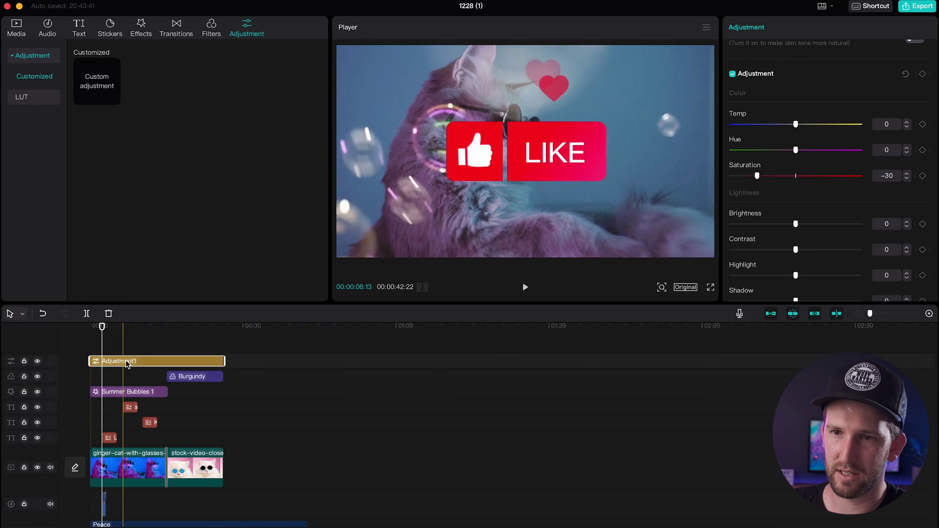
pyautogui.press('Delete')
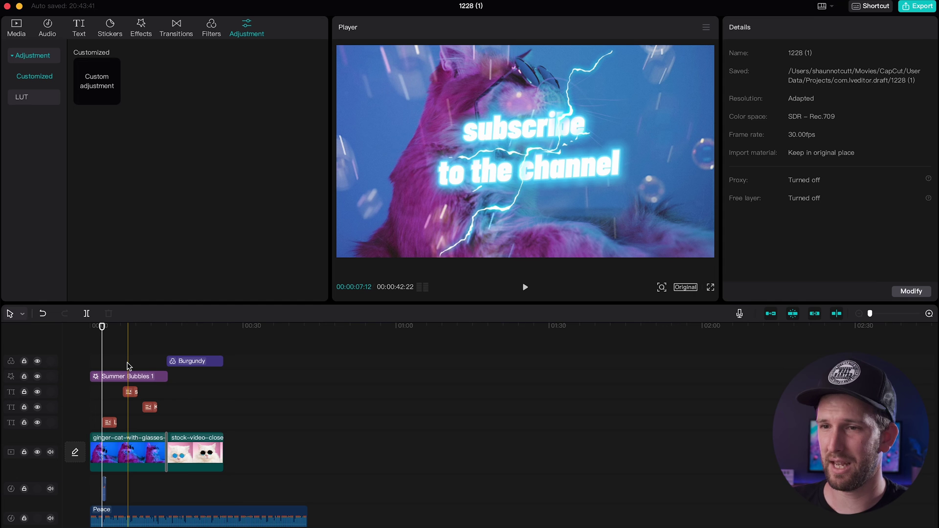
pyautogui.click(93, 325)
pyautogui.press('space')
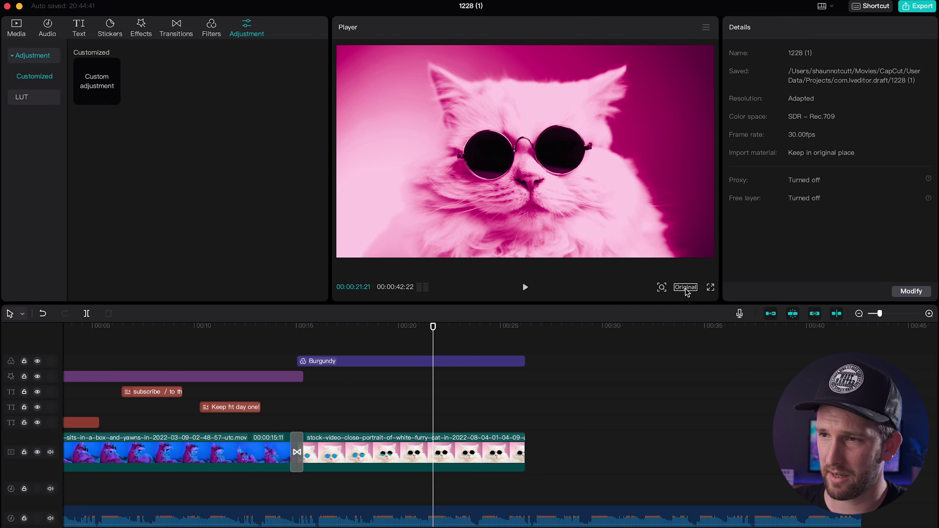
pyautogui.click(685, 288)
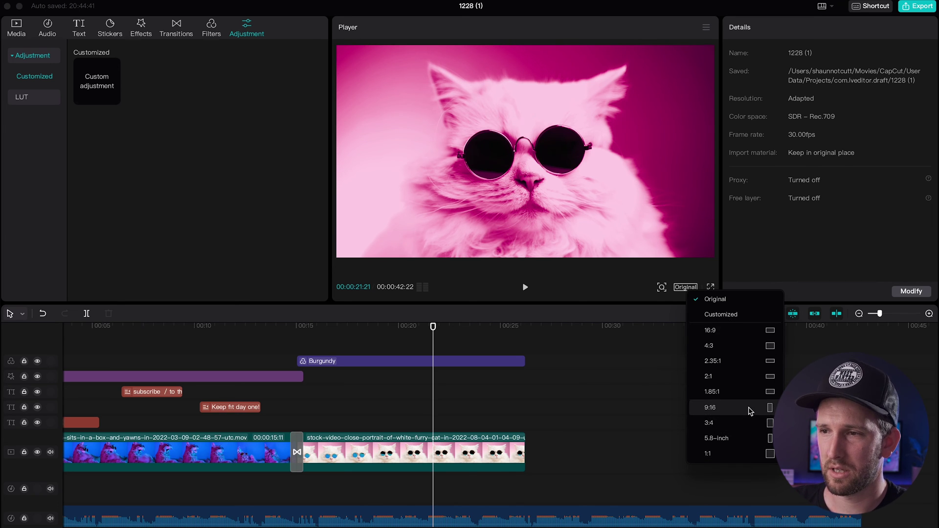
pyautogui.click(709, 407)
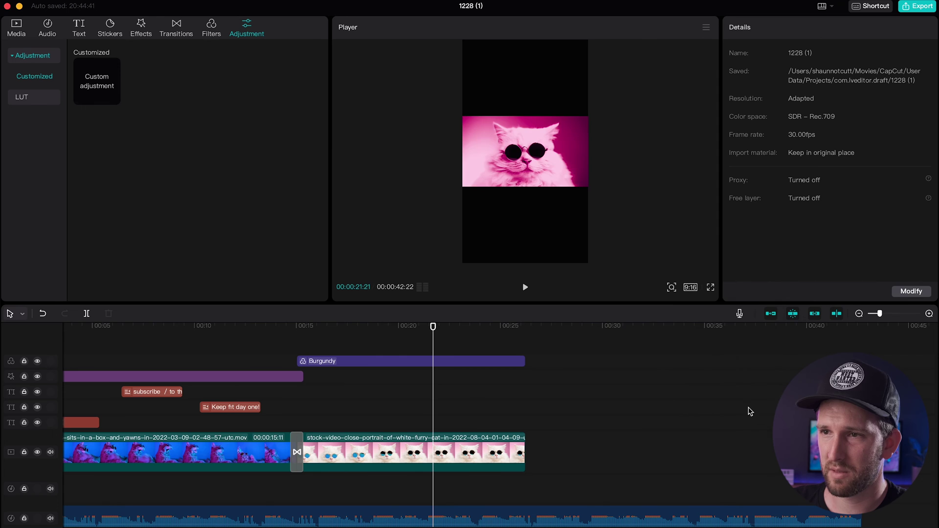
pyautogui.click(366, 466)
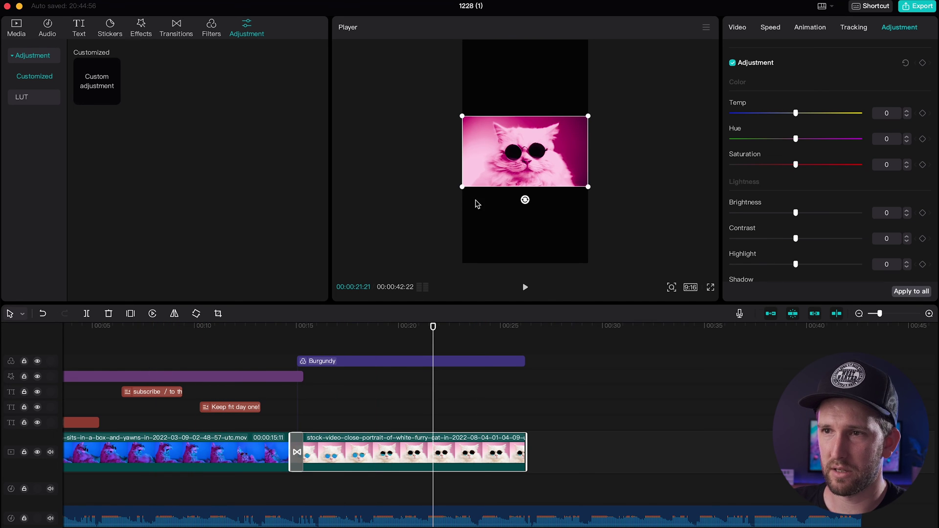
pyautogui.moveTo(462, 188); pyautogui.dragTo(391, 274)
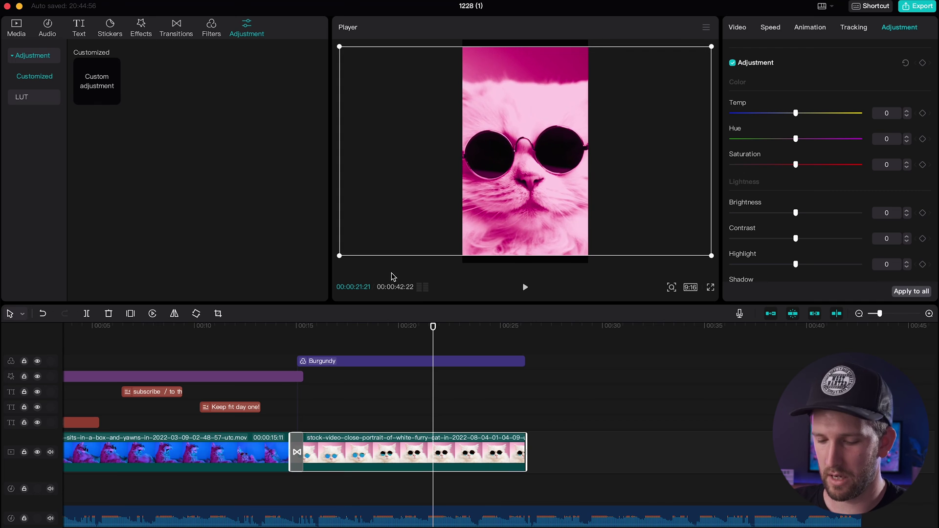
pyautogui.press('cmd+z')
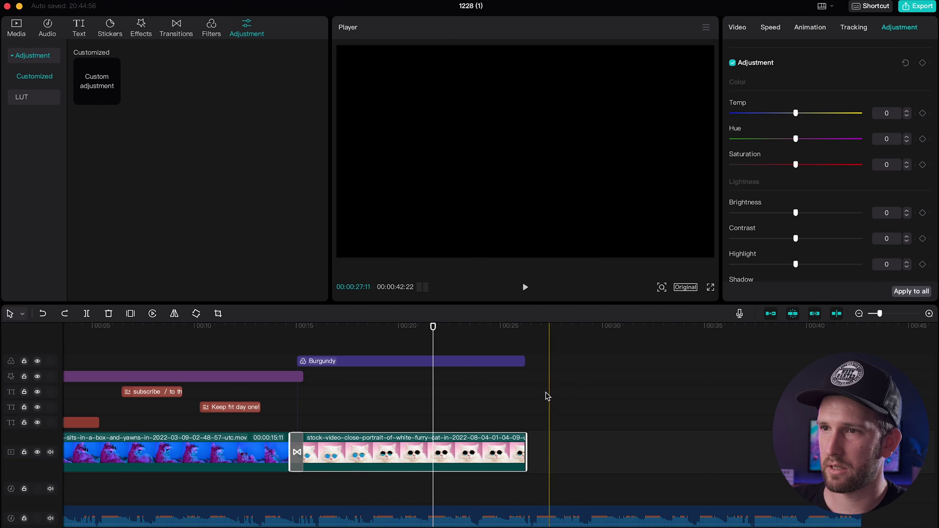
pyautogui.click(409, 362)
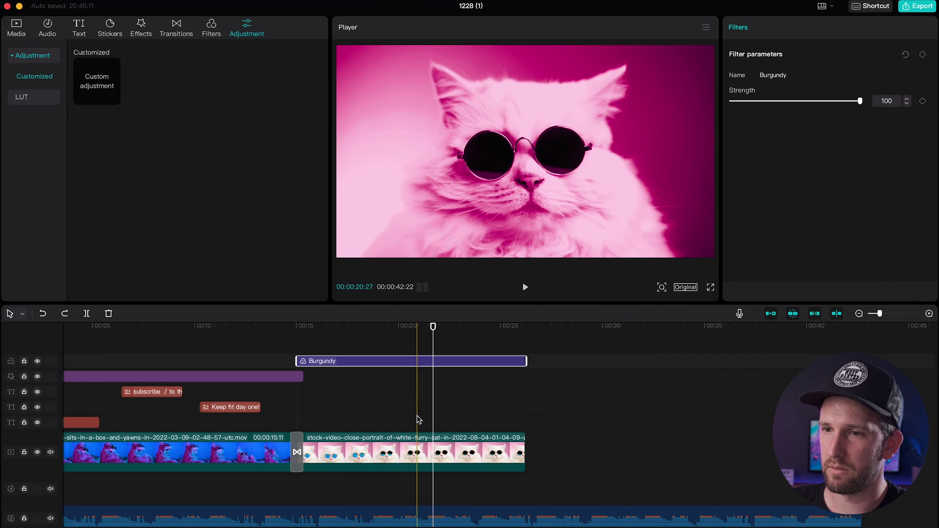
pyautogui.click(571, 99)
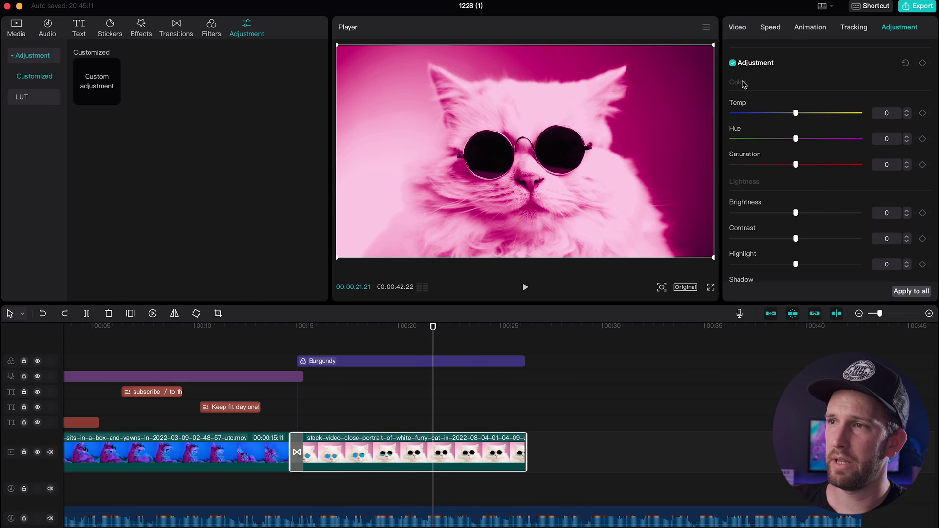
# Open the export settings and keep the resolution at 1080P
pyautogui.click(910, 7)
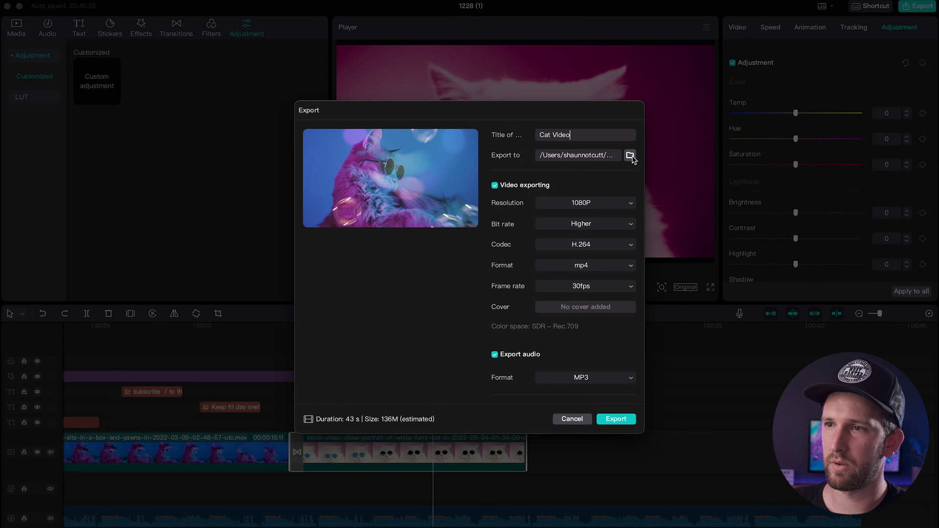
pyautogui.click(632, 205)
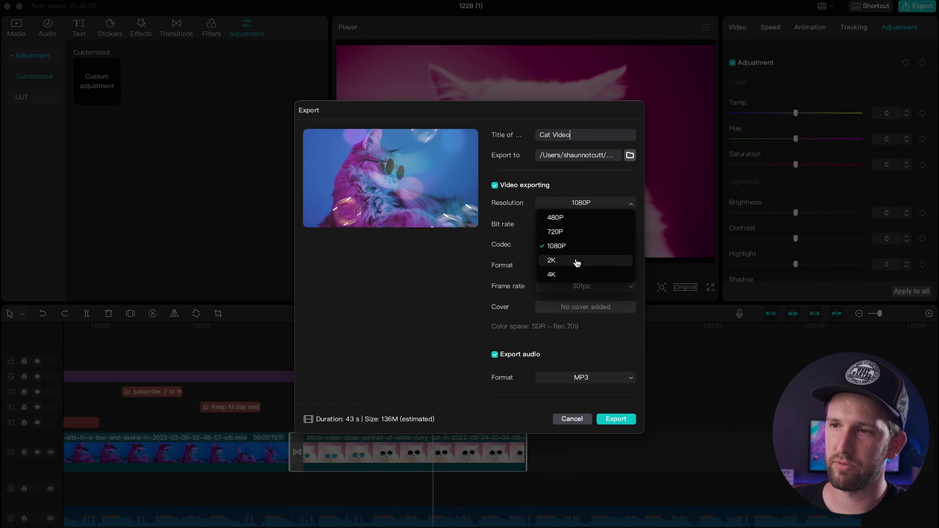
pyautogui.click(502, 221)
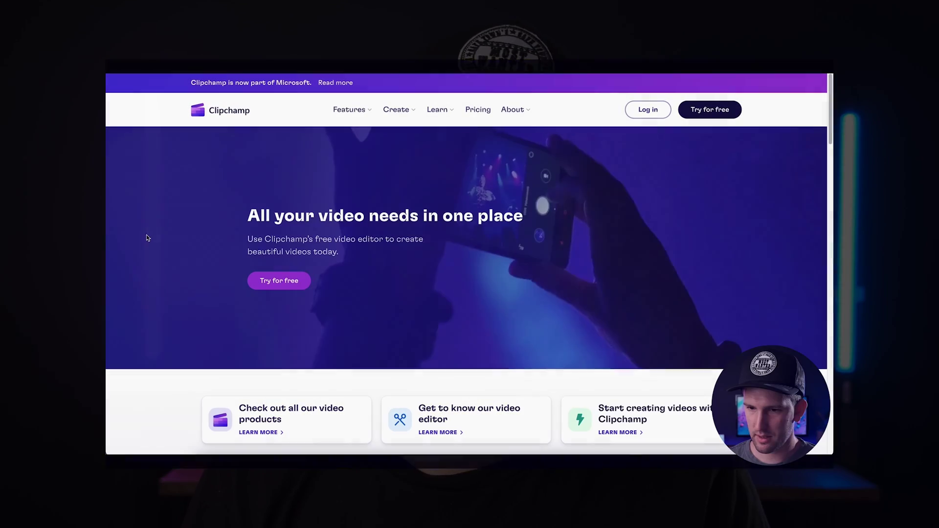
# Scroll down Clipchamp's homepage past the hero section
pyautogui.scroll(-5, 146, 238)
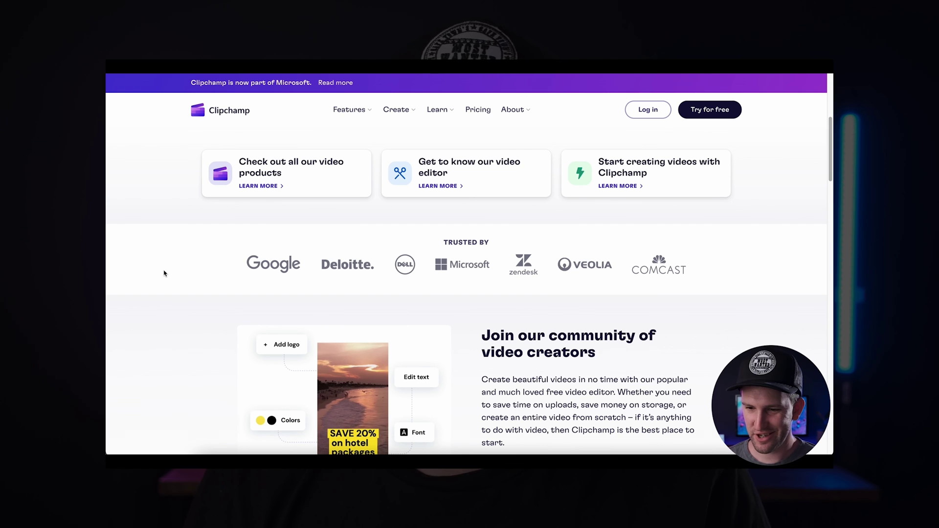